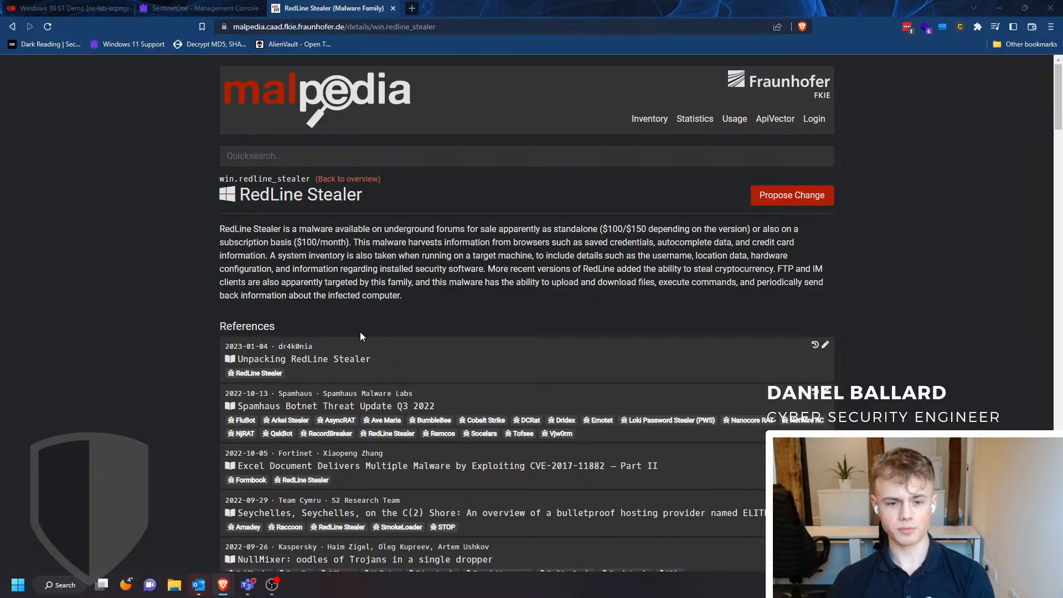
Step: Examine the RedLine Stealer description and its list of references on the Malpedia page
scroll(360, 331, "down", 4)
scroll(359, 326, "up", 4)
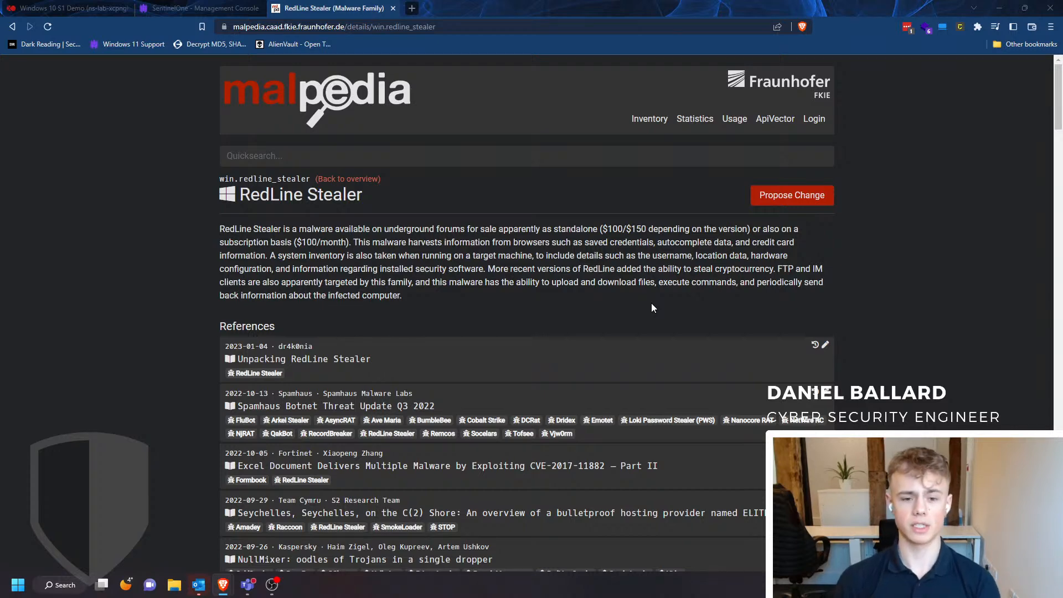
scroll(483, 424, "down", 2)
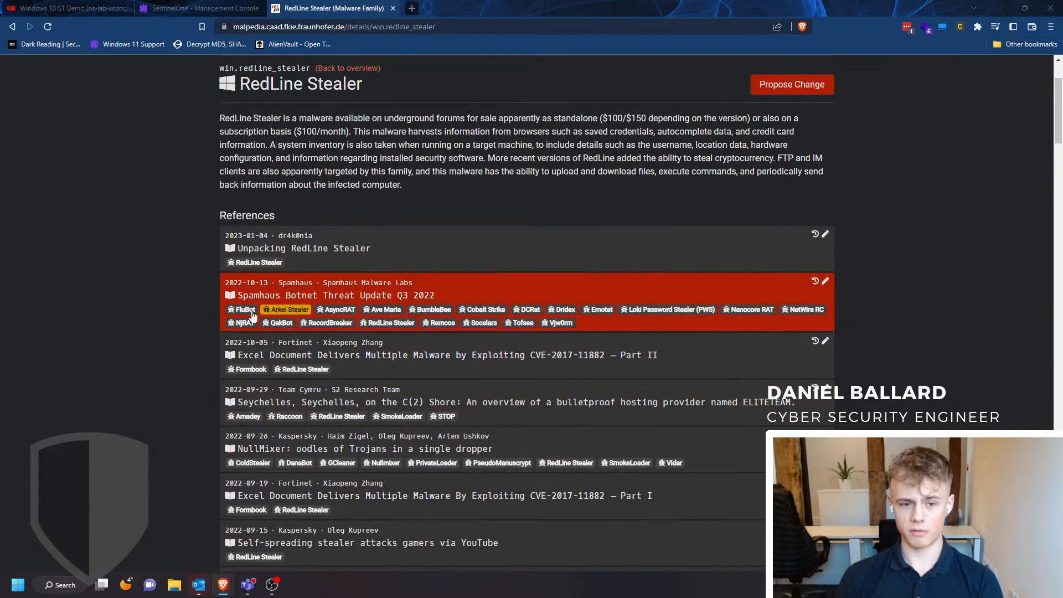
scroll(191, 305, "down", 2)
scroll(190, 305, "up", 4)
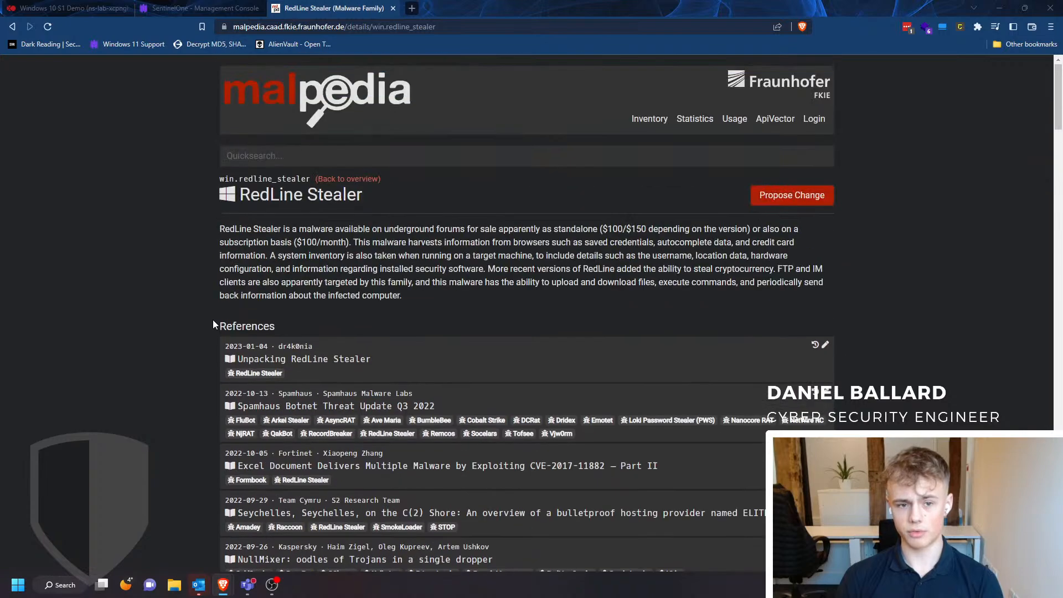
scroll(218, 449, "down", 4)
scroll(221, 442, "up", 1)
scroll(221, 443, "up", 1)
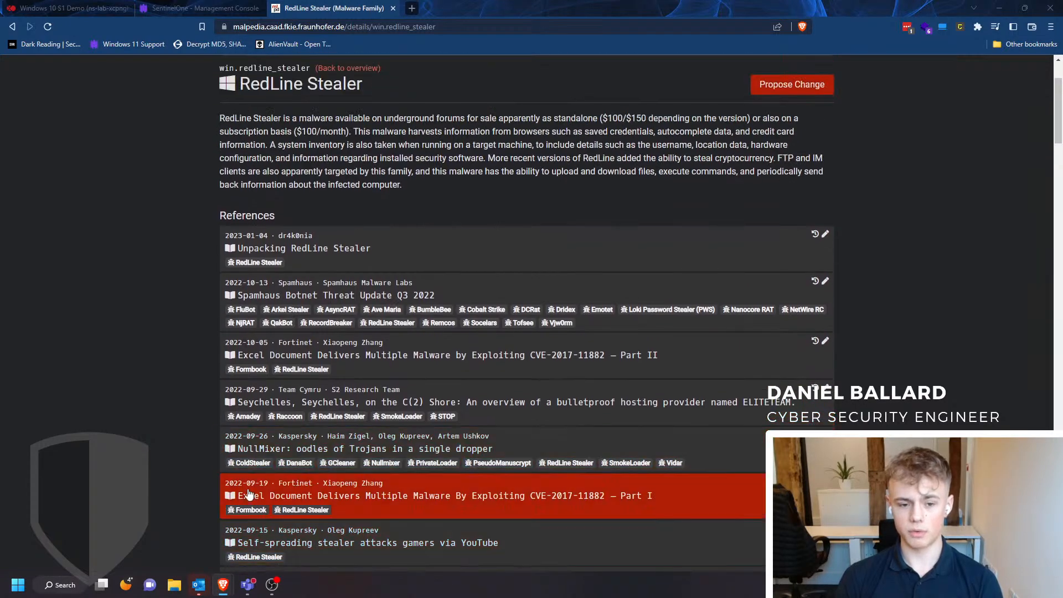
scroll(214, 458, "up", 2)
right_click(338, 469)
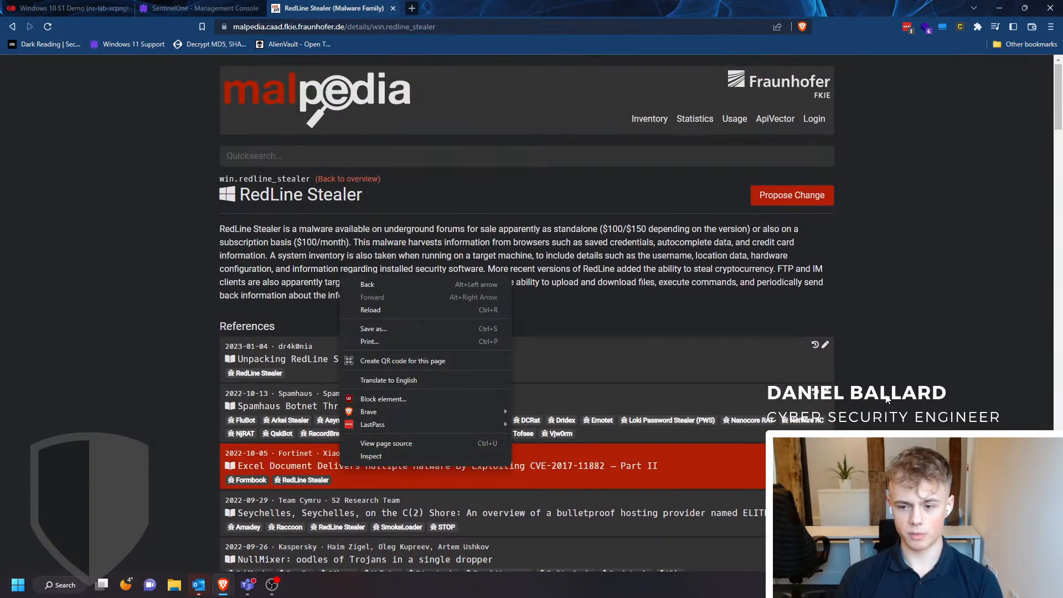
left_click(859, 398)
scroll(815, 391, "down", 9)
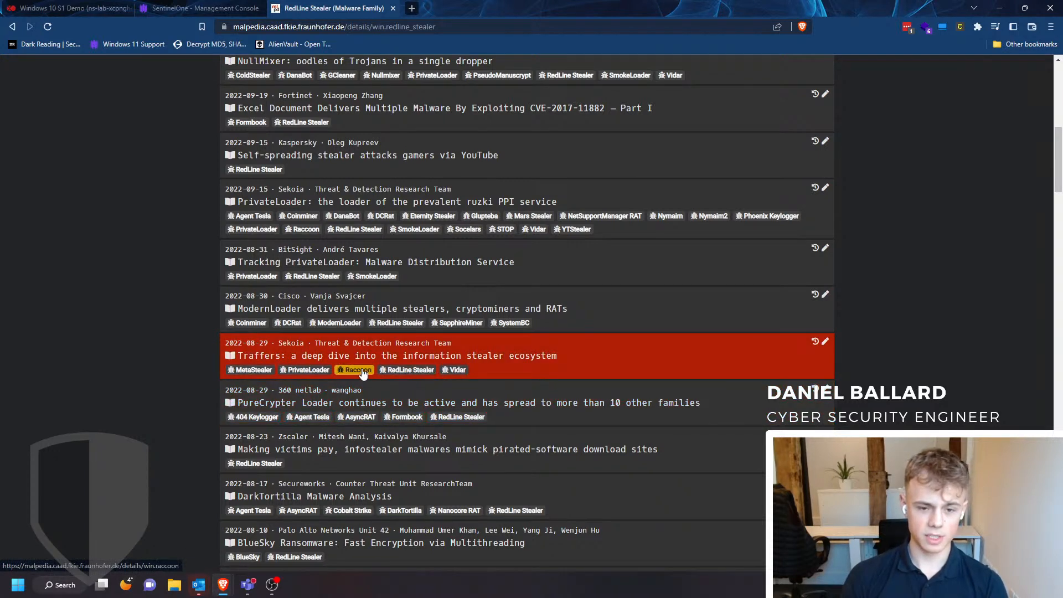
scroll(363, 374, "up", 3)
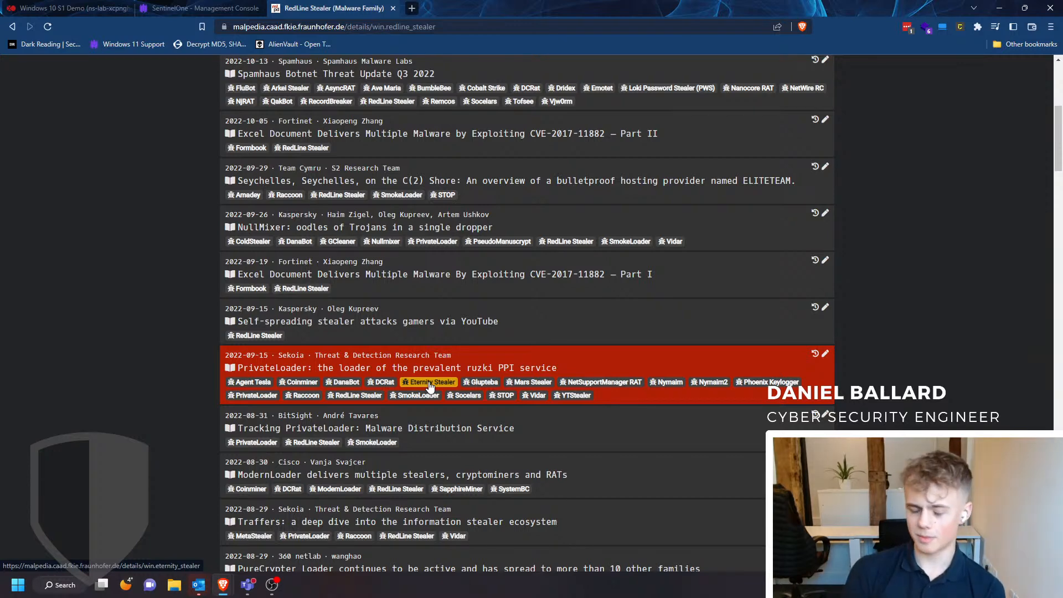
scroll(398, 182, "up", 6)
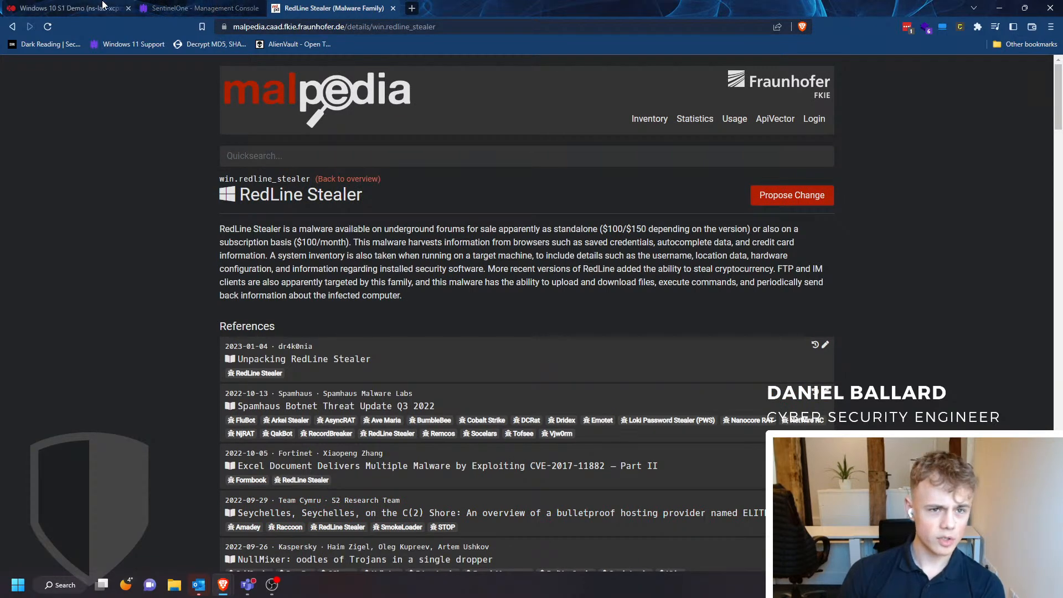
Step: Switch to the Windows 10 S1 Demo VM console, decline Edge's search data request, and search MalwareBazaar for tag:RedLine
left_click(20, 5)
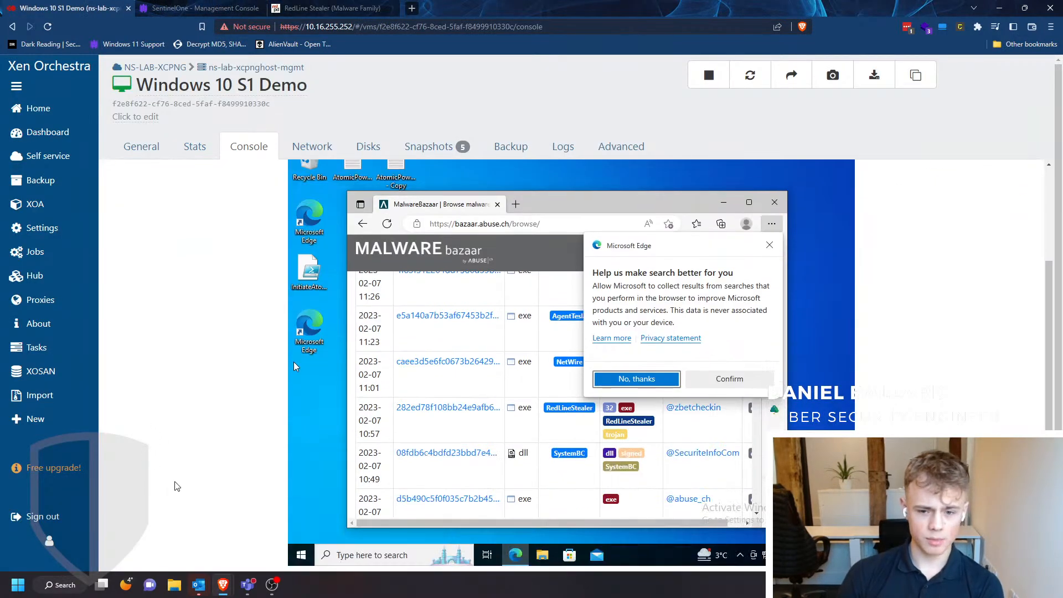
left_click(632, 377)
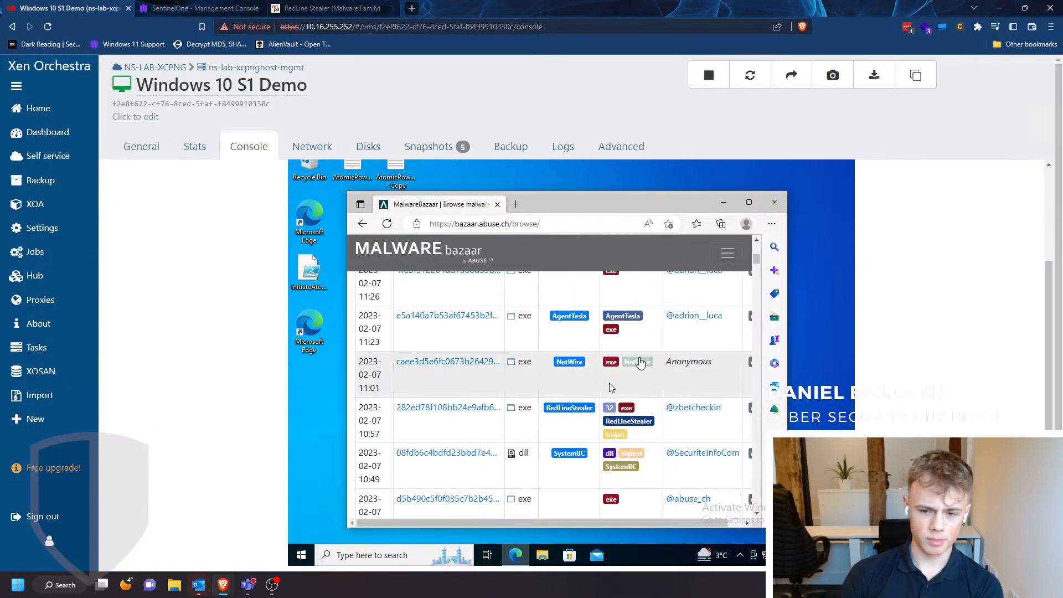
scroll(604, 424, "up", 10)
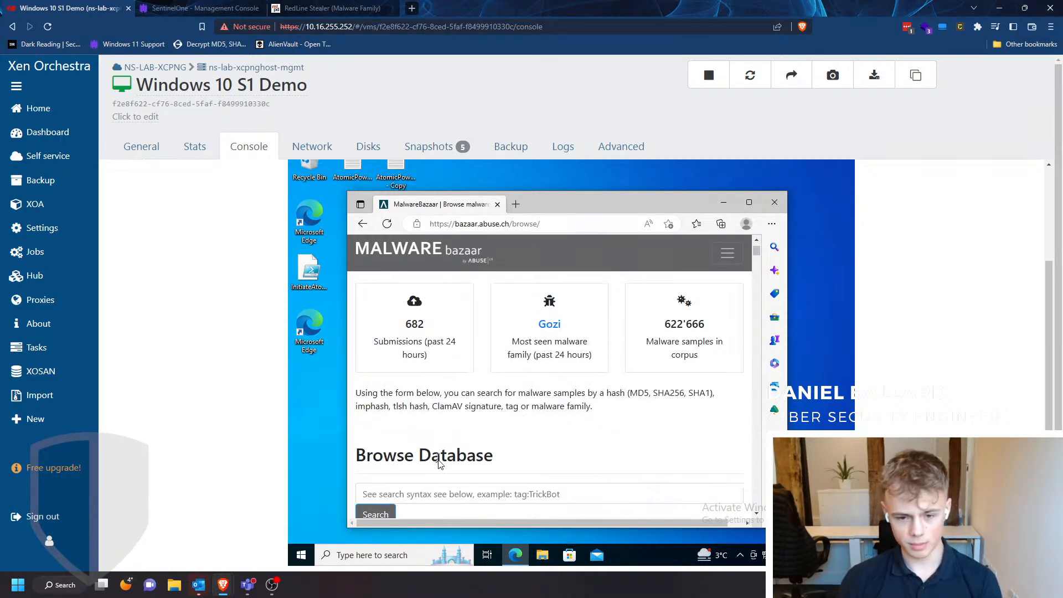
left_click(410, 495)
type("tag:RedLine")
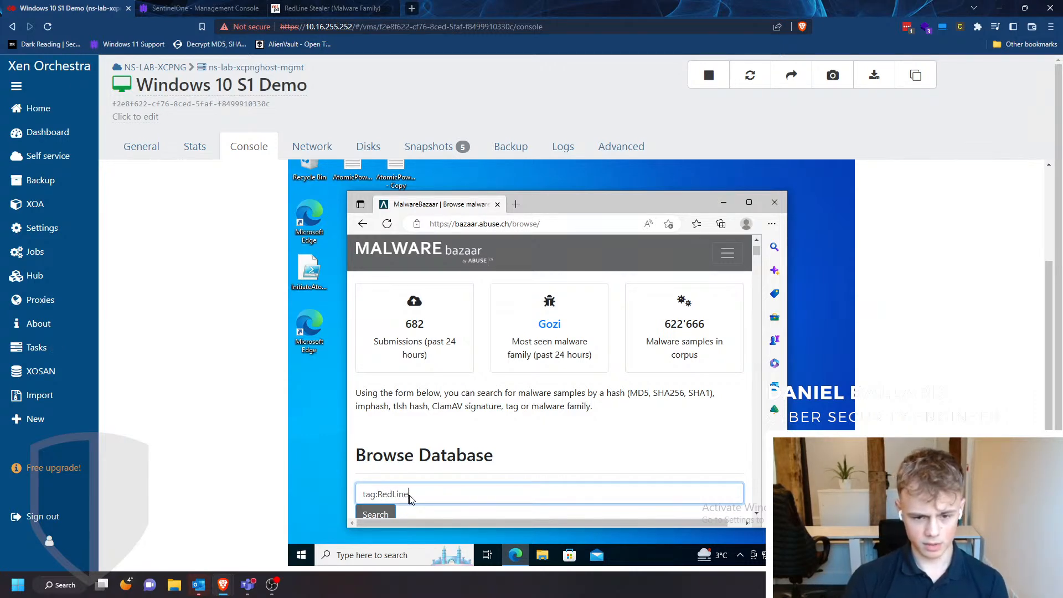
left_click(377, 514)
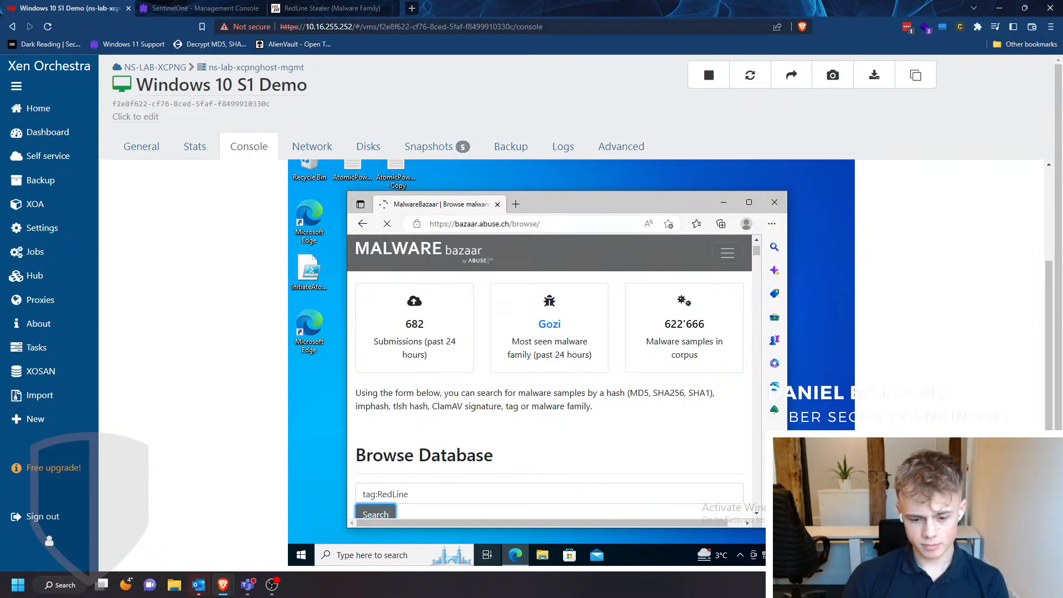
Step: Look through the RedLineStealer samples in the MalwareBazaar results, checking their types, signatures, tags and reporters
scroll(540, 437, "down", 2)
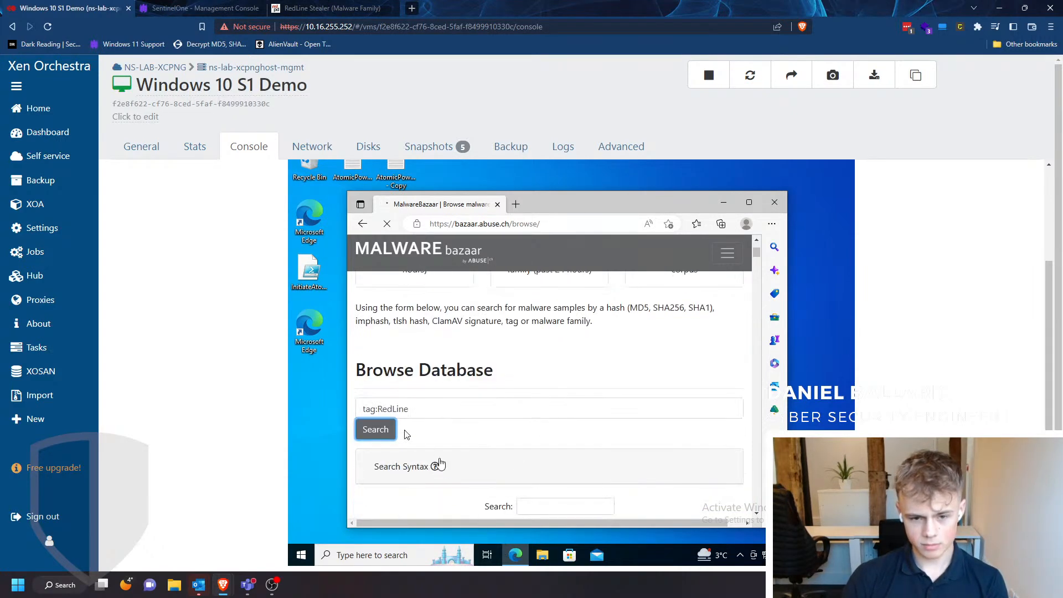
scroll(460, 437, "down", 5)
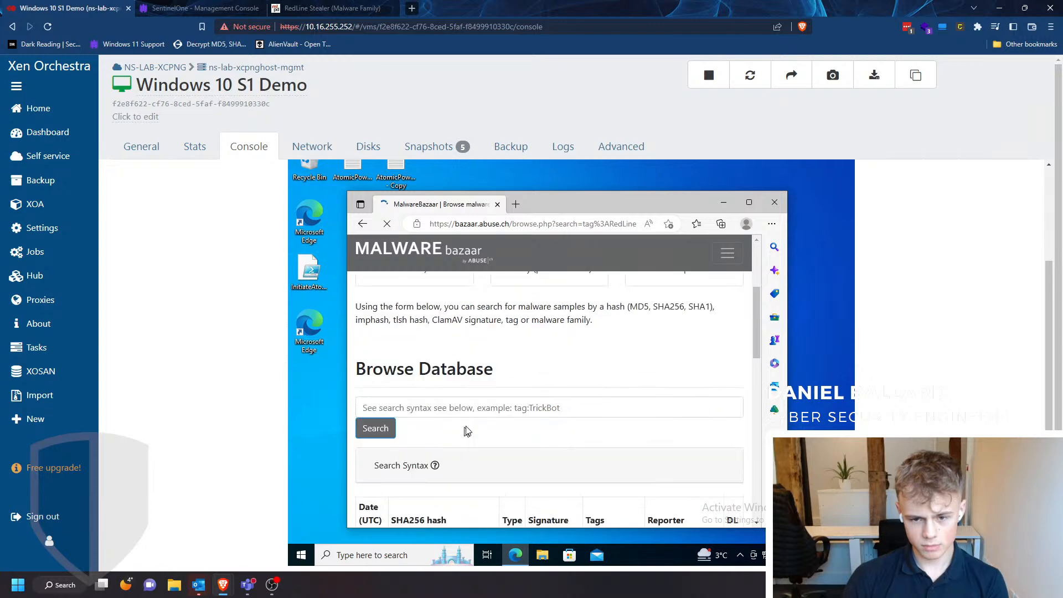
scroll(546, 452, "down", 2)
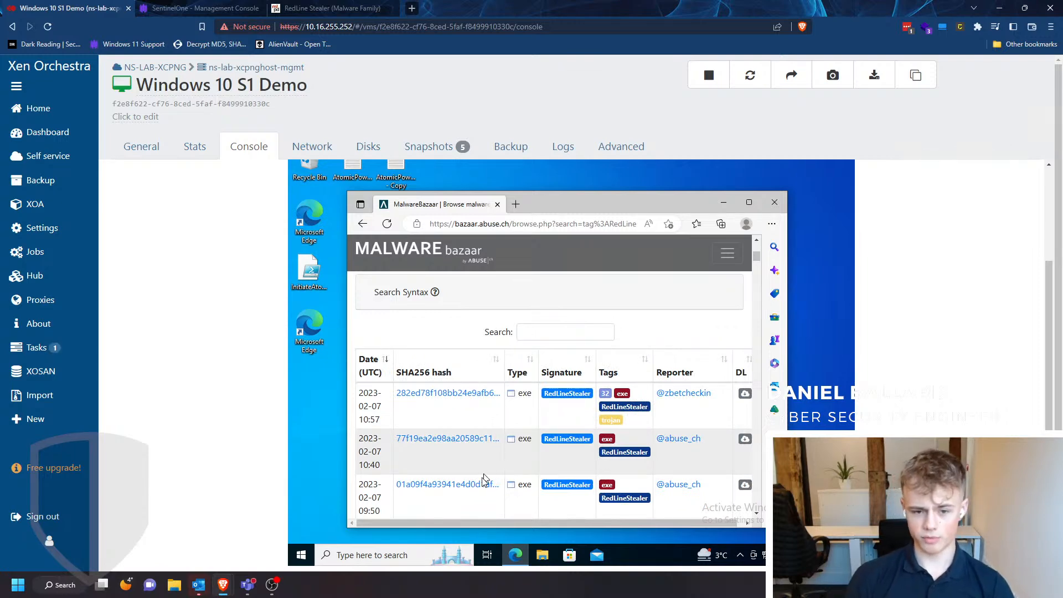
scroll(487, 474, "down", 2)
scroll(386, 480, "down", 2)
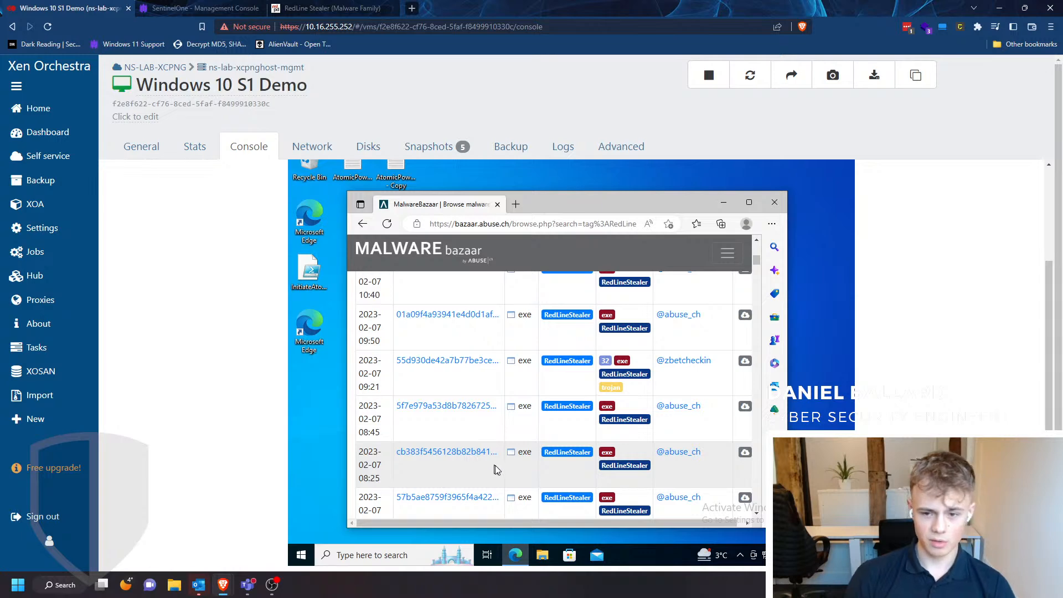
scroll(493, 469, "up", 3)
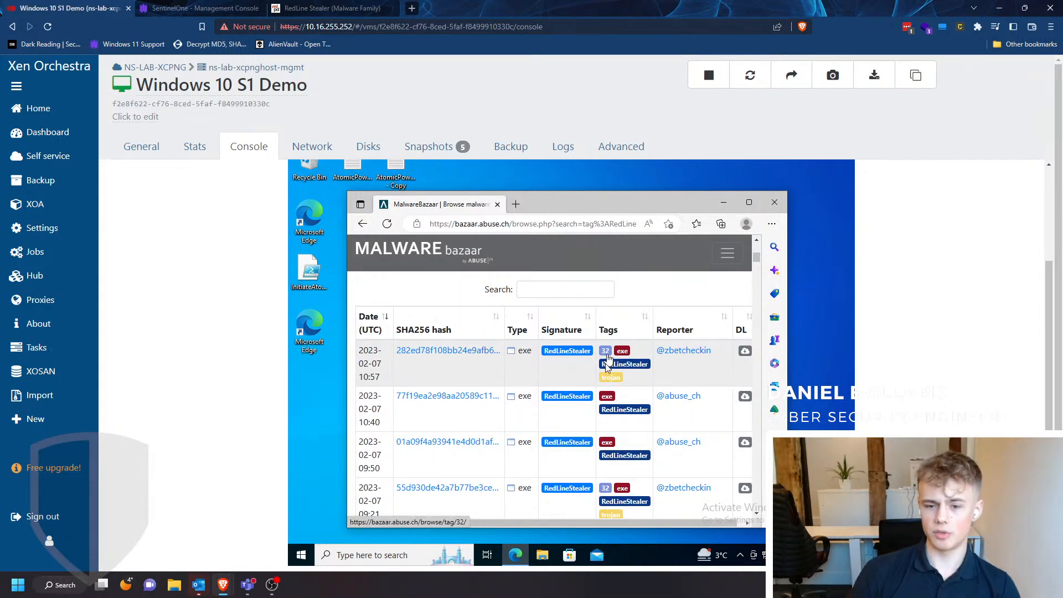
scroll(655, 426, "down", 3)
scroll(655, 427, "down", 2)
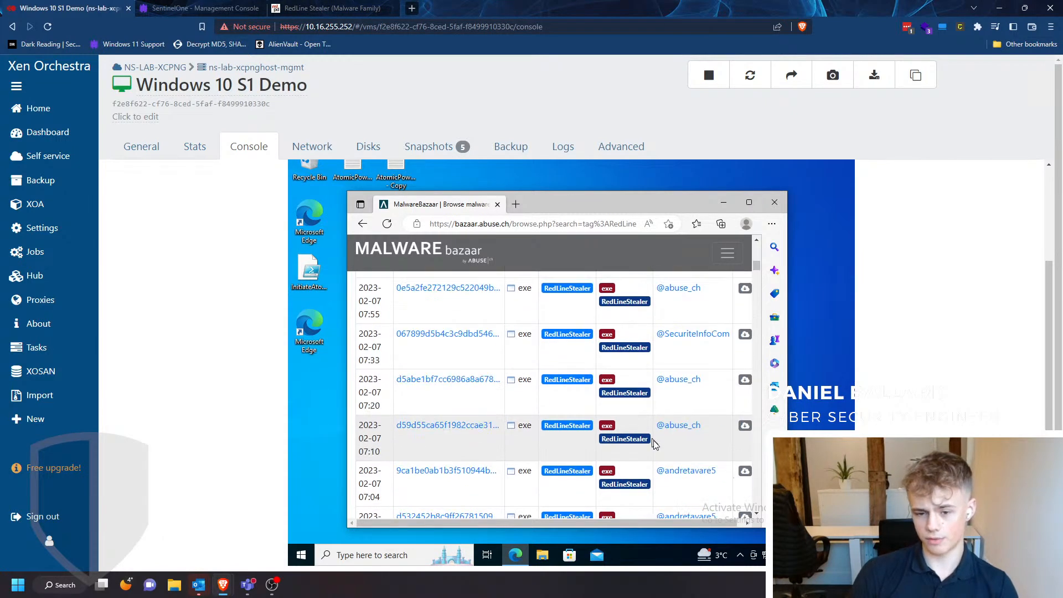
scroll(670, 431, "up", 6)
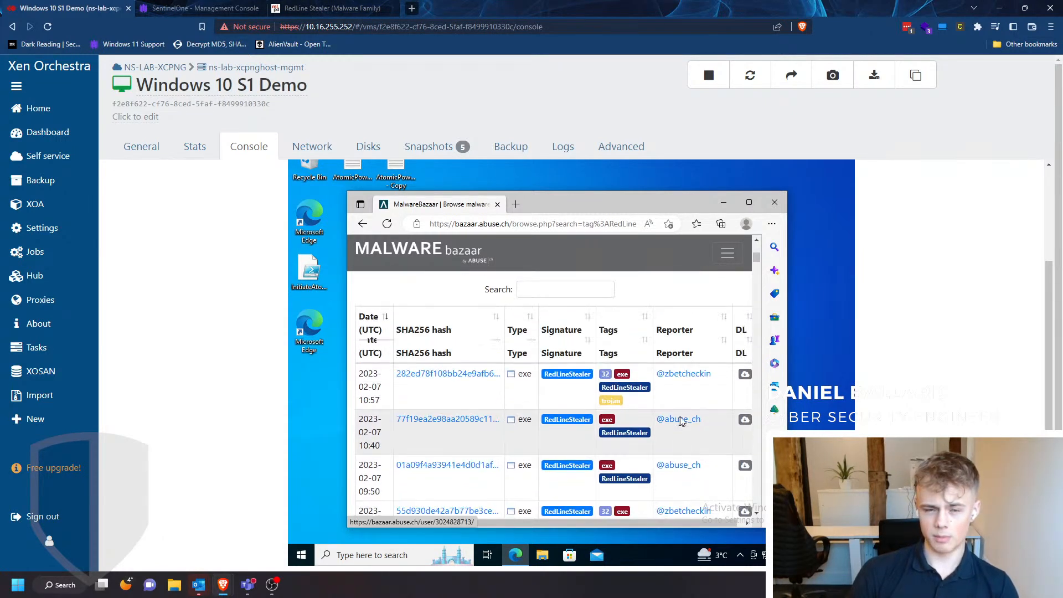
Step: Return to the Google search for RedLine malware, search for the RedLine source code instead, and open the RedLineStealer GitHub repository
left_click(312, 7)
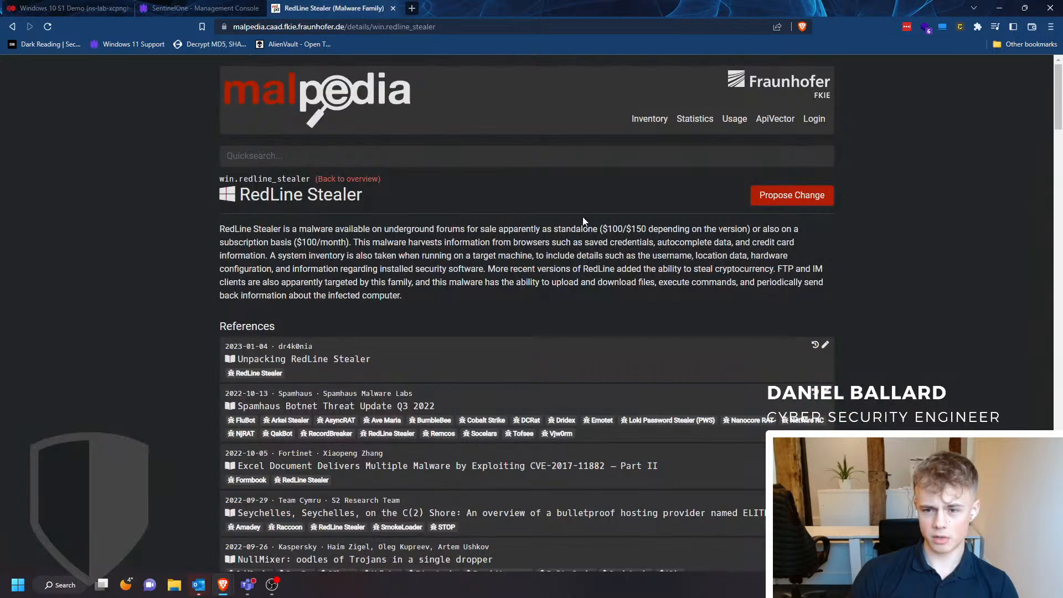
middle_click(12, 26)
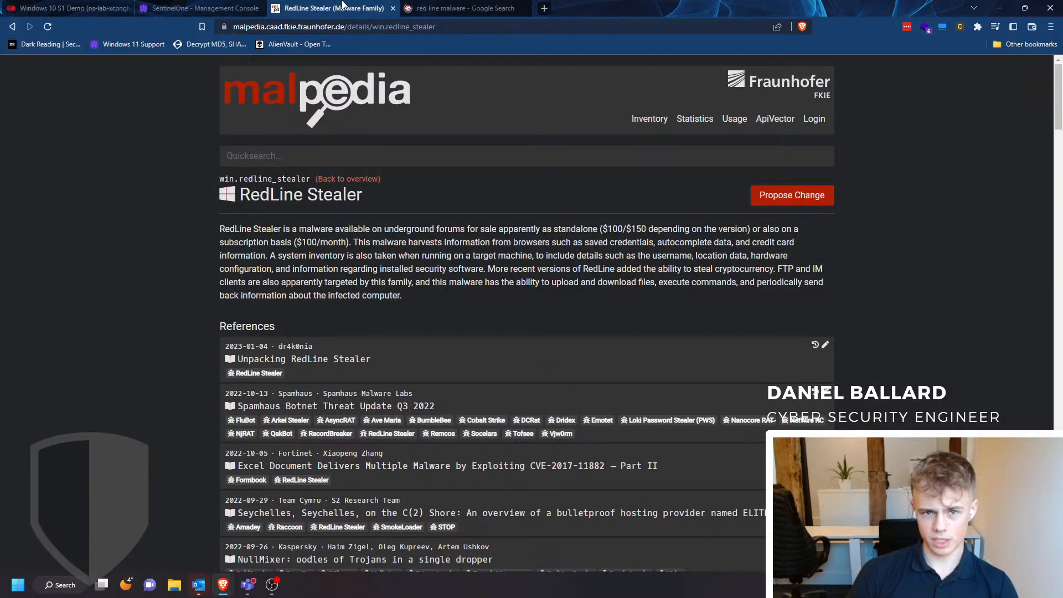
left_click(438, 8)
triple_click(283, 71)
type("re")
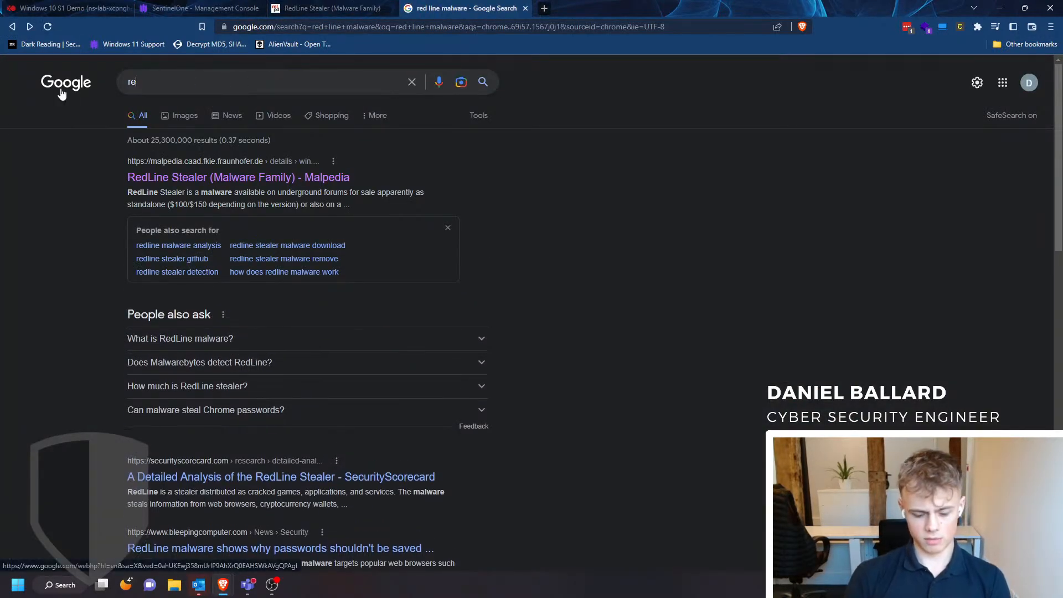
type("dl ine sourcecode")
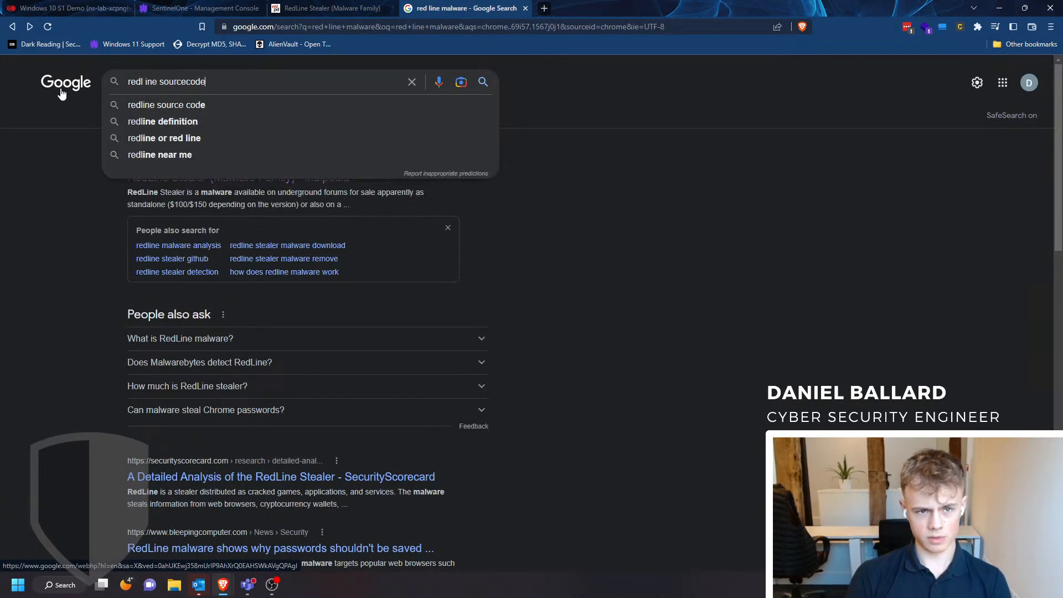
key("Return")
left_click(277, 224)
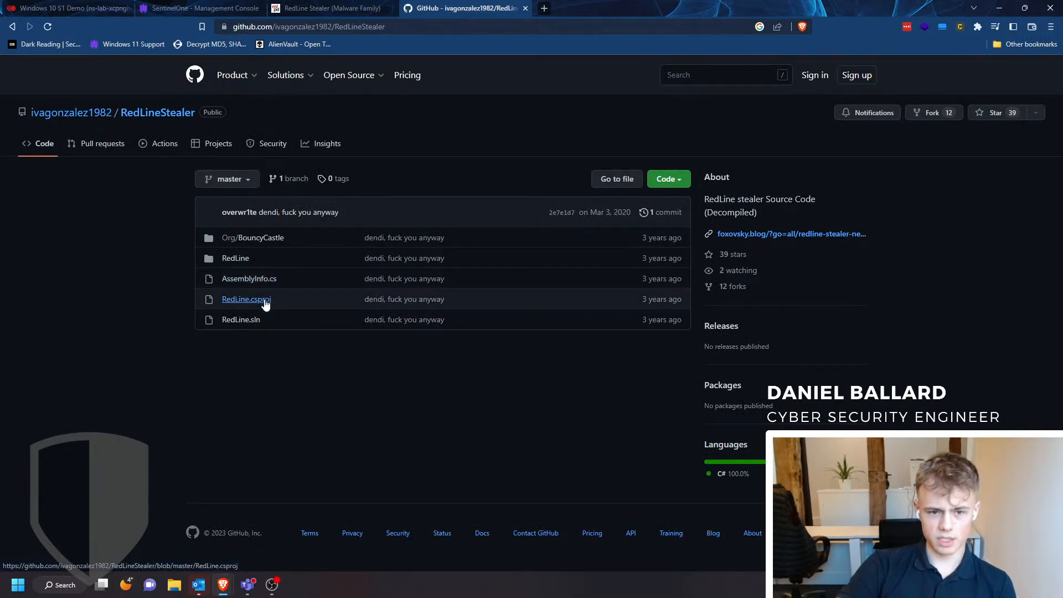
Step: Open Program.cs in the repository's RedLine folder and read through the stealer's code
left_click(235, 264)
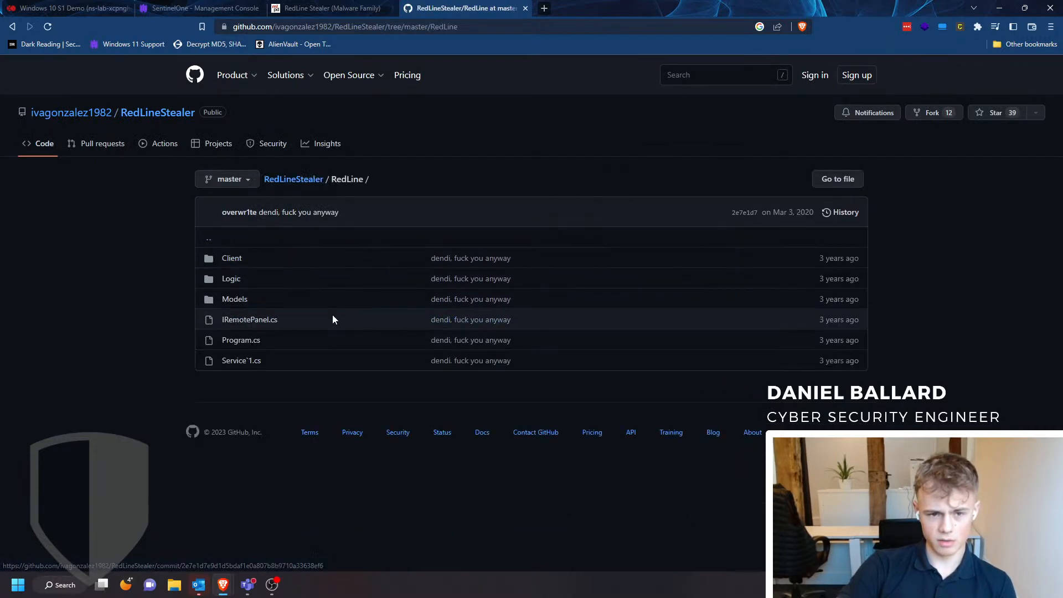
left_click(235, 341)
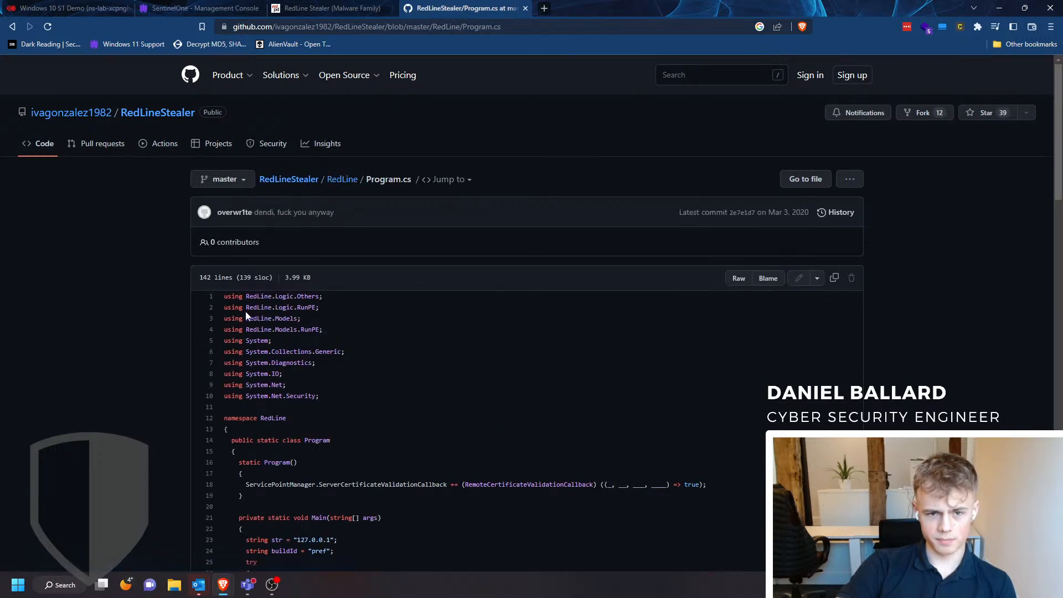
scroll(327, 220, "down", 4)
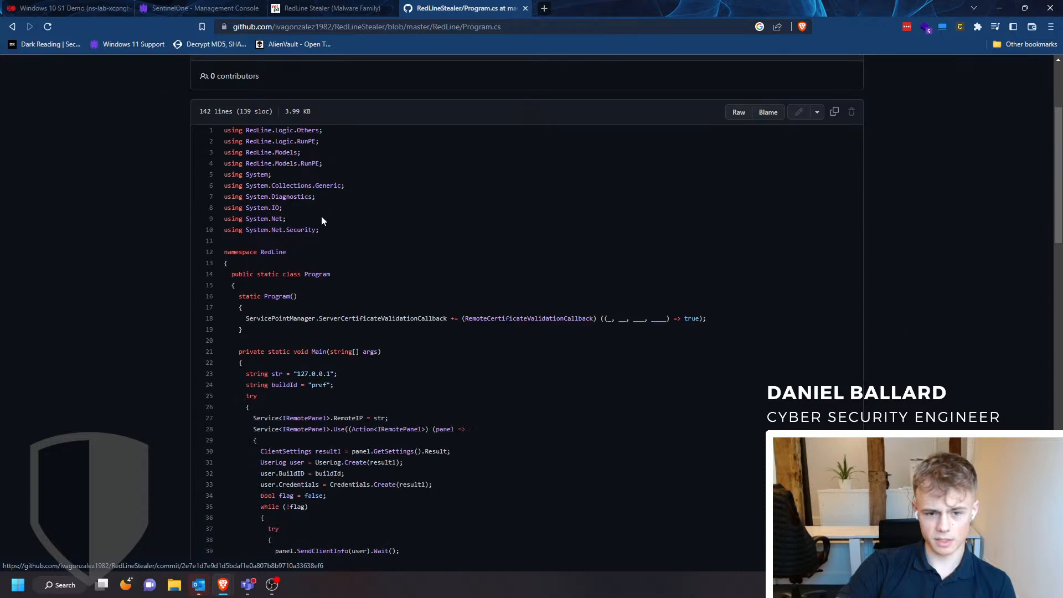
scroll(413, 227, "down", 7)
scroll(413, 228, "down", 4)
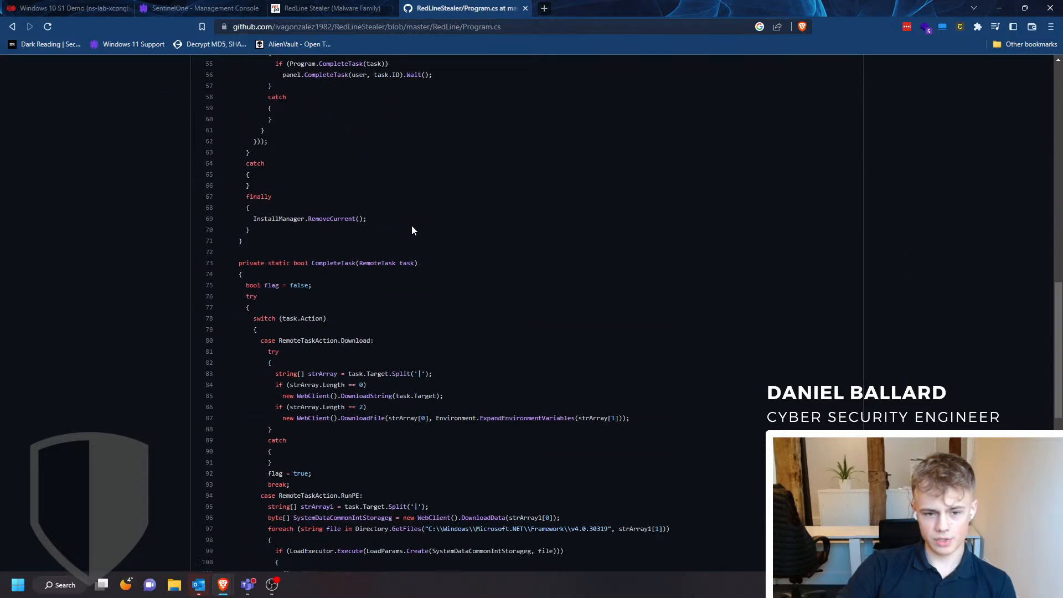
left_click(332, 8)
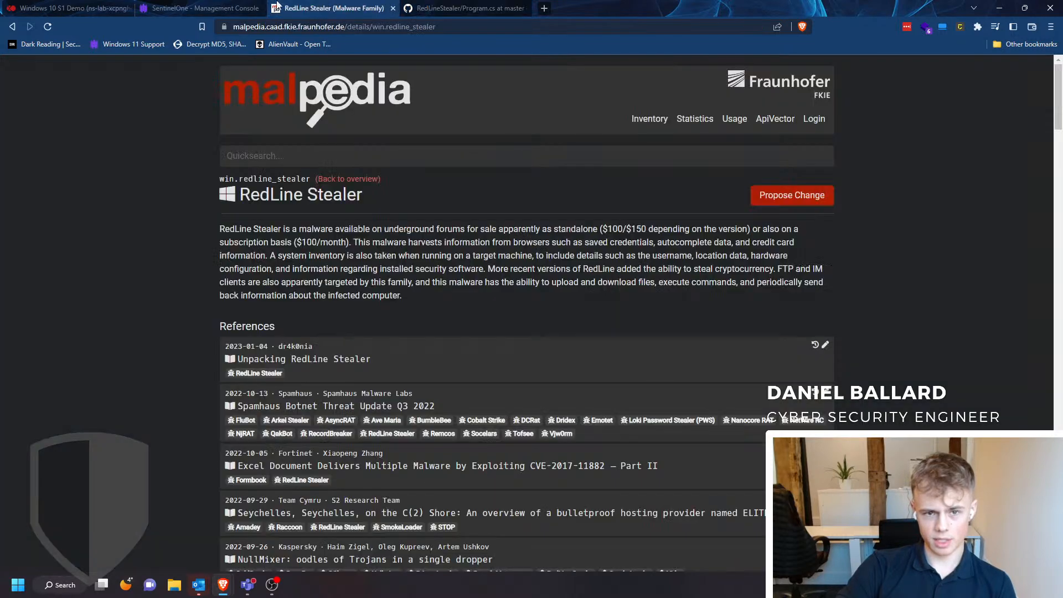
left_click(76, 5)
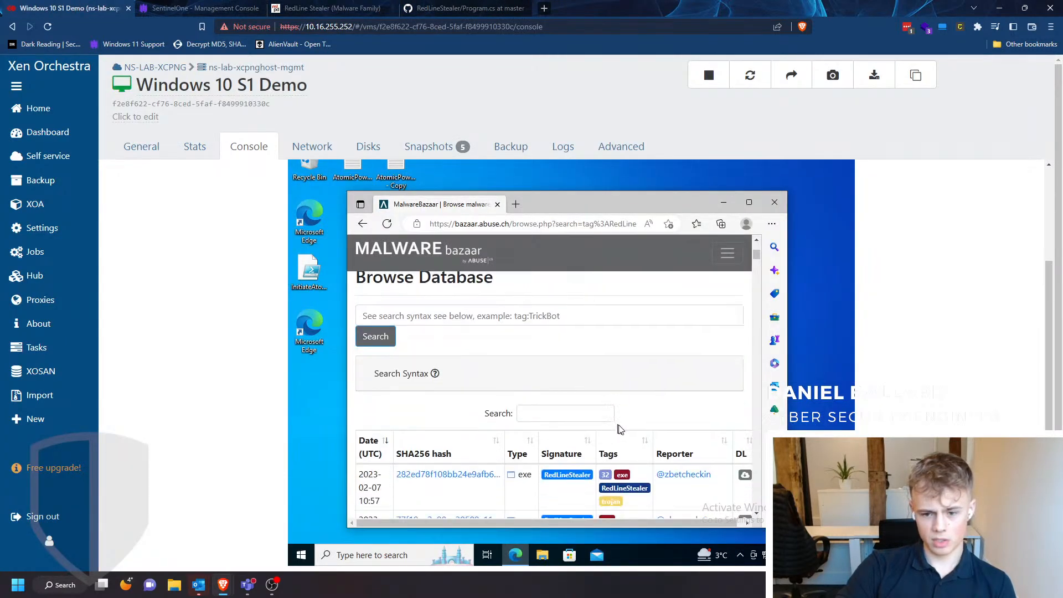
scroll(602, 427, "down", 3)
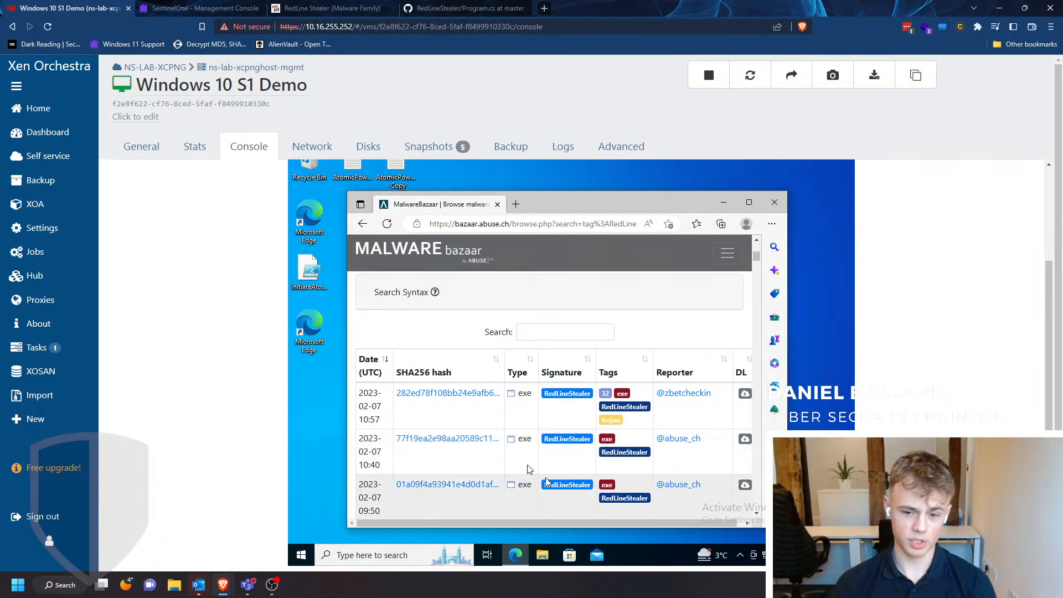
scroll(515, 412, "down", 1)
left_click(744, 396)
scroll(714, 408, "down", 2)
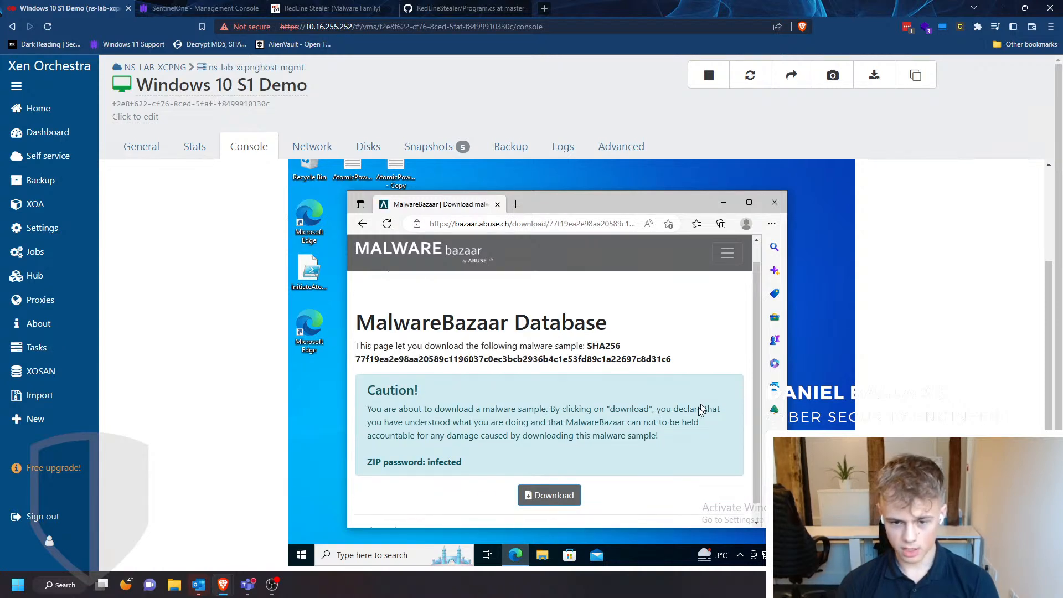
Step: Reveal the VM's hidden tray icons, then switch to the SentinelOne management console and open the Sentinels endpoints list
left_click(740, 554)
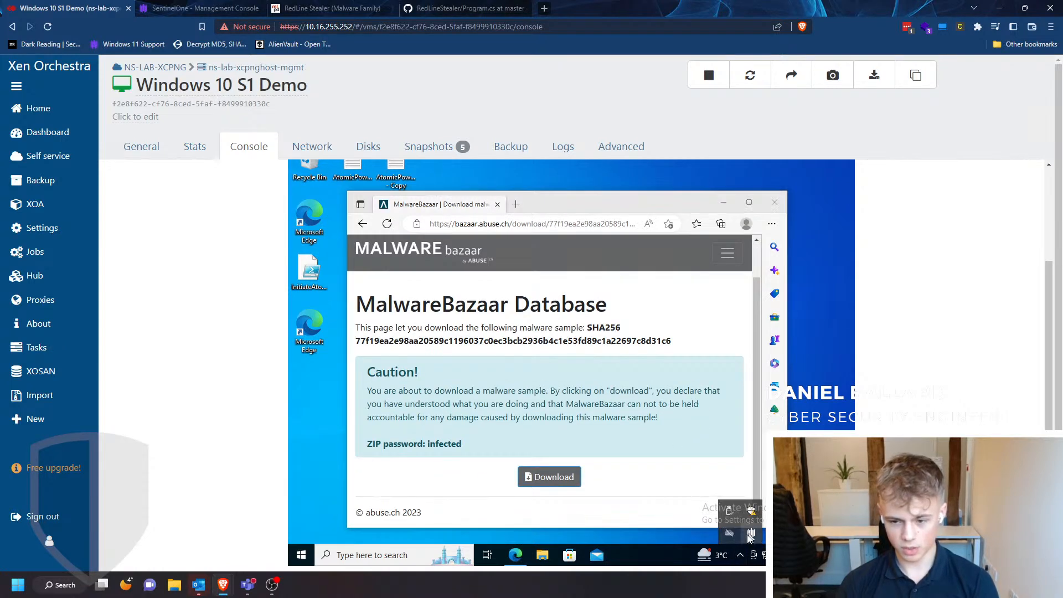
left_click(200, 8)
mouse_move(69, 166)
left_click(105, 191)
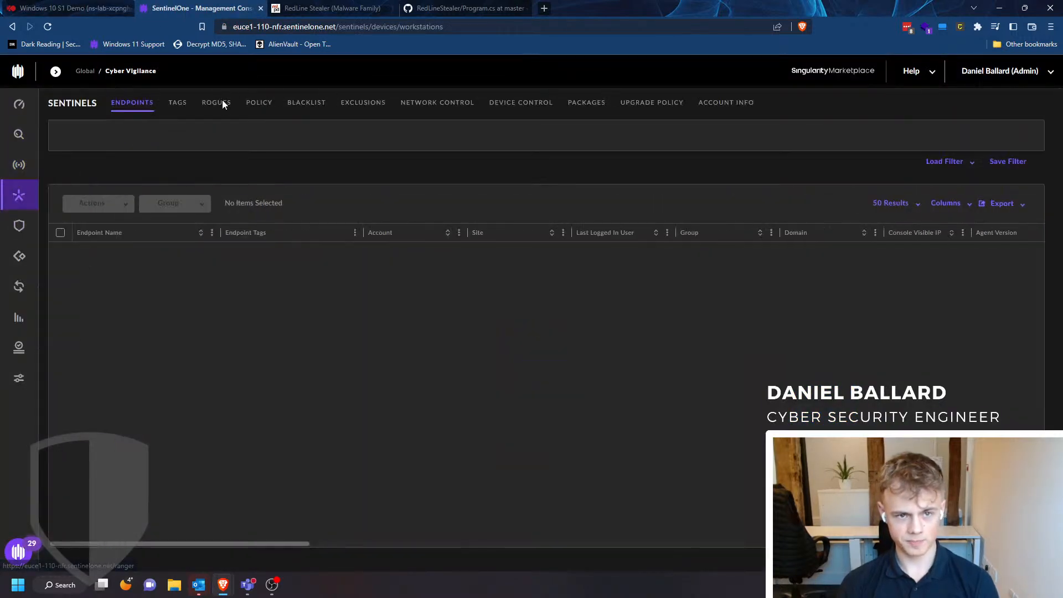
Step: Check the Cyber Vigilance account's policy, expand the network tree and view the Cyber Vigilance Demo site's policy before returning to the account level
left_click(256, 111)
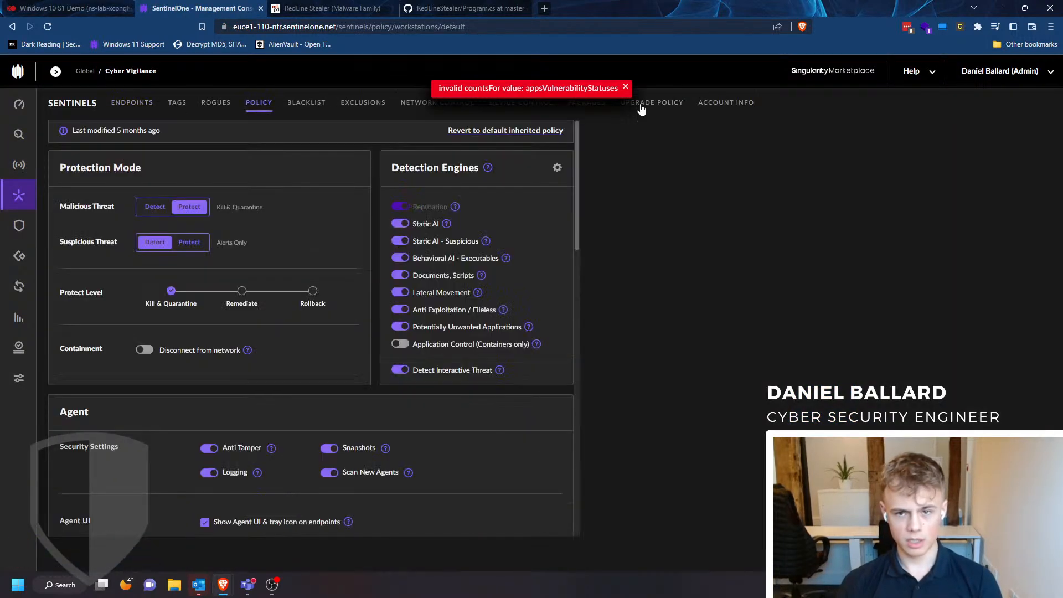
left_click(625, 87)
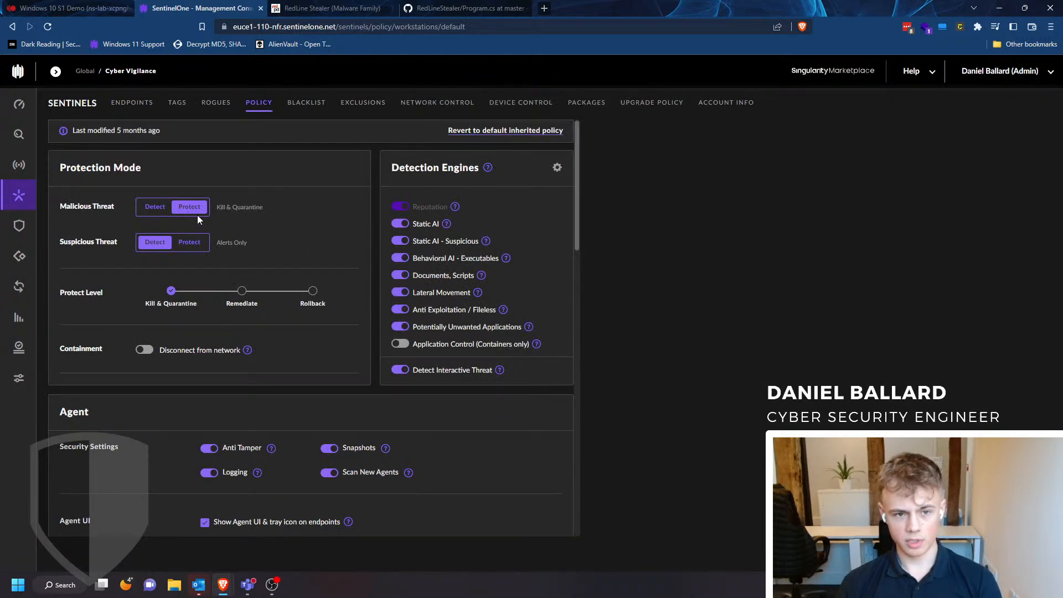
left_click(54, 73)
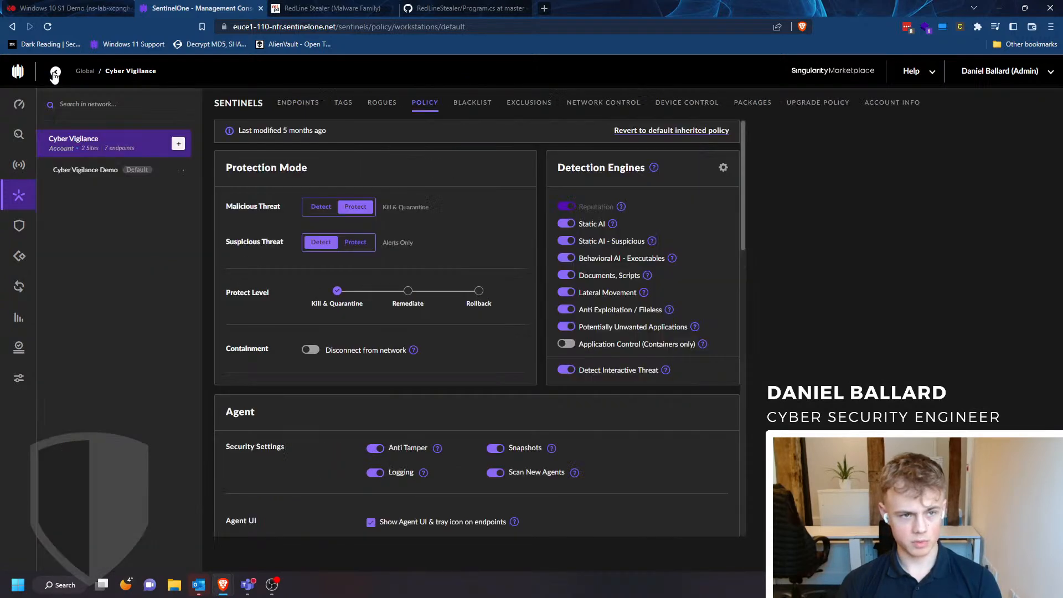
left_click(86, 176)
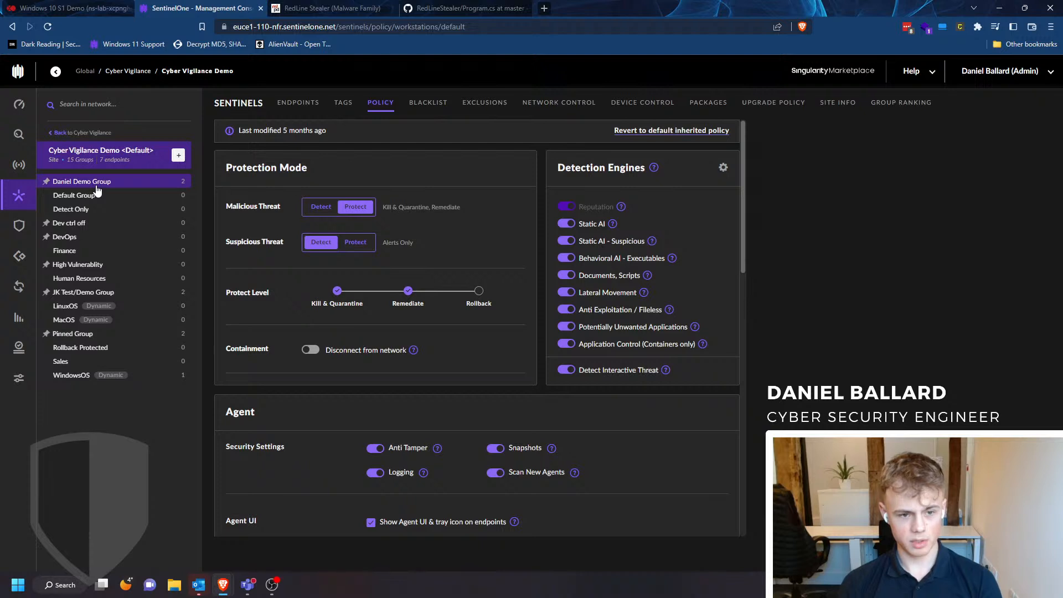
left_click(136, 72)
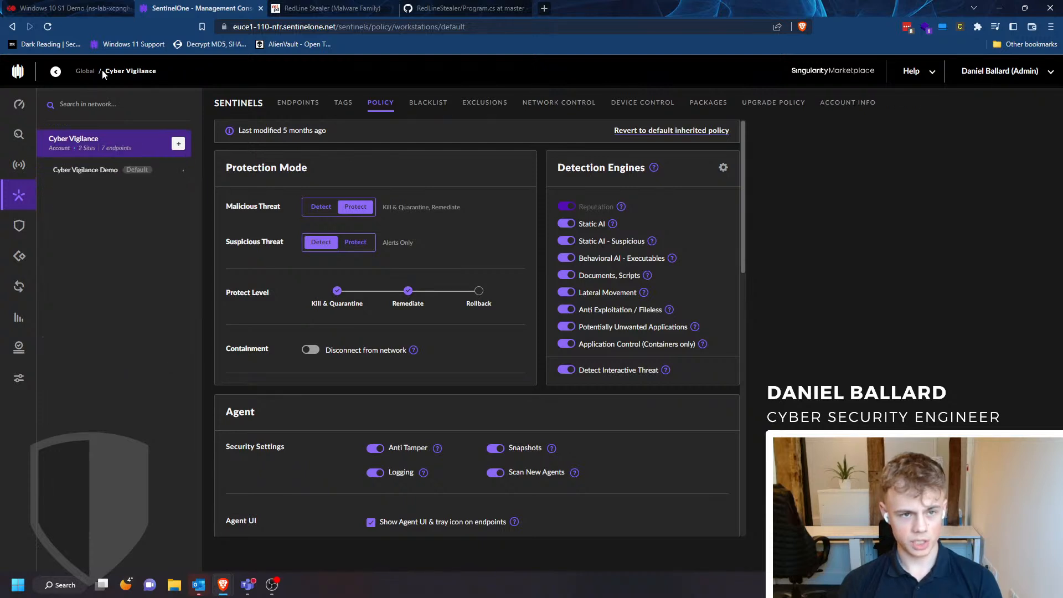
Step: View the details of endpoint DESKTOP-821MSAH in the WindowsOS group, then list the endpoints of the demo site's first pinned group
left_click(298, 104)
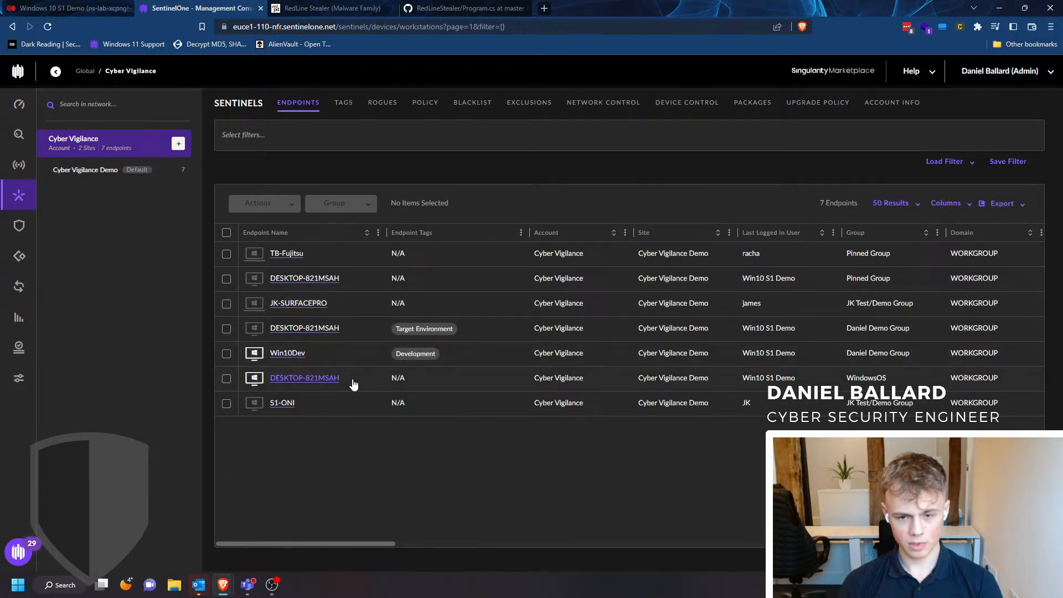
left_click(336, 379)
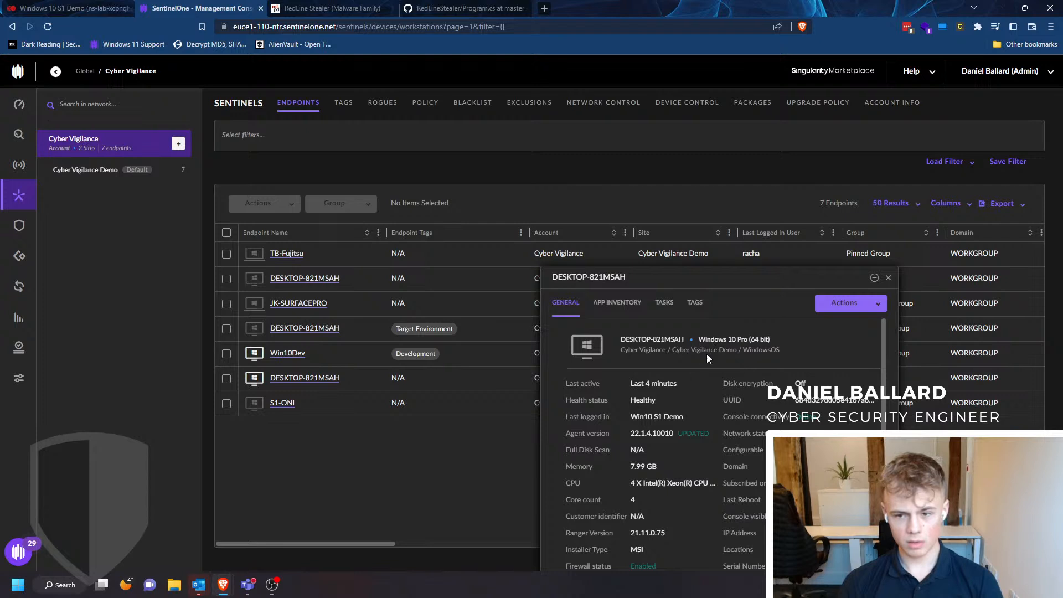
left_click(84, 170)
left_click(58, 182)
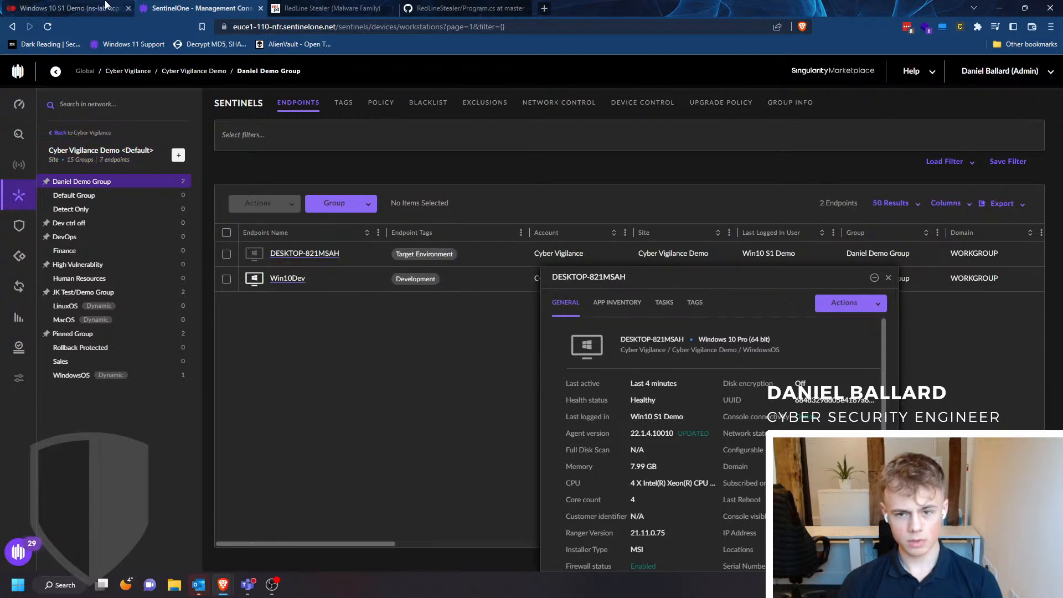
Step: Switch to the Windows 10 S1 Demo VM console and open the SentinelOne agent window
left_click(105, 6)
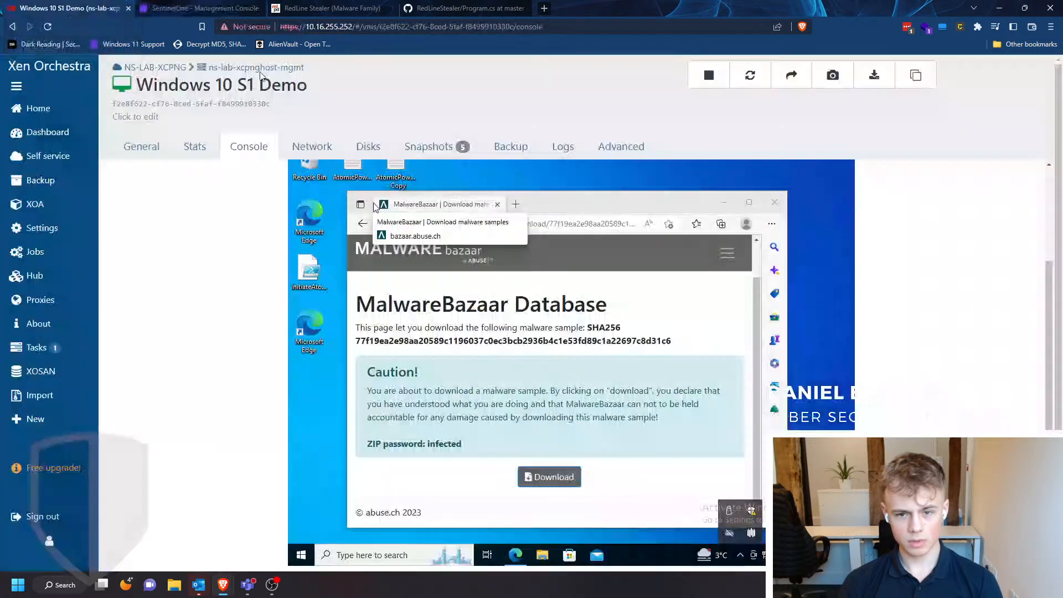
left_click(750, 533)
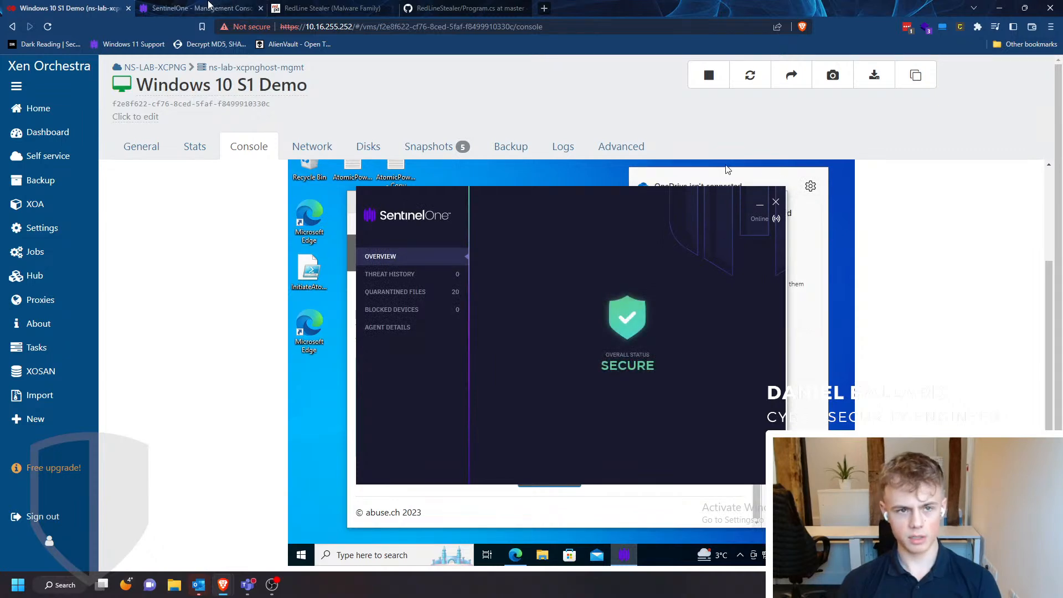
Step: Return to the SentinelOne management console, check Pinned Group, and open the details of DESKTOP-821MSAH in the WindowsOS group
left_click(211, 7)
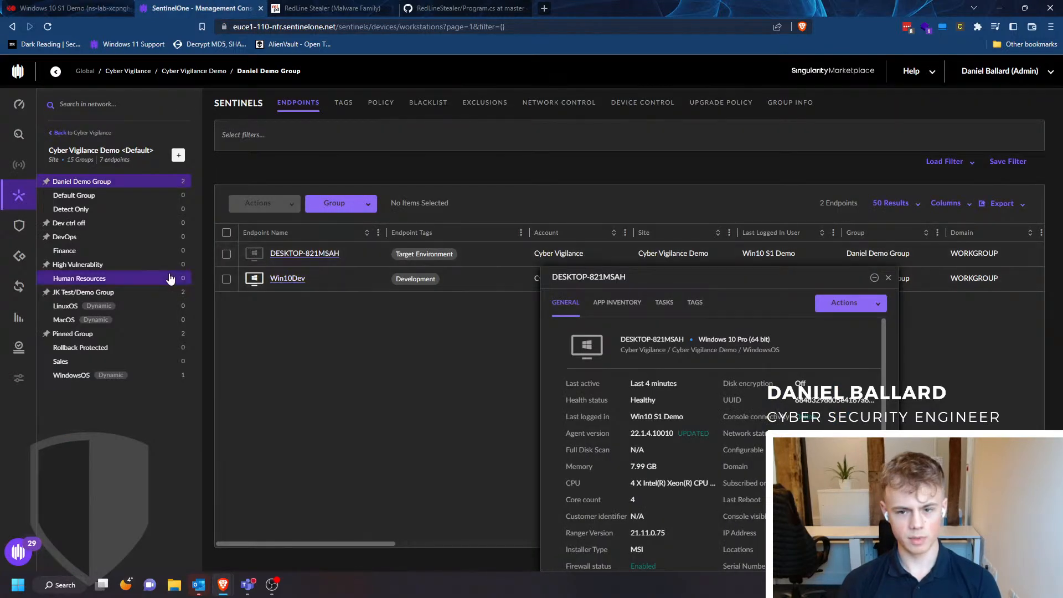
left_click(115, 335)
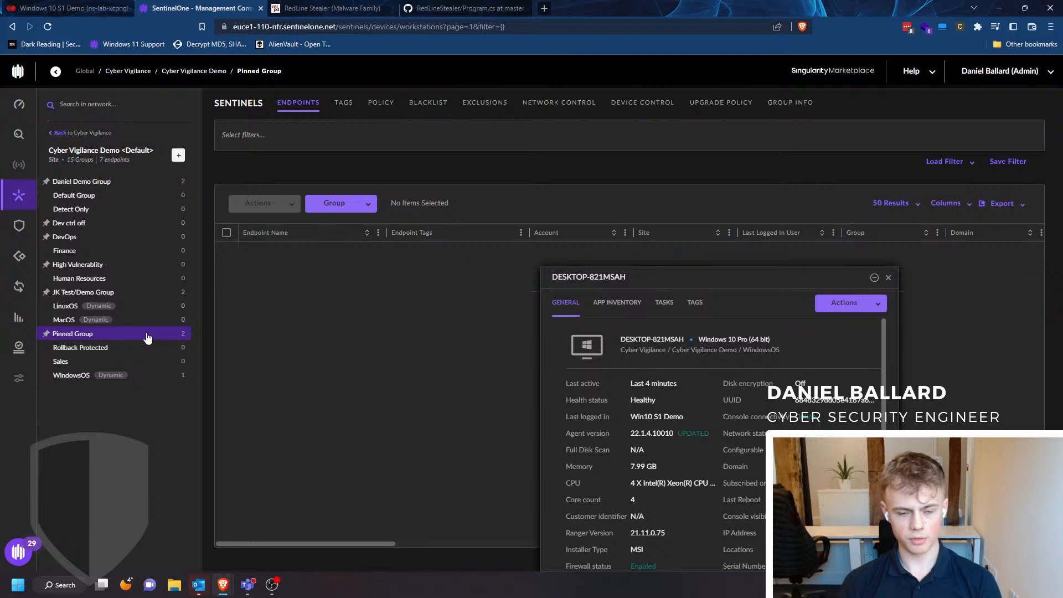
left_click(887, 278)
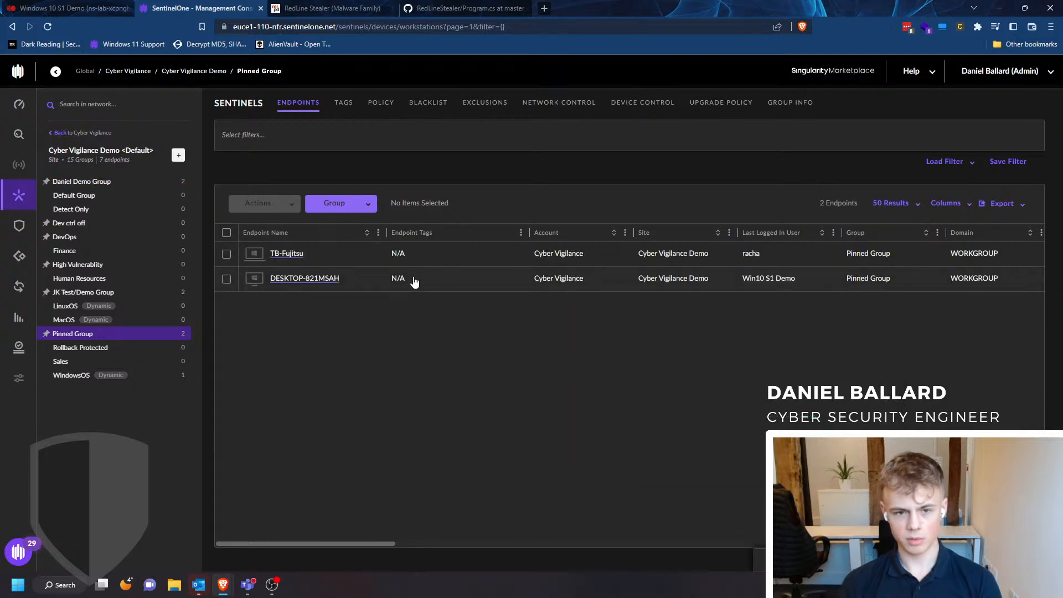
left_click(154, 381)
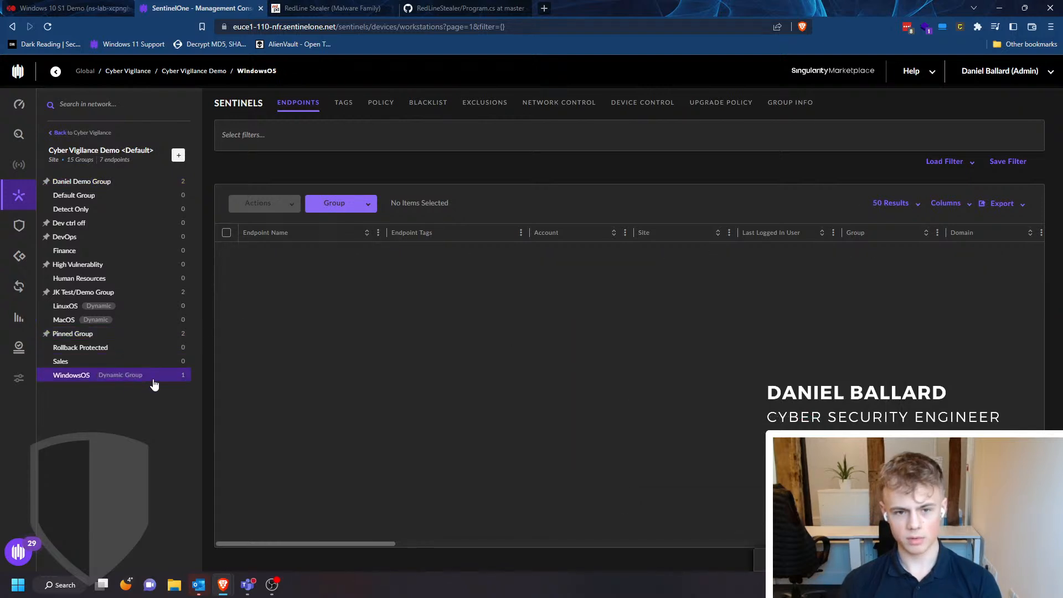
left_click(304, 253)
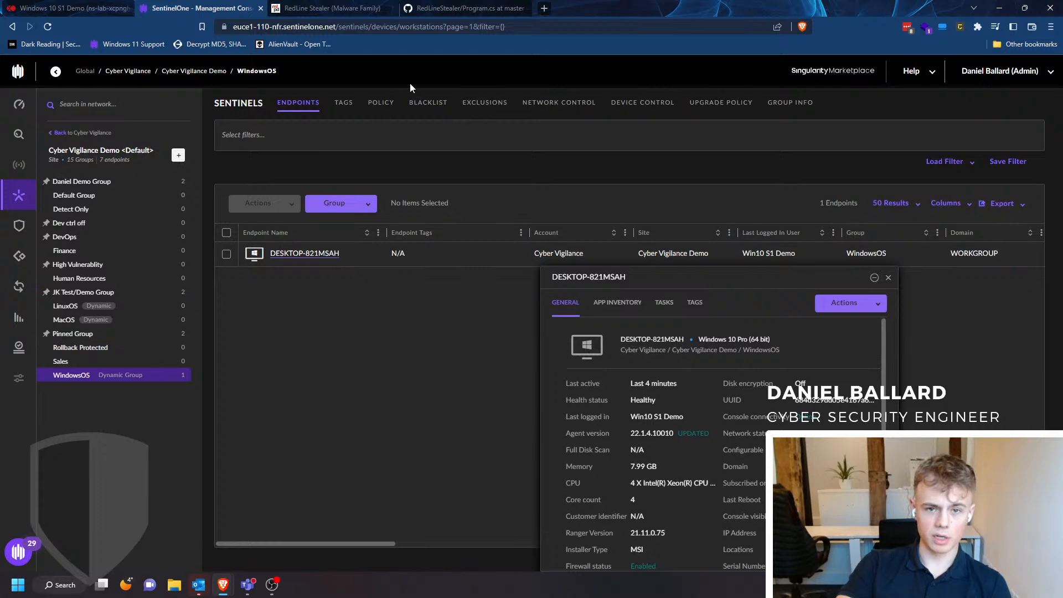
Step: Open the WindowsOS group's policy, close the endpoint details and review its protection, agent, Deep Visibility and decommissioning settings
left_click(380, 104)
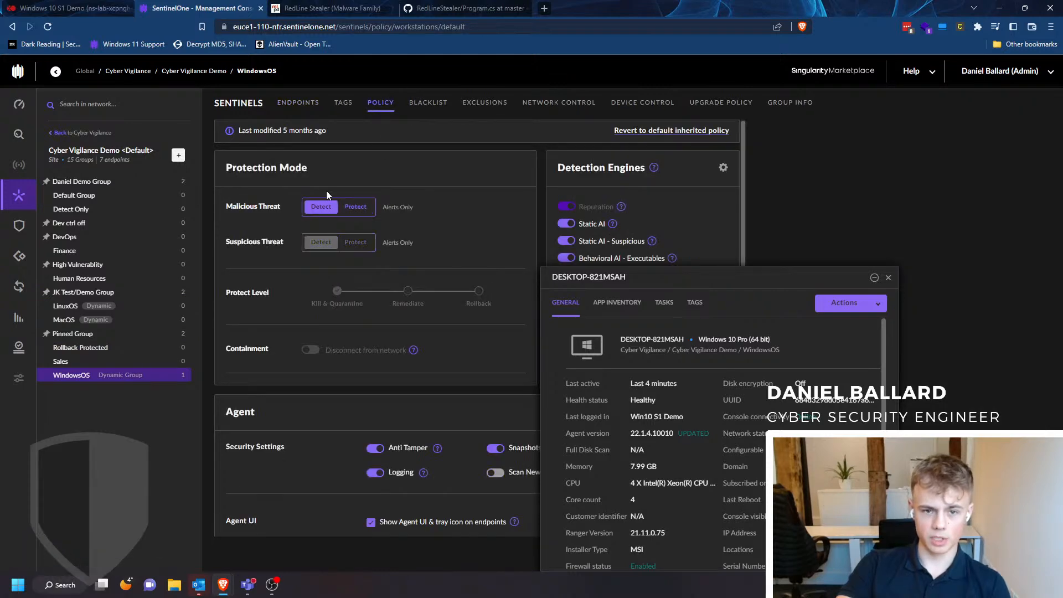
left_click(888, 277)
scroll(549, 350, "down", 6)
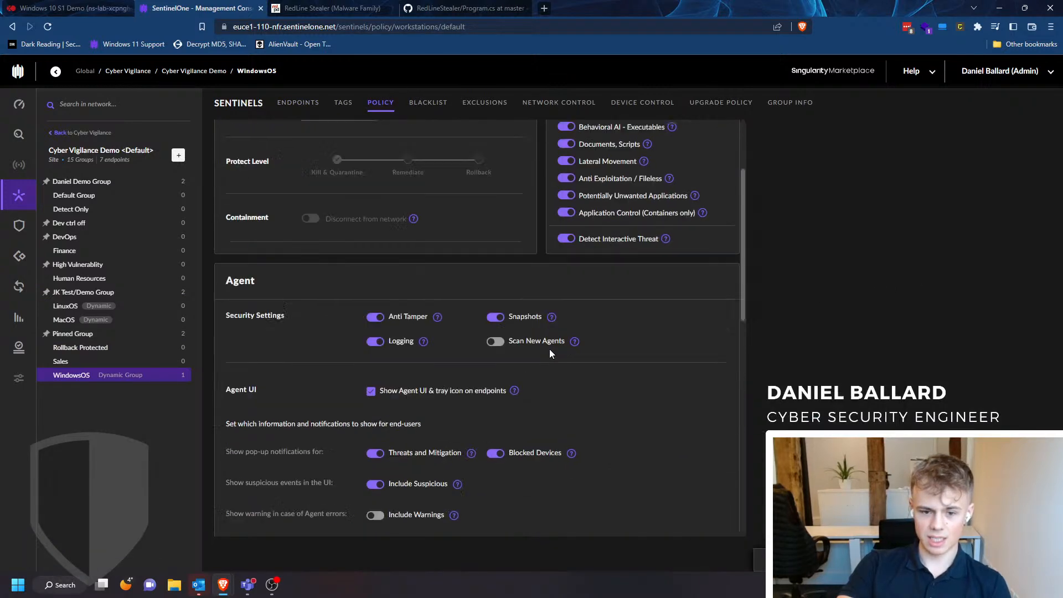
scroll(549, 349, "up", 2)
scroll(549, 350, "down", 9)
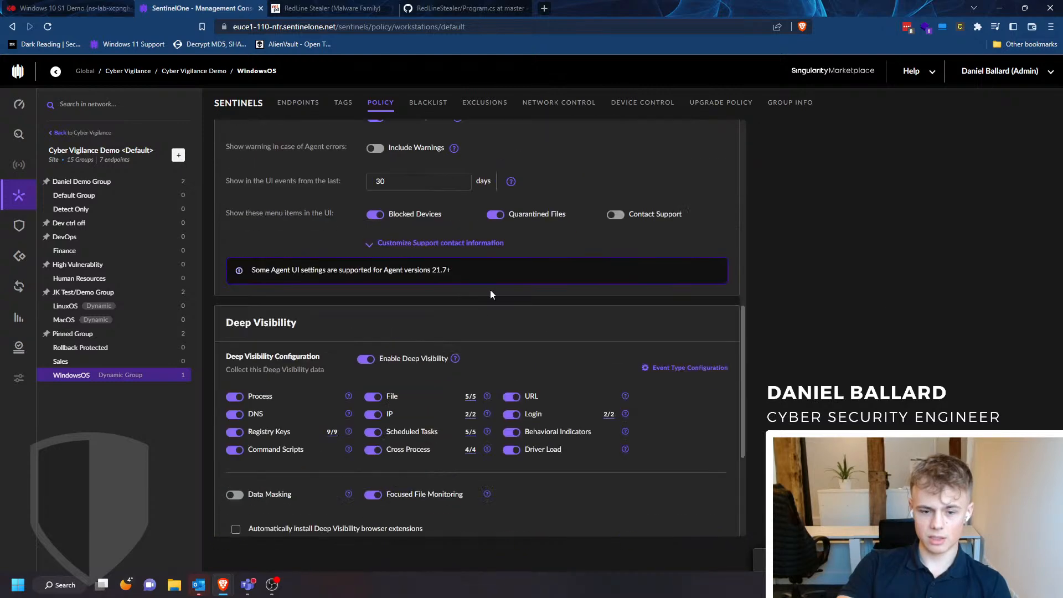
scroll(495, 314, "up", 3)
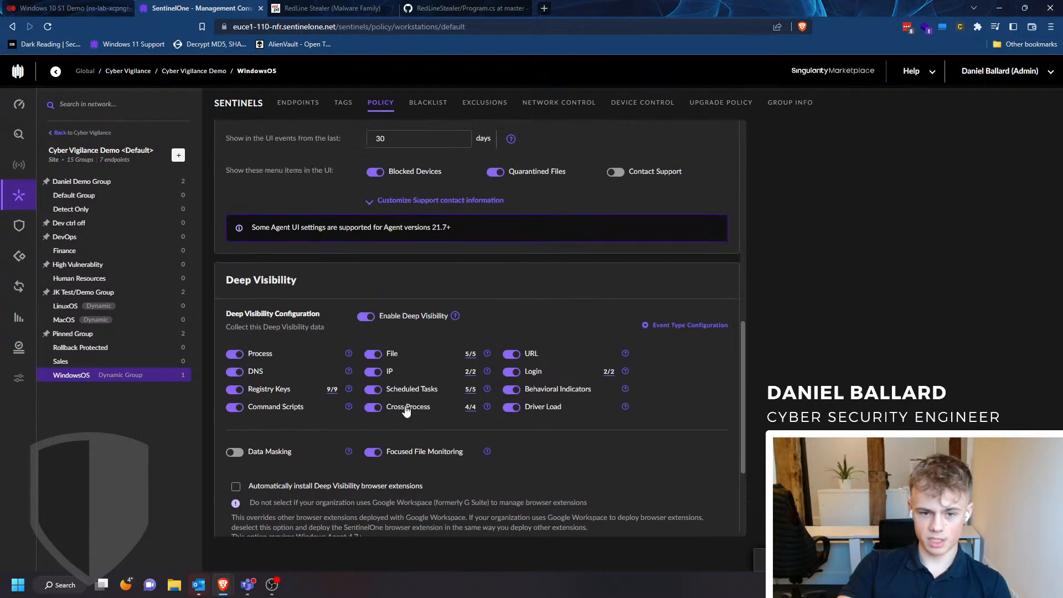
scroll(396, 450, "down", 3)
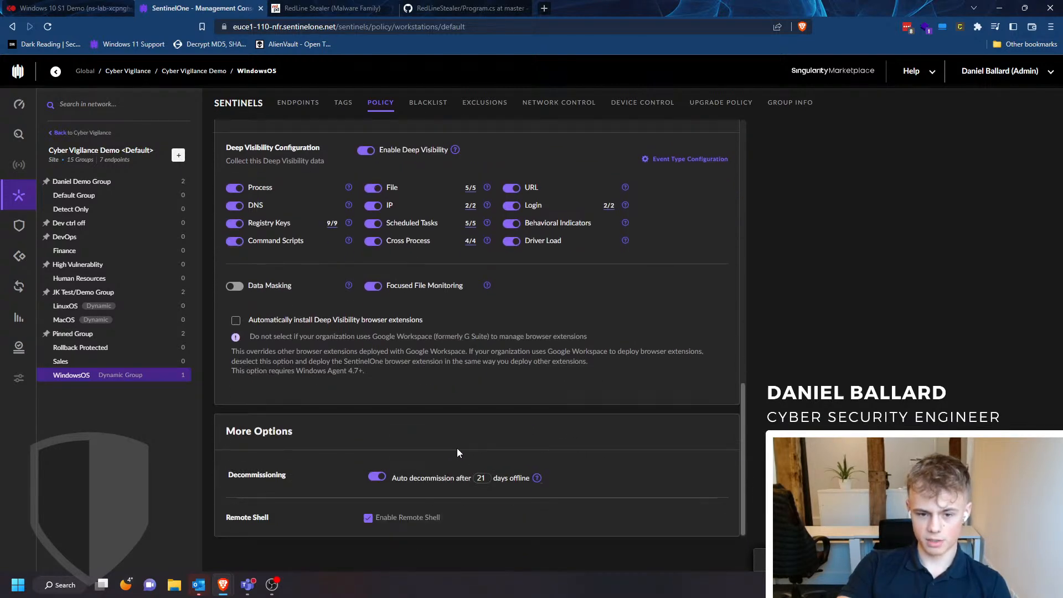
scroll(457, 453, "up", 12)
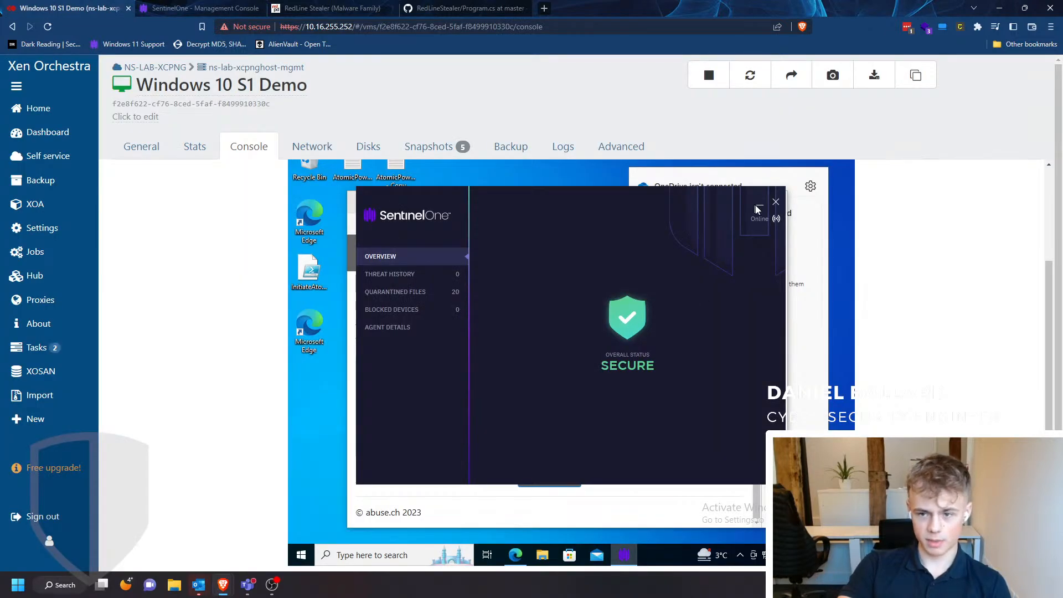
Step: In the Windows 10 S1 Demo VM, minimize the SentinelOne agent, download the MalwareBazaar sample and open its zip archive
left_click(757, 209)
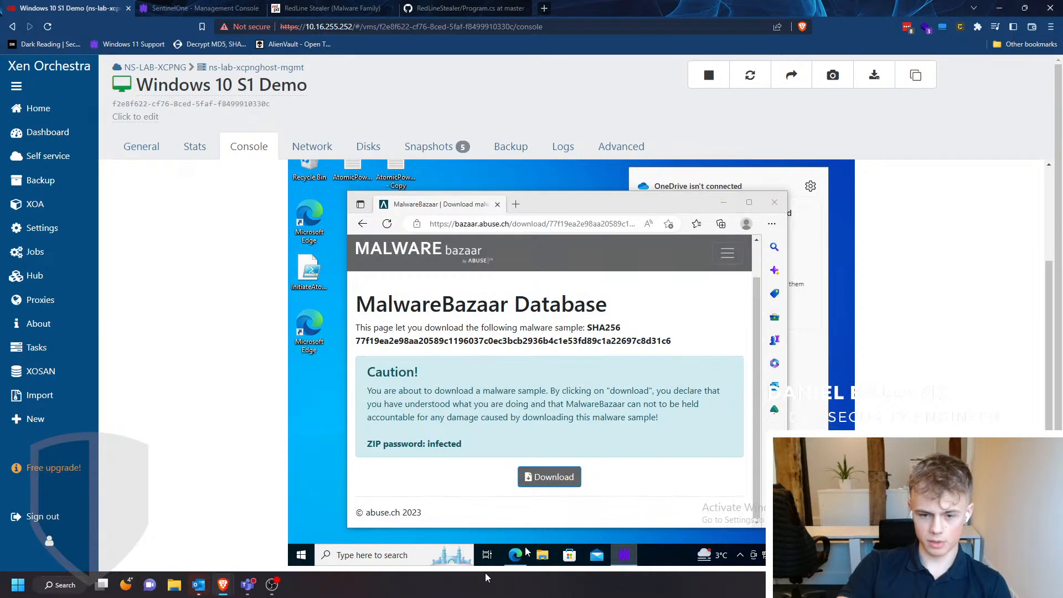
left_click(553, 475)
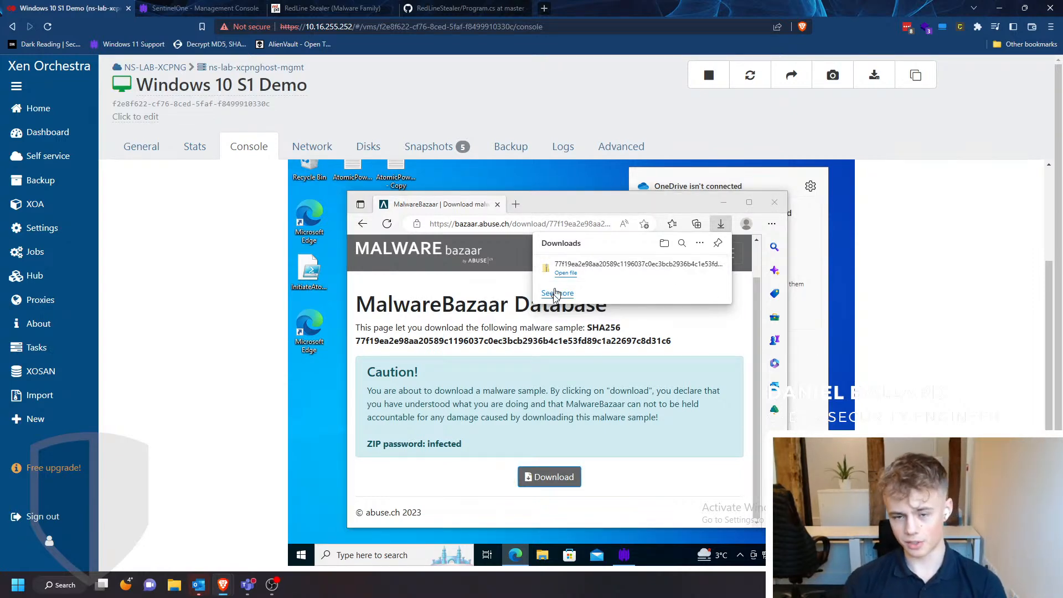
left_click(555, 277)
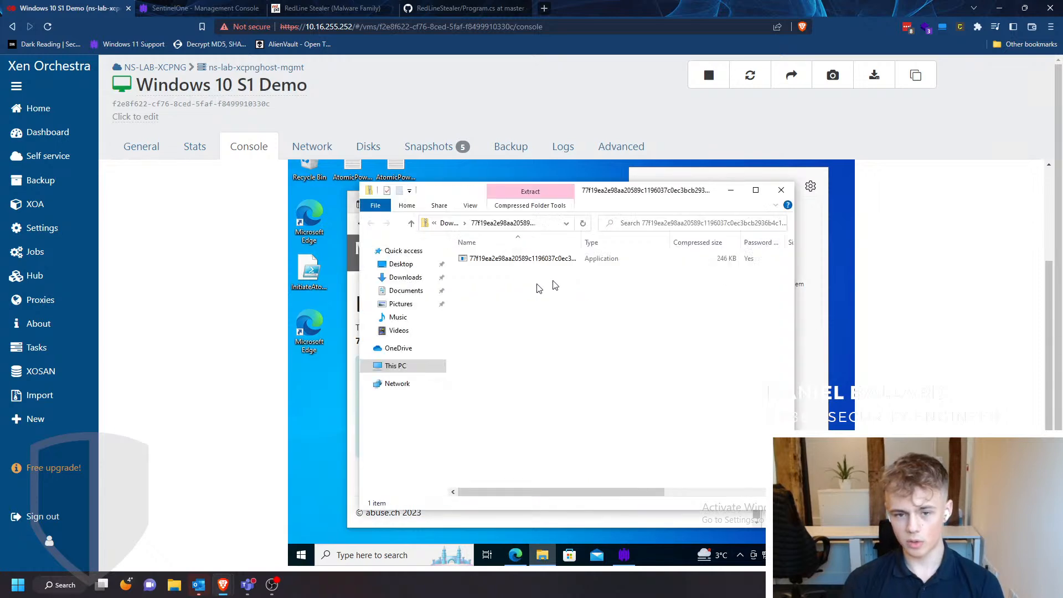
right_click(484, 260)
left_click(470, 287)
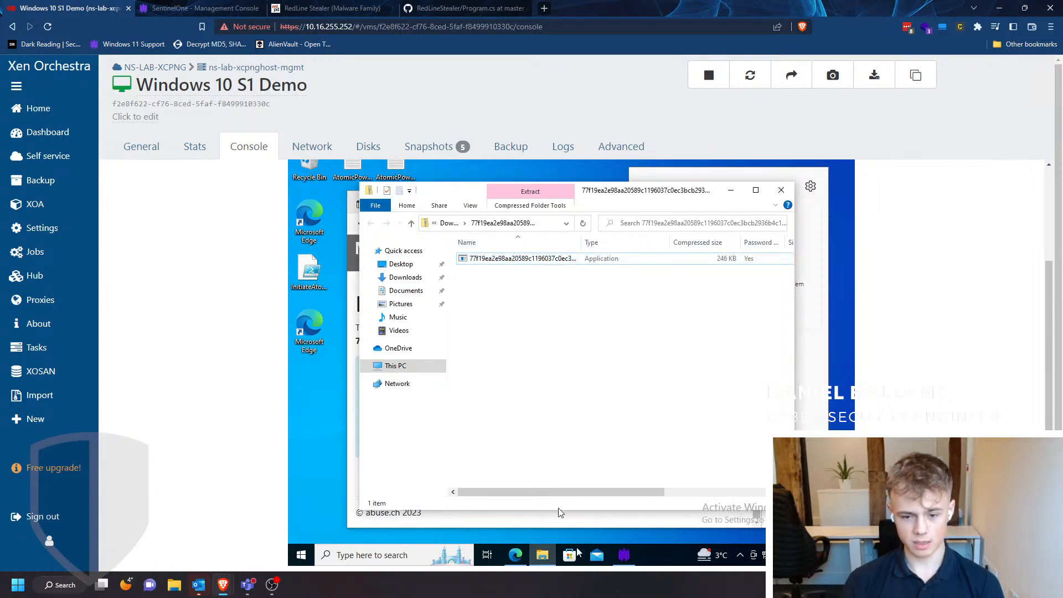
Step: Search the VM for 7zip, launch 7-Zip File Manager and browse to the C: drive
left_click(385, 554)
type("7zip")
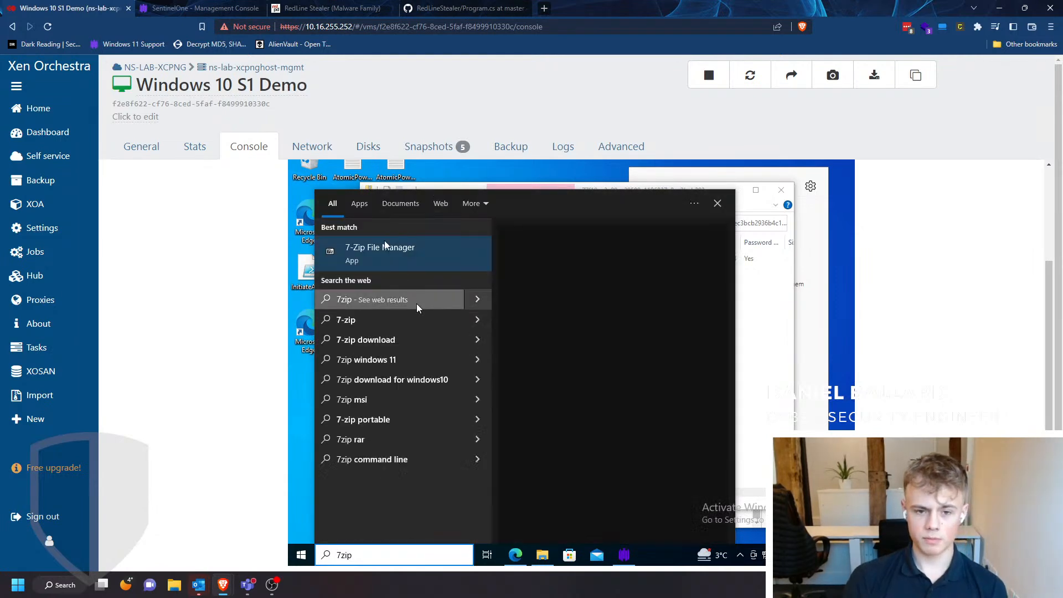
left_click(382, 258)
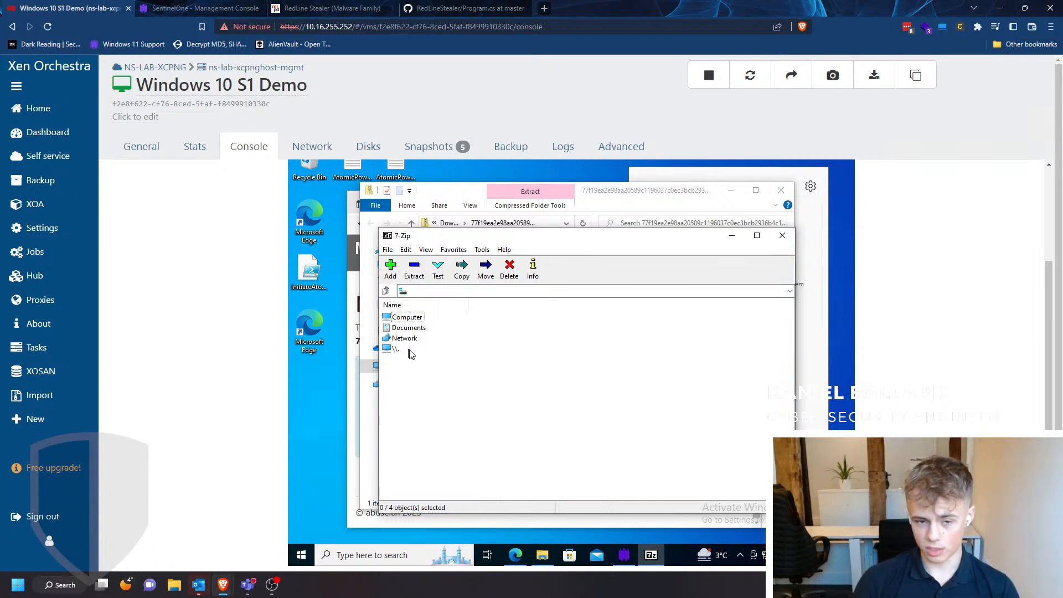
double_click(405, 318)
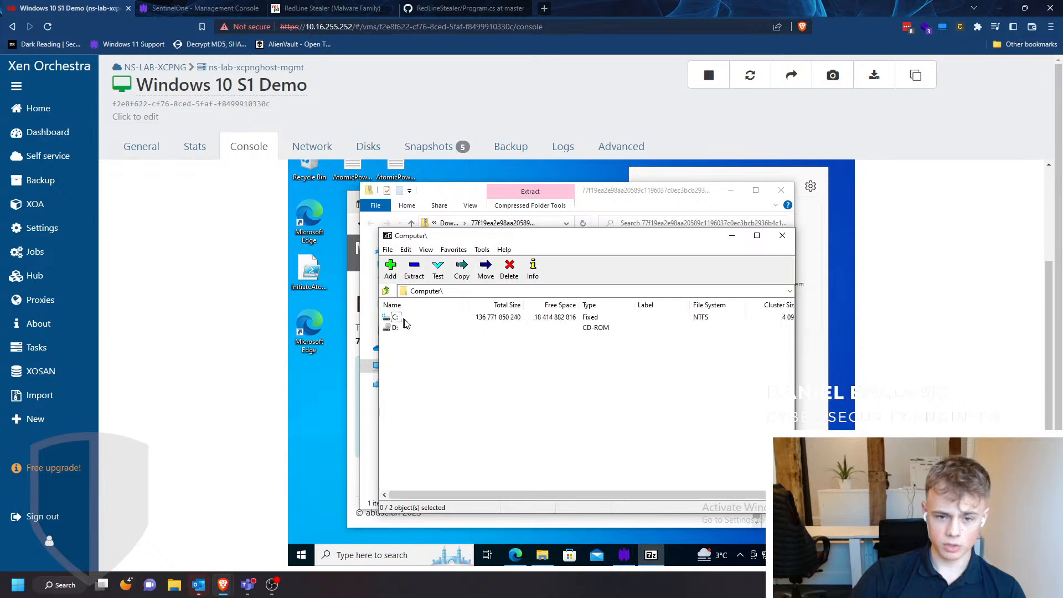
double_click(396, 318)
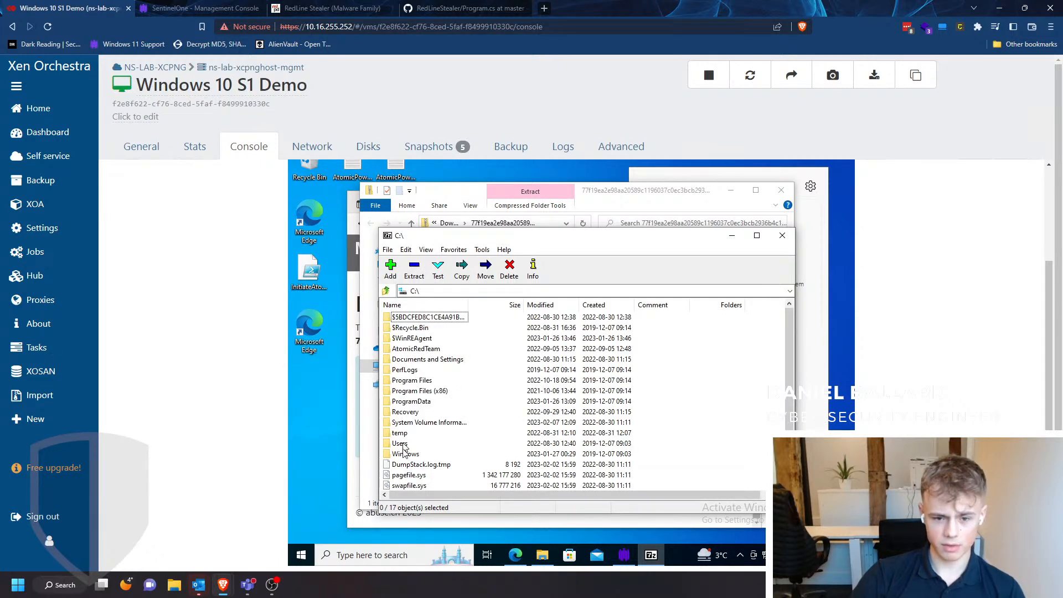
double_click(404, 455)
scroll(426, 453, "down", 1)
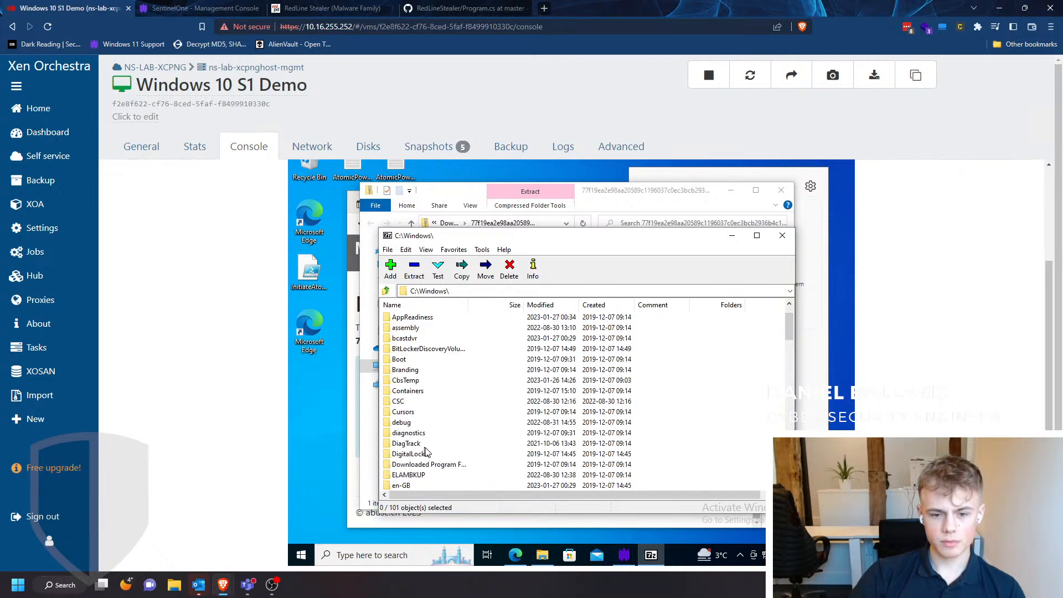
left_click(388, 291)
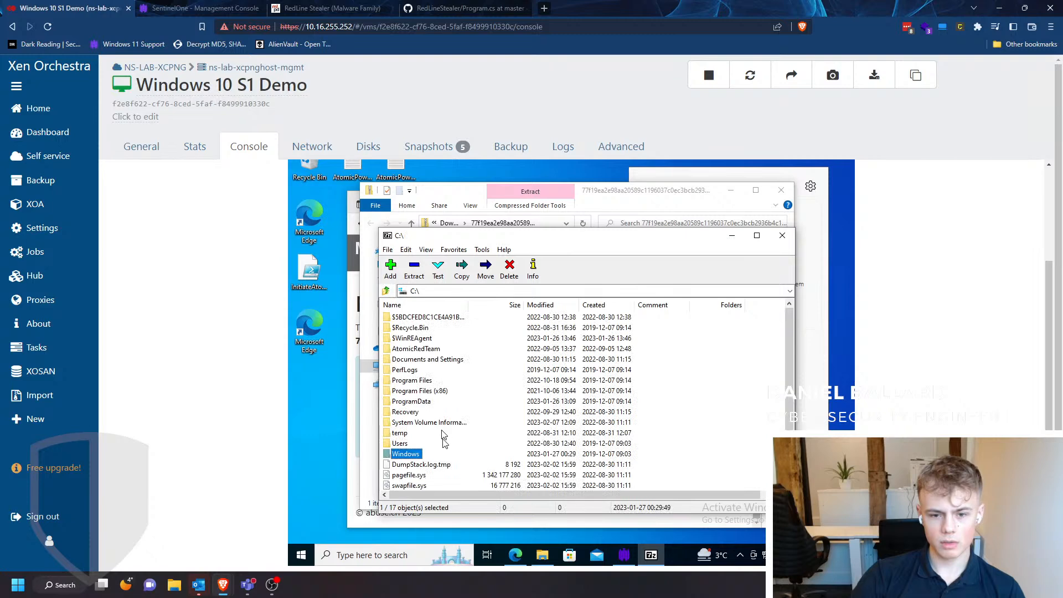
Step: Browse to C:\Users\Win10 S1 Demo\Downloads and open the downloaded malware sample's zip archive in 7-Zip
double_click(404, 445)
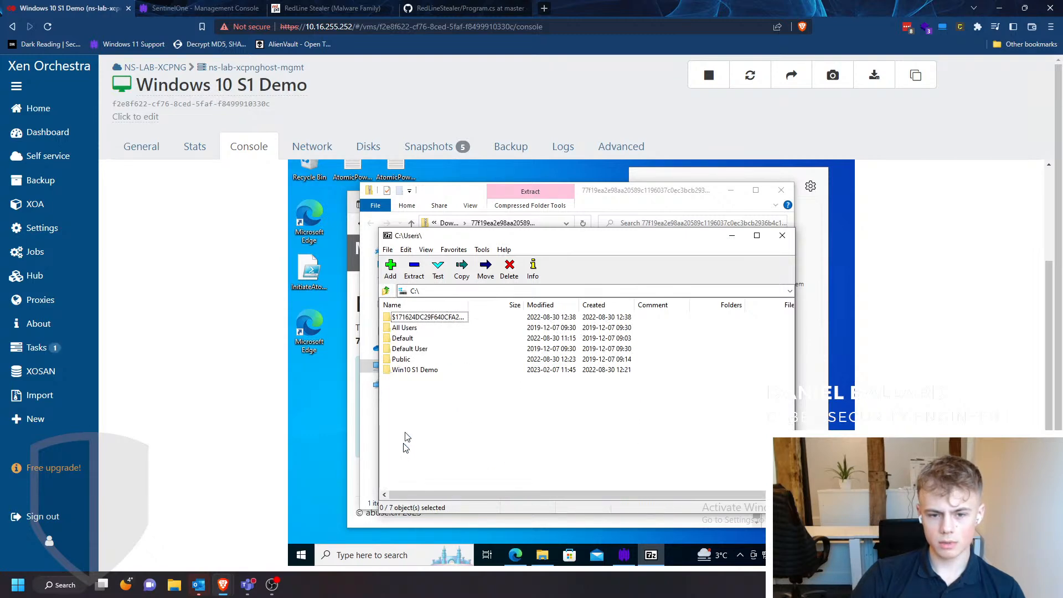
double_click(416, 370)
double_click(415, 390)
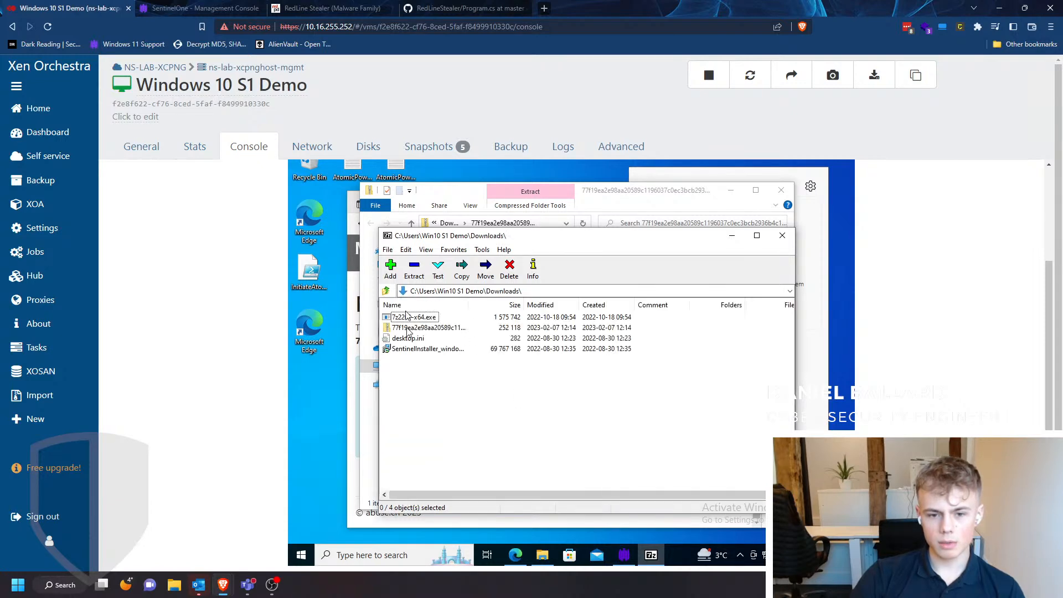
left_click(410, 327)
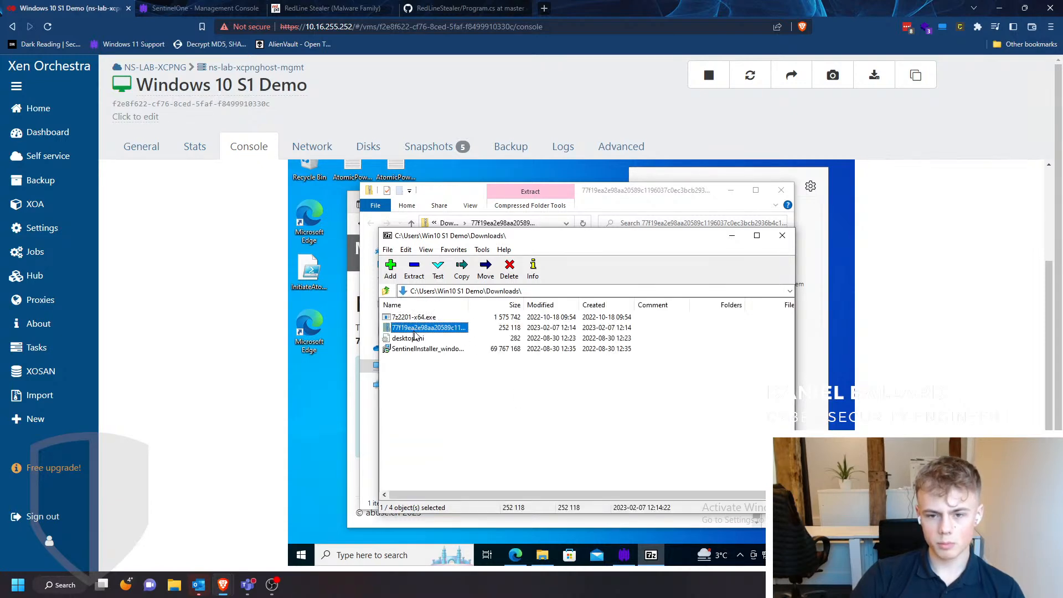
left_click(413, 331)
left_click(414, 330)
left_click(415, 347)
left_click(412, 325)
double_click(412, 328)
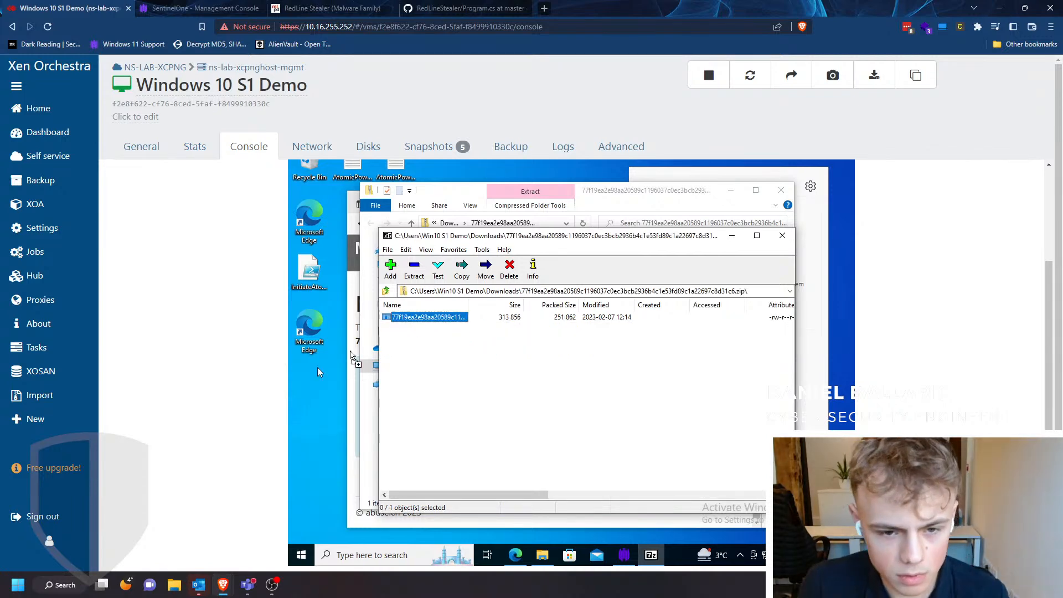
Step: Extract the malware sample from the open 7-Zip archive to the VM desktop, entering the archive password
mouse_move(300, 400)
left_mouse_down()
mouse_move(315, 402)
mouse_move(310, 387)
left_mouse_up()
type("infected")
key("Return")
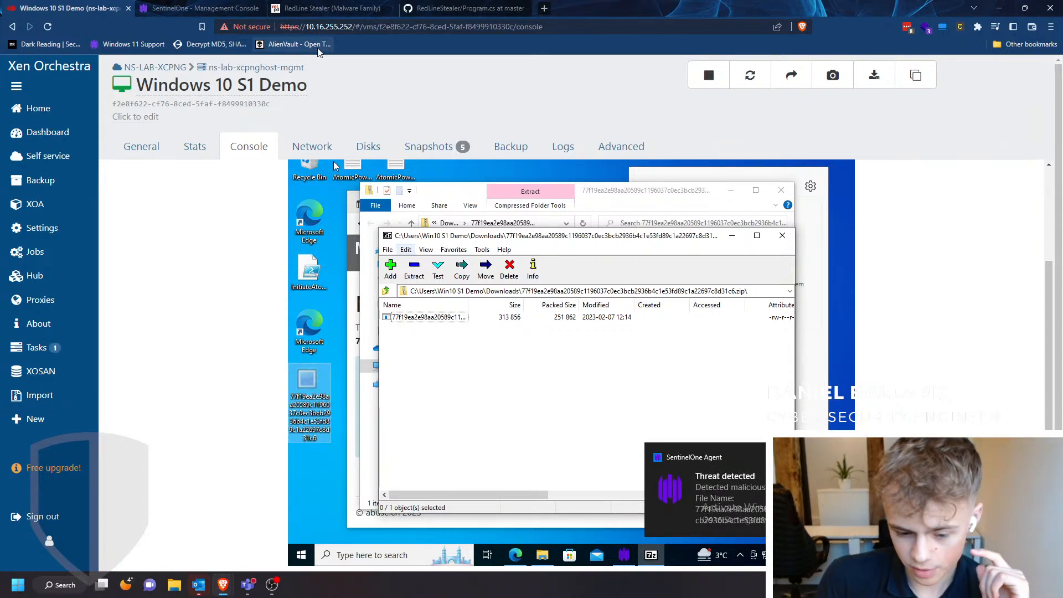
Step: In the SentinelOne console, open the WindowsOS group's incidents and expand the detected threat to review its details and indicators
left_click(177, 6)
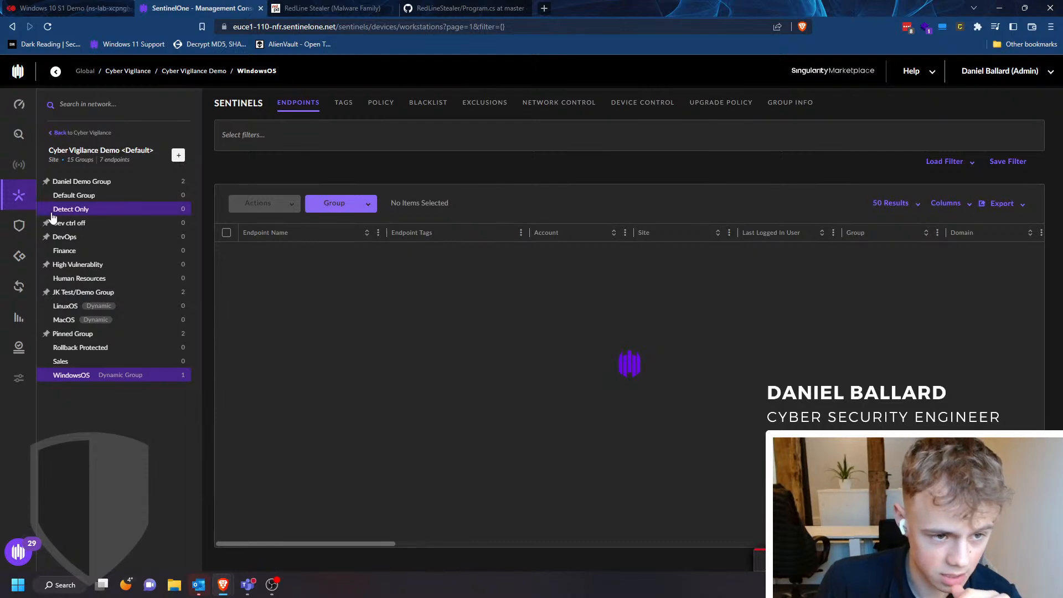
left_click(19, 235)
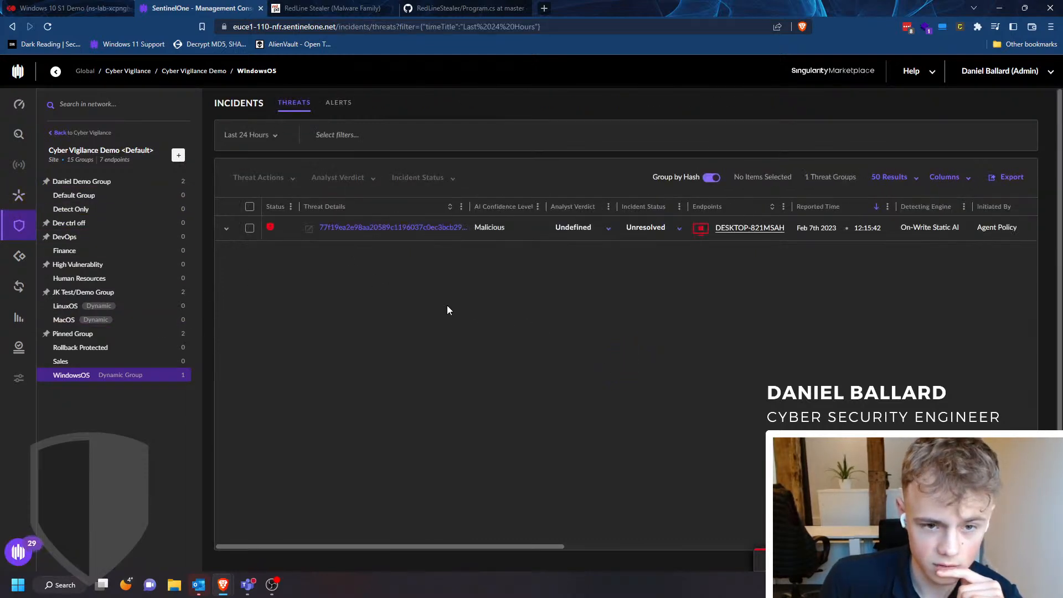
left_click(488, 238)
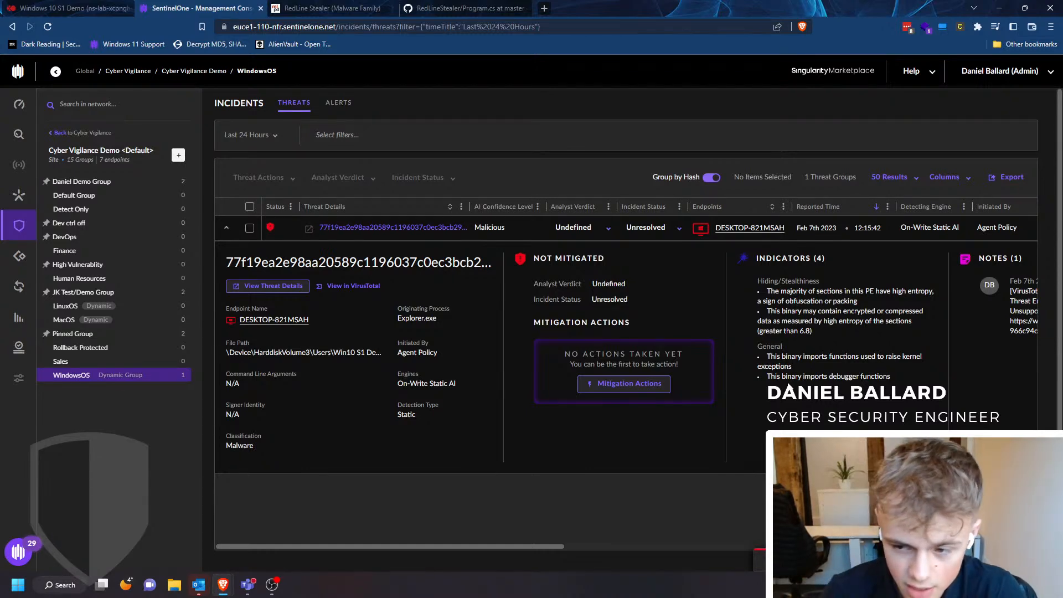
left_click_drag(490, 546, 357, 367)
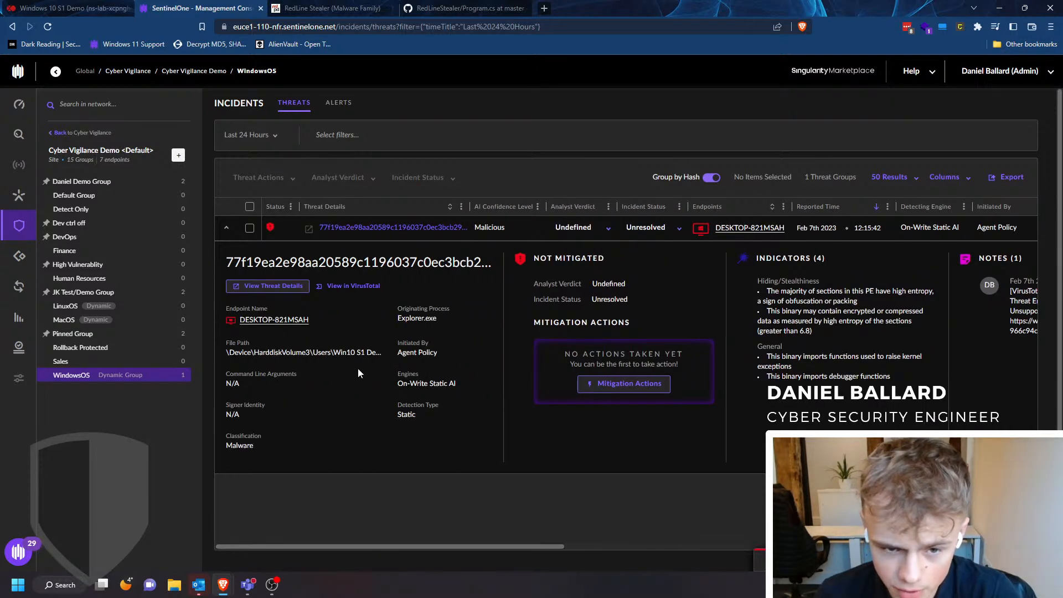
Step: View the threat in VirusTotal, read the vendor detections and community comments, and close the report
left_click(350, 285)
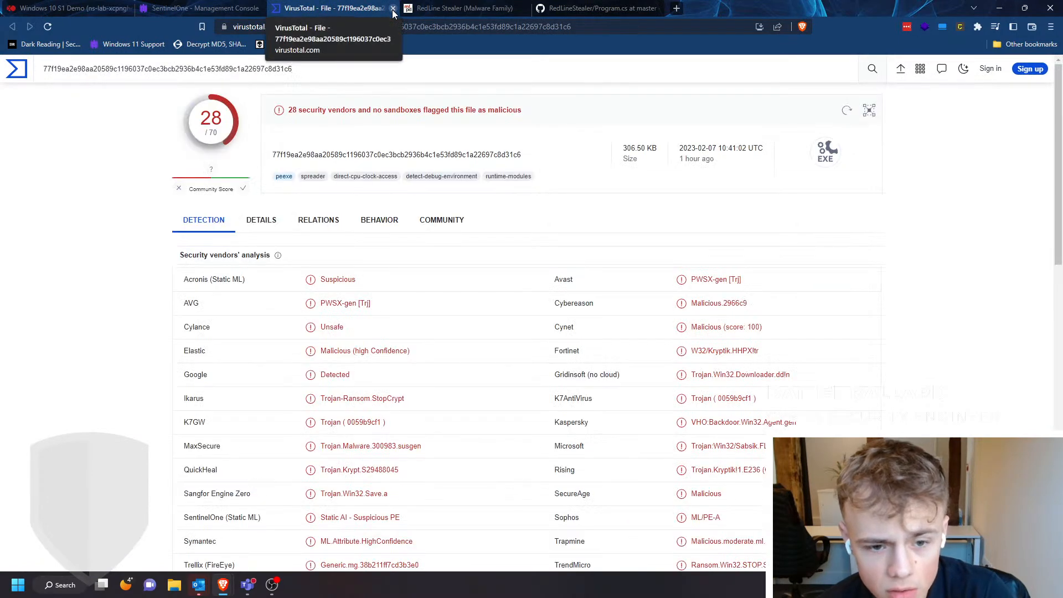
left_click(440, 221)
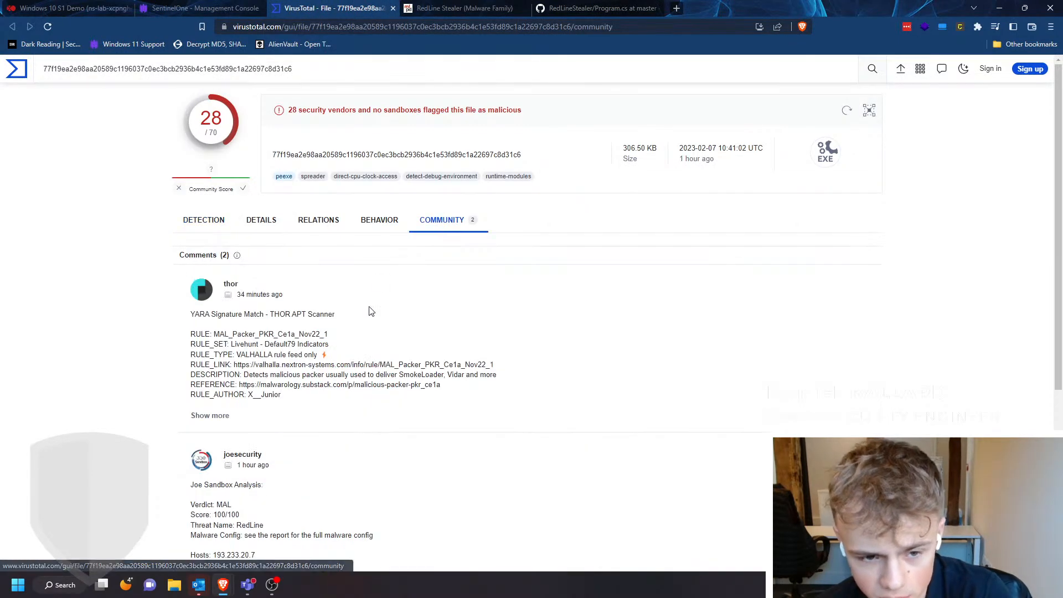
scroll(367, 308, "down", 5)
scroll(344, 322, "up", 5)
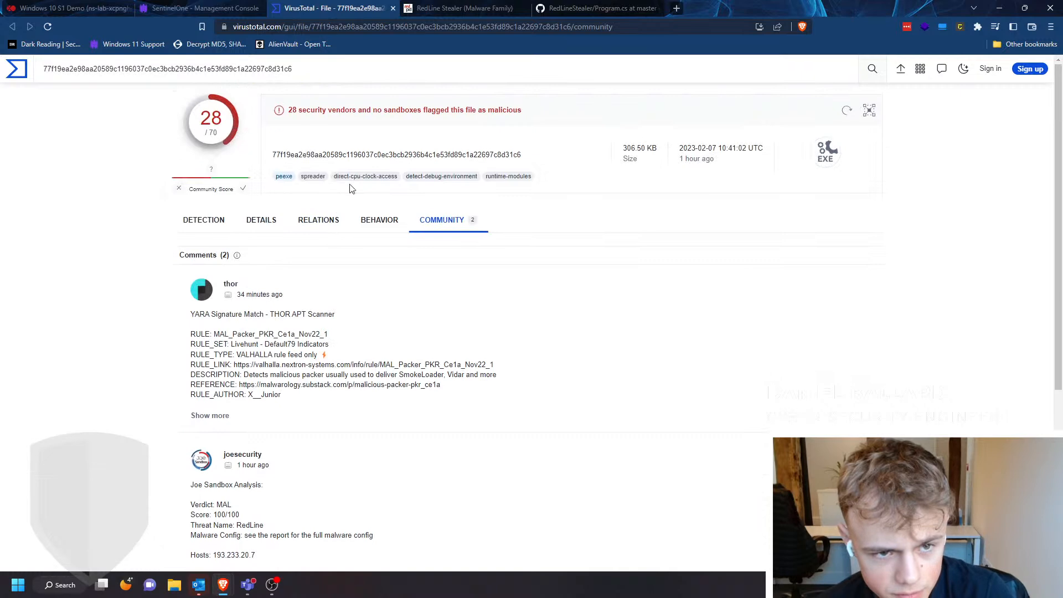
left_click(393, 8)
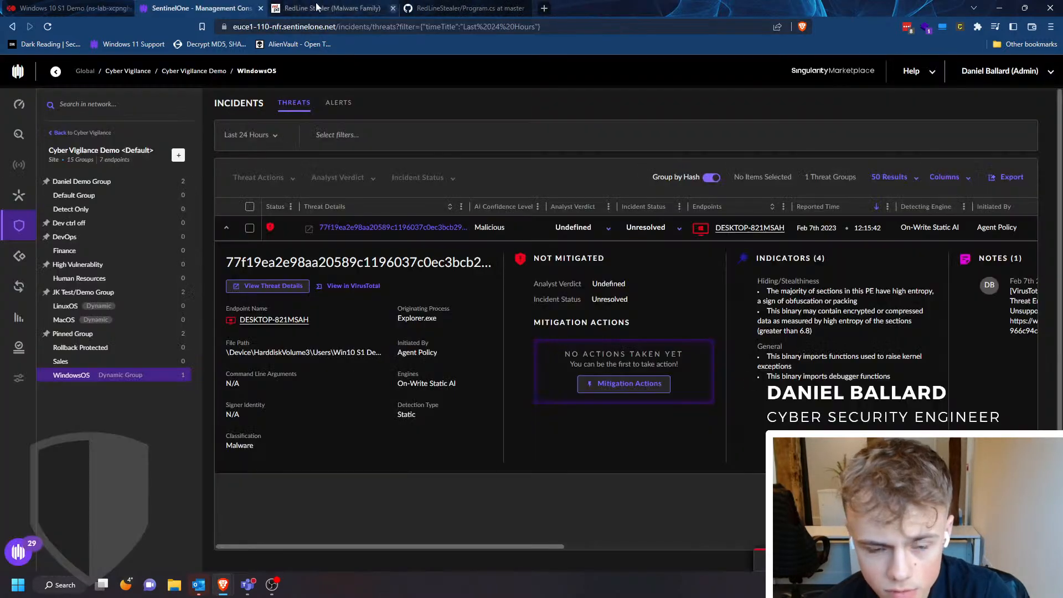
Step: Open the full threat details of the SentinelOne detection and review its overview, file and endpoint information
left_click(113, 8)
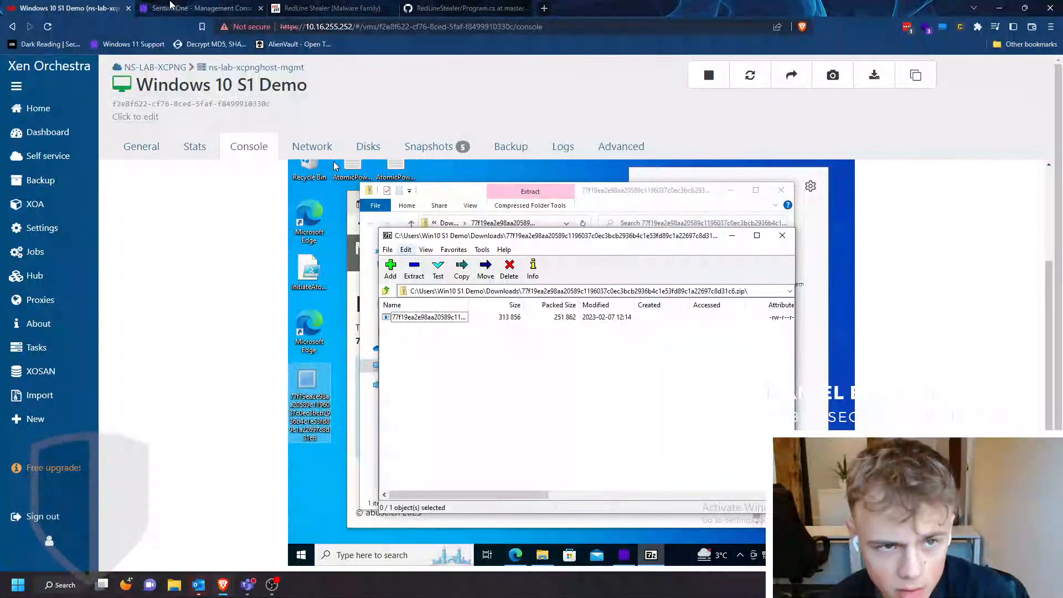
left_click(189, 9)
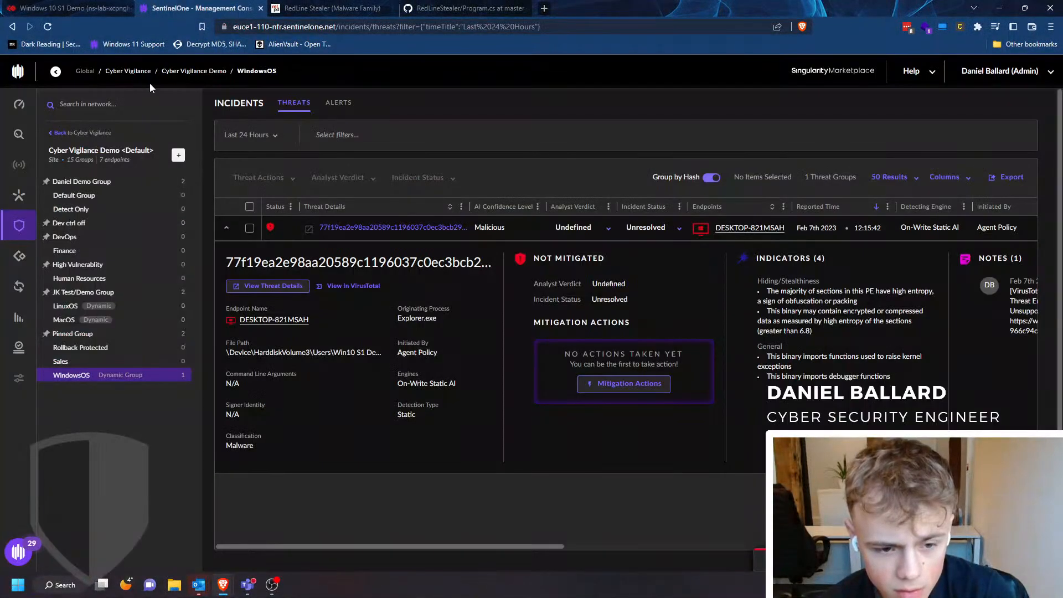
left_click(302, 288)
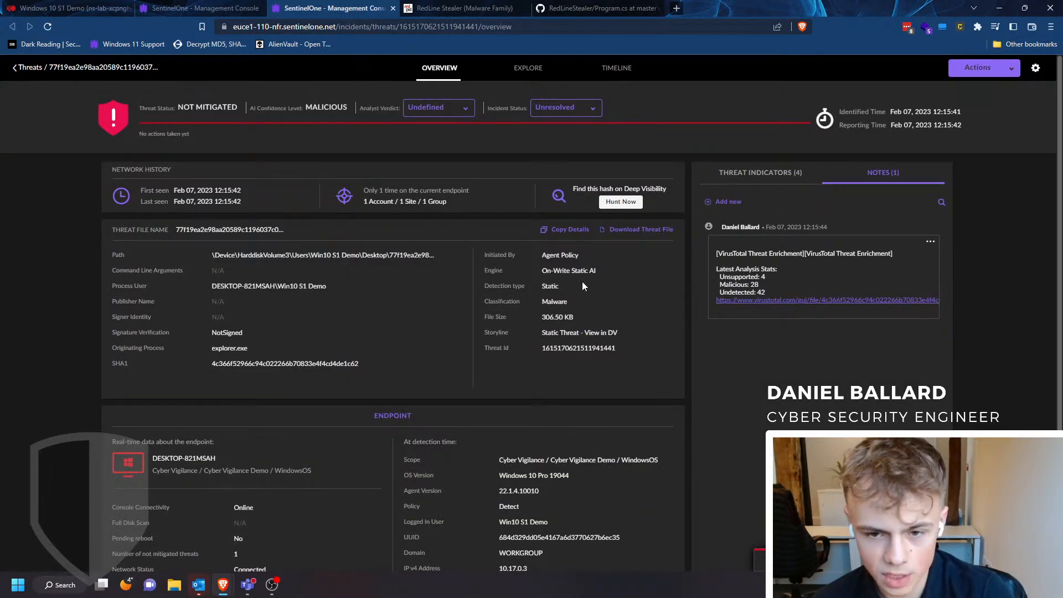
scroll(448, 307, "down", 2)
right_click(448, 308)
scroll(385, 334, "up", 2)
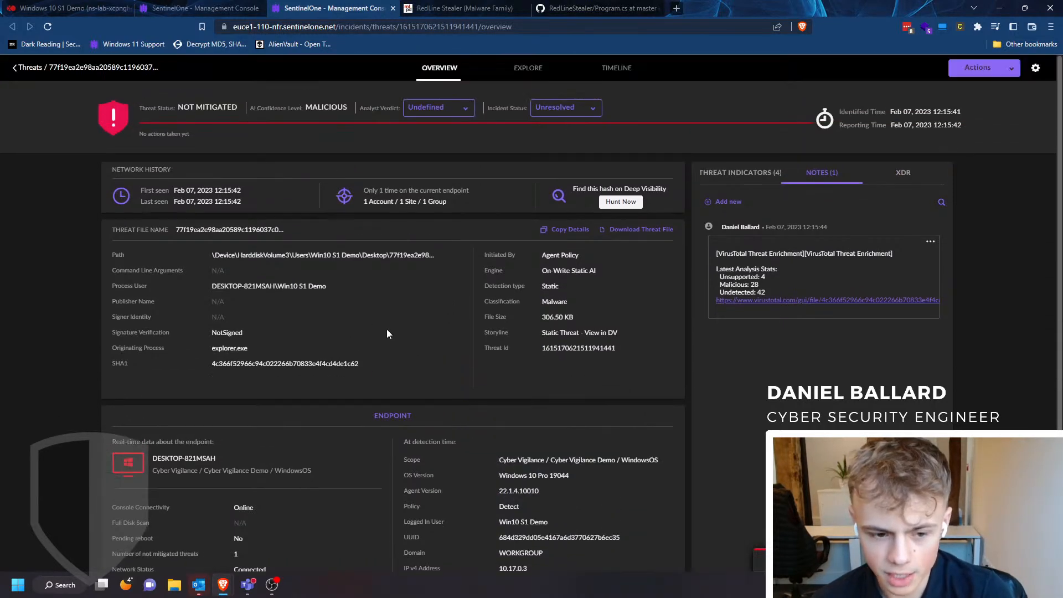
Step: Switch back to the Windows 10 S1 Demo VM, check its network configuration and return to its console
key("ctrl+shift+Tab")
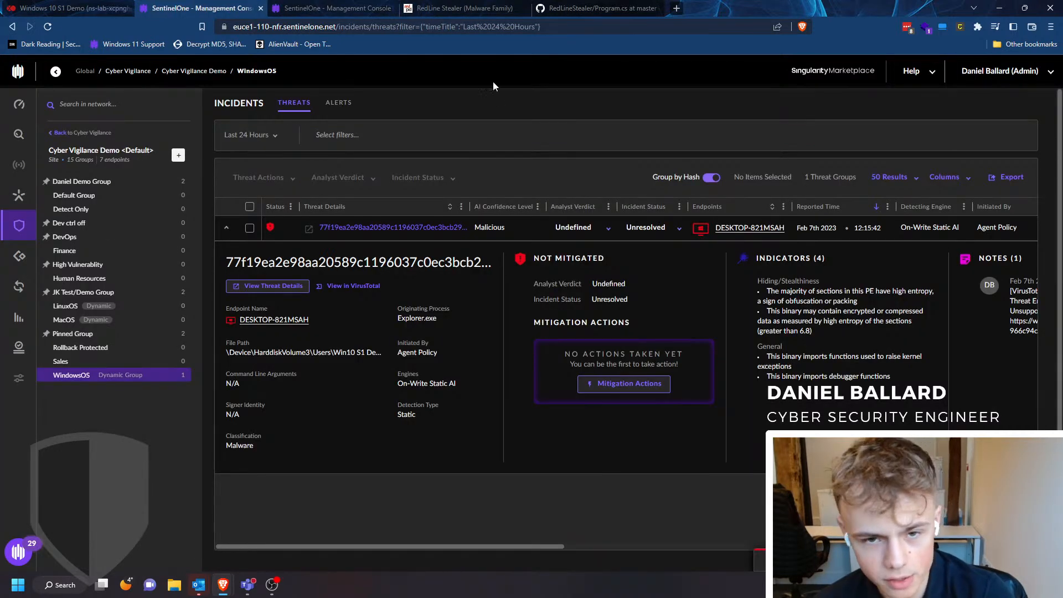
key("ctrl+shift+Tab")
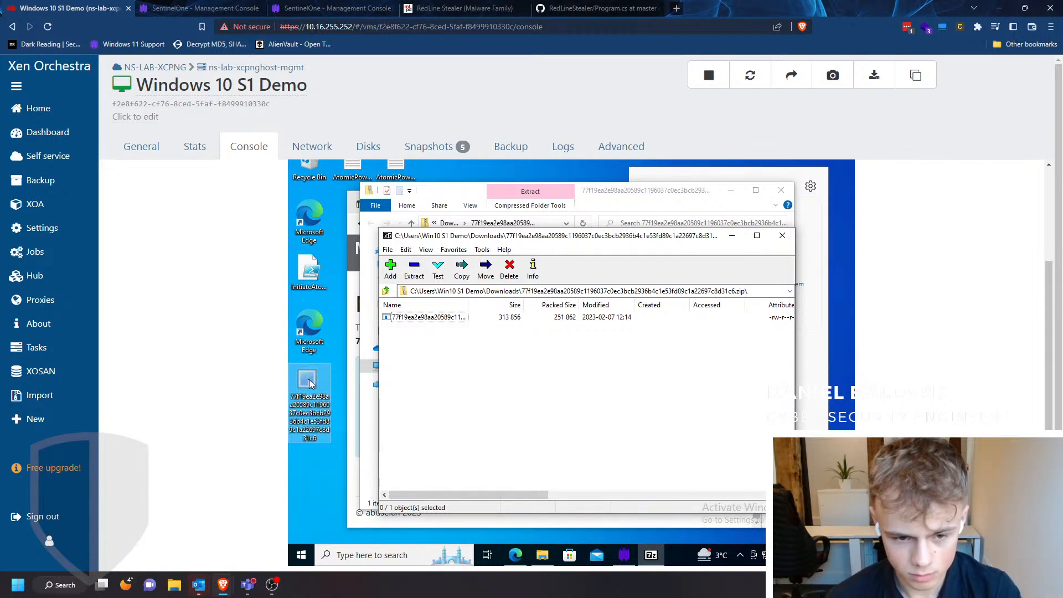
left_click(309, 148)
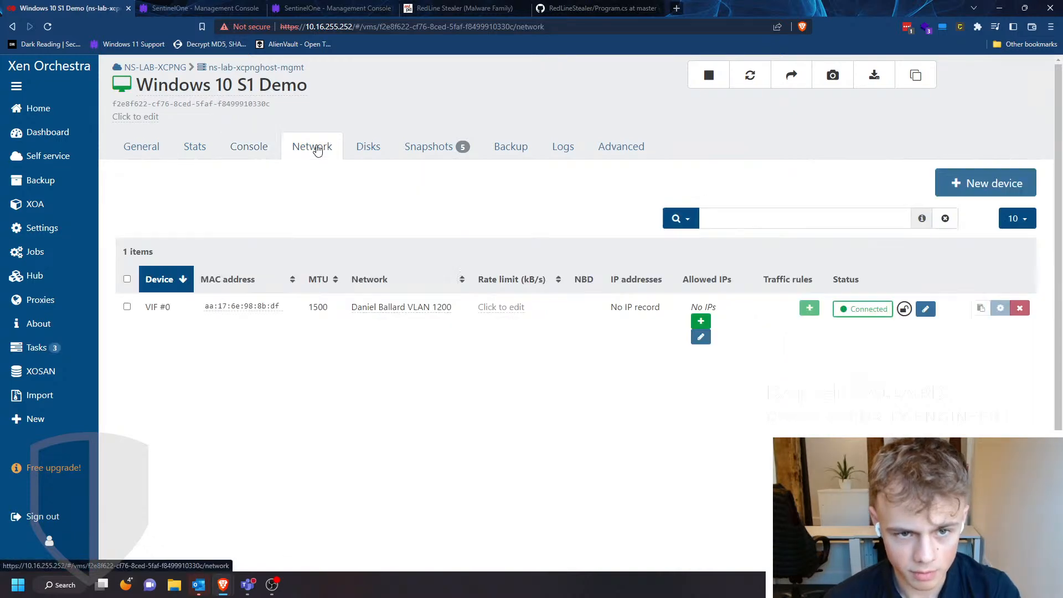
left_click(268, 149)
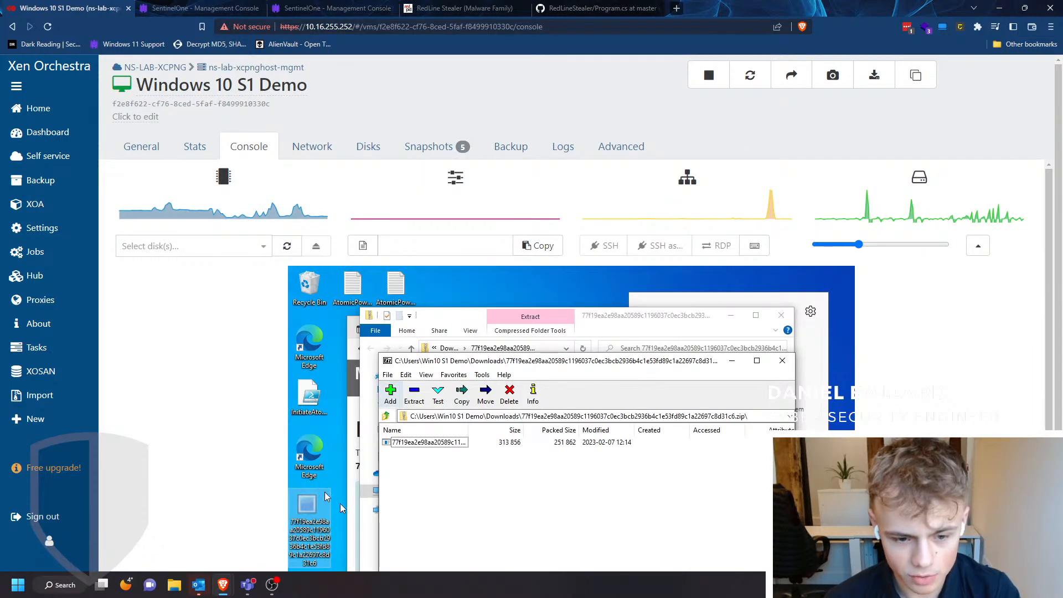
scroll(349, 528, "down", 2)
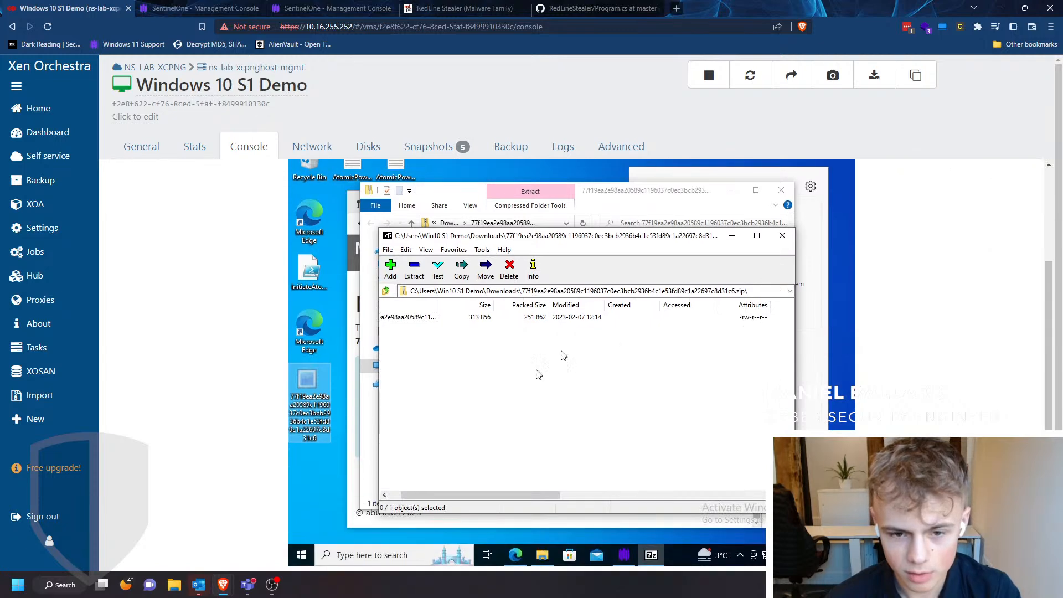
Step: Close 7-Zip and run the extracted malware sample from the VM desktop
left_click(781, 235)
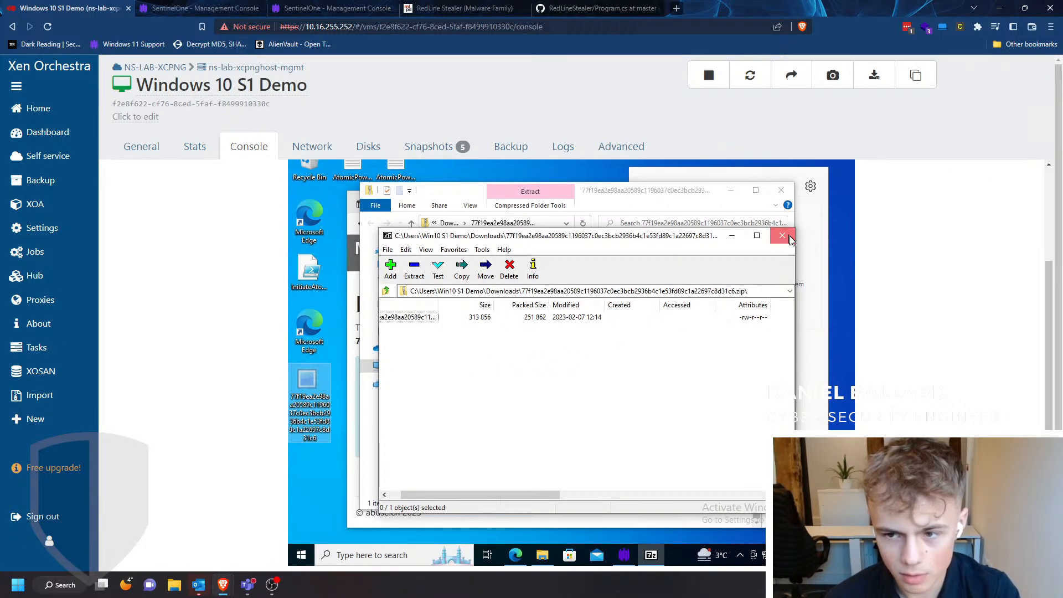
left_click(308, 379)
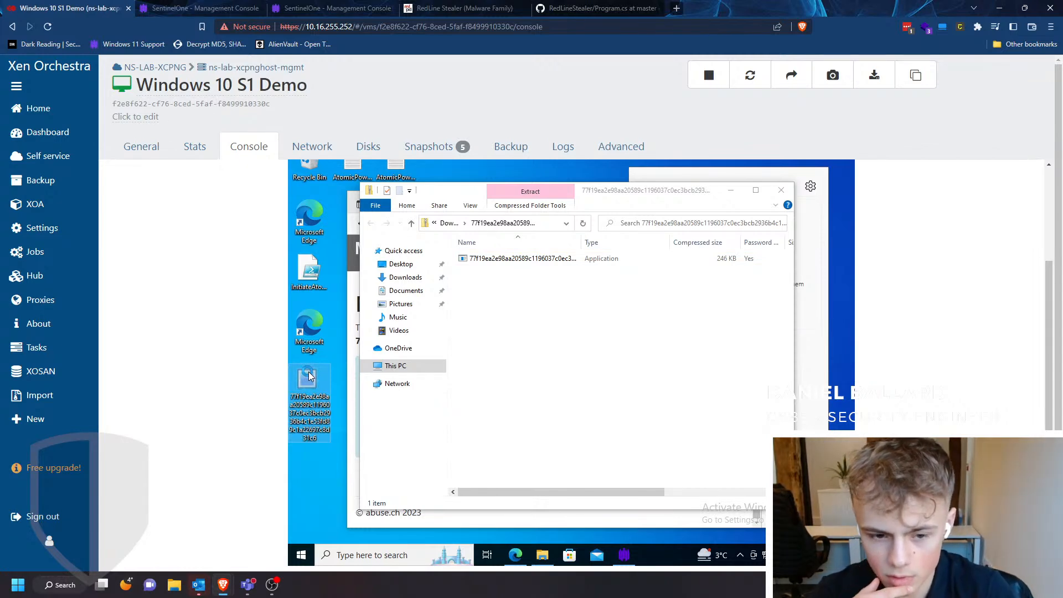
right_click(309, 377)
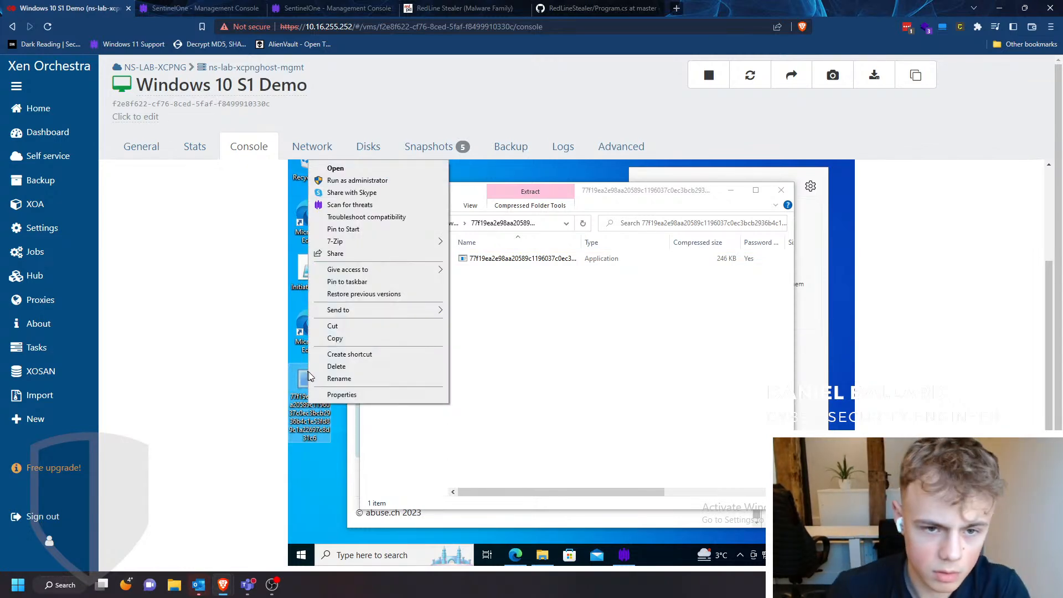
left_click(382, 170)
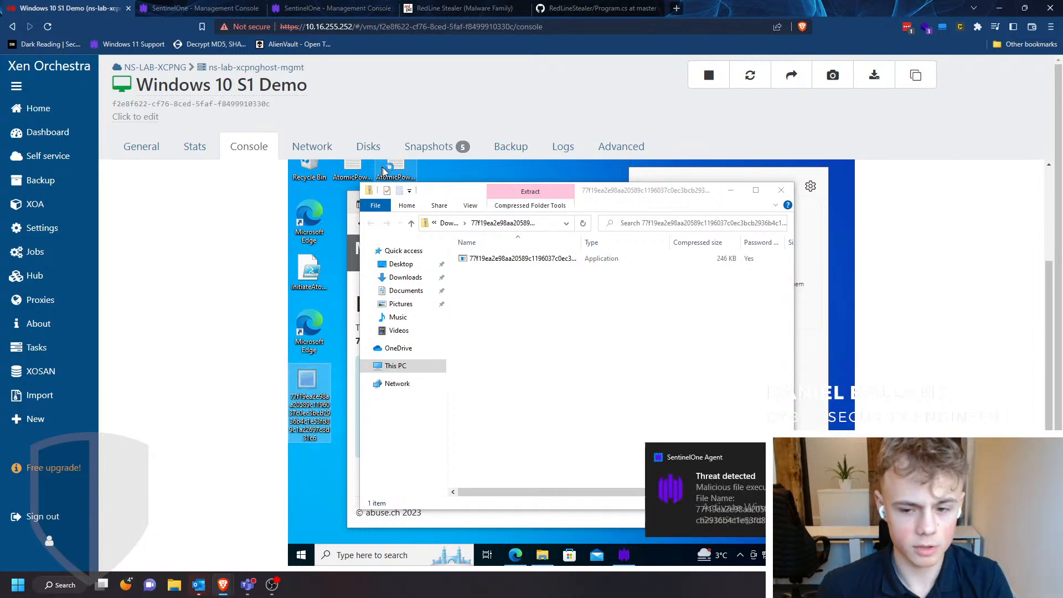
Step: In the SentinelOne threats list, turn off Group by Hash and expand both detections of the sample
left_click(211, 8)
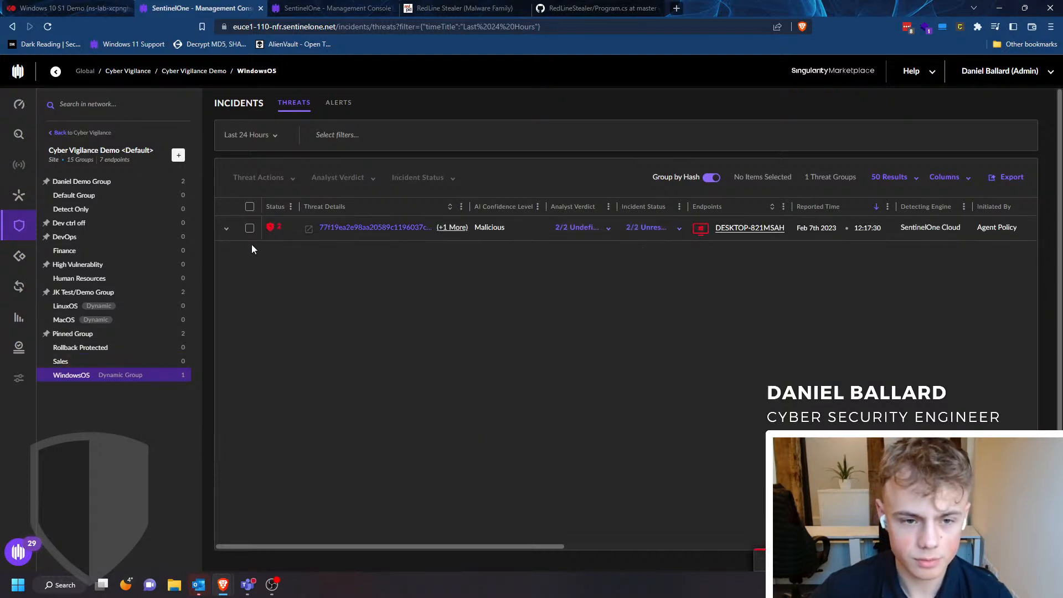
left_click(227, 229)
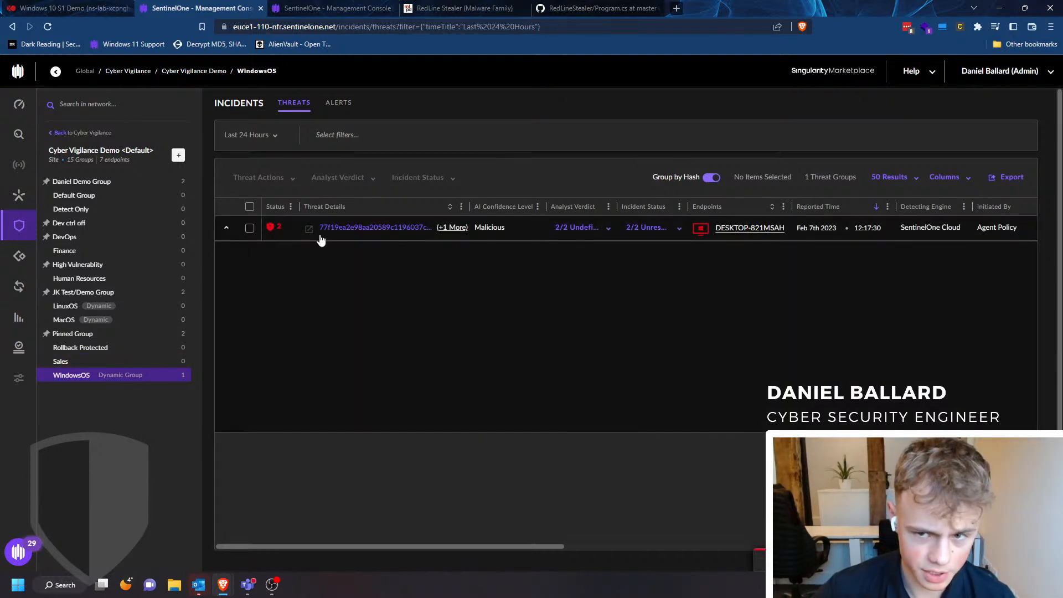
left_click(715, 179)
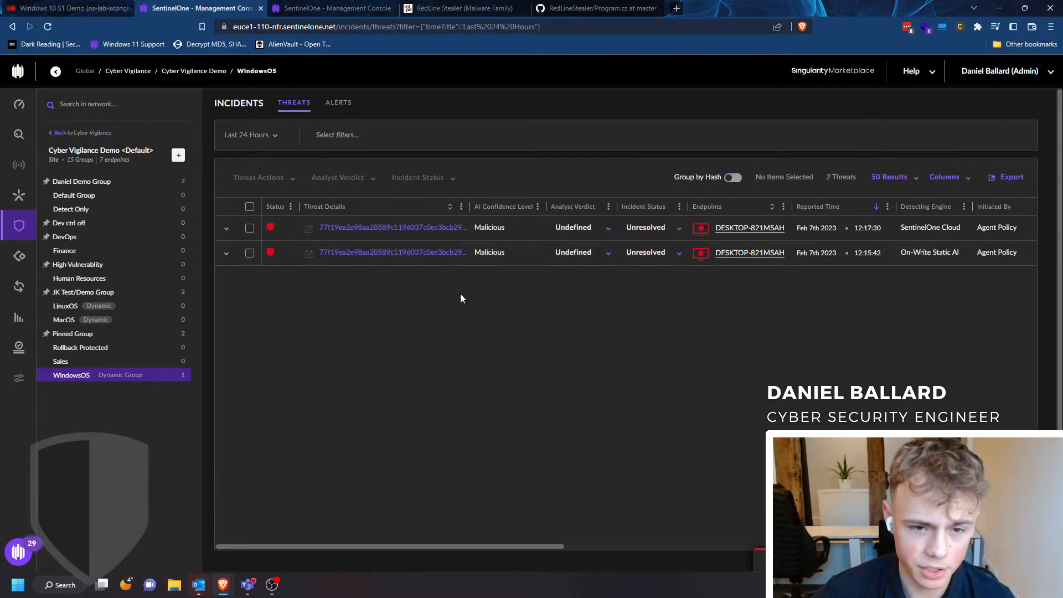
left_click(515, 232)
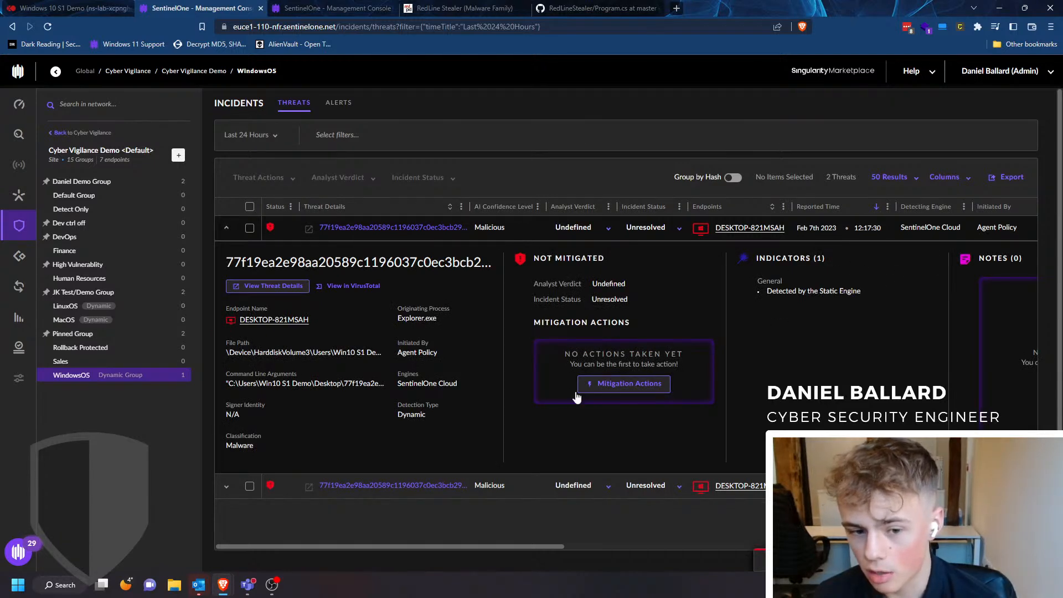
left_click(519, 493)
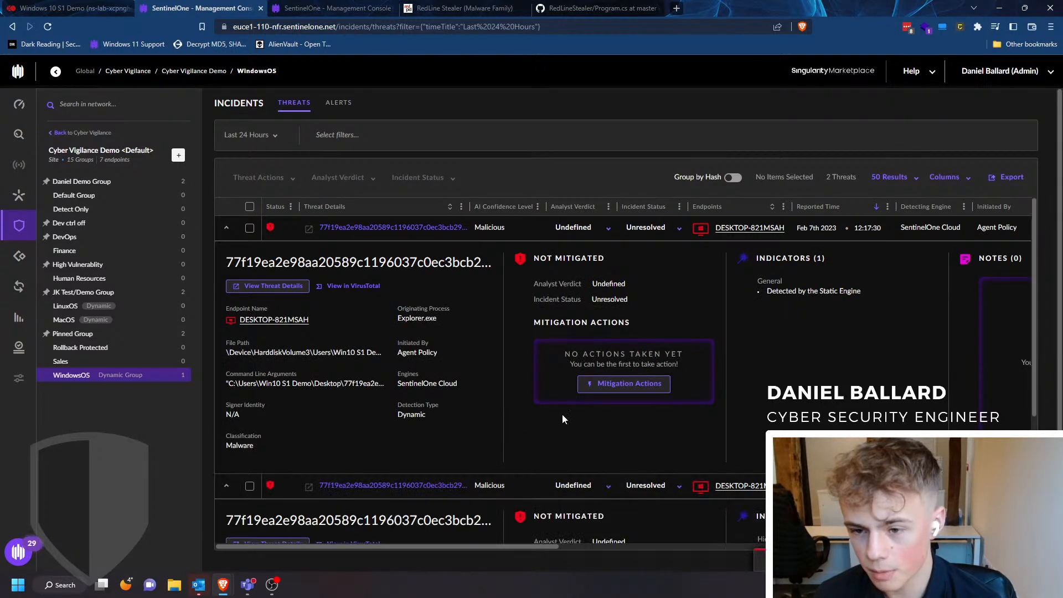
Step: Compare the two detections' engines, detection types and indicators, and open the threat details of the 12:17:30 detection
scroll(526, 360, "down", 3)
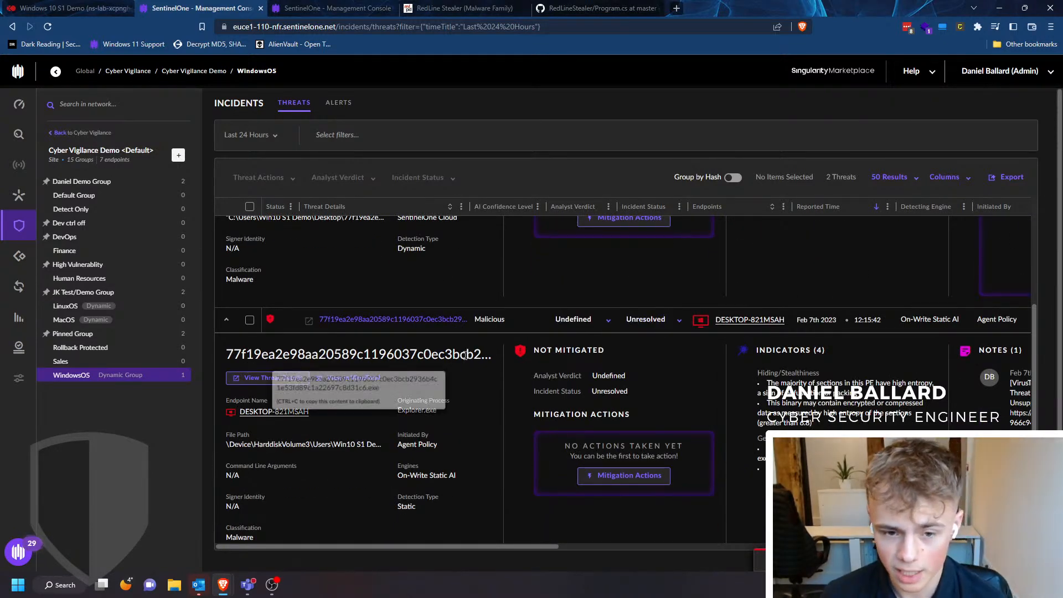
scroll(499, 388, "up", 3)
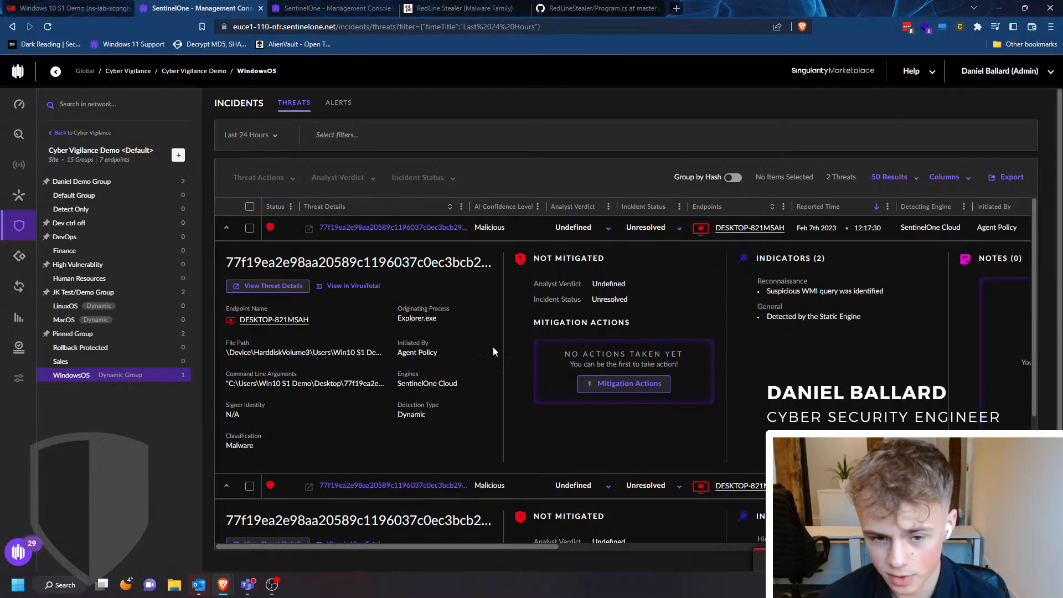
left_click_drag(458, 383, 406, 386)
left_click(402, 377)
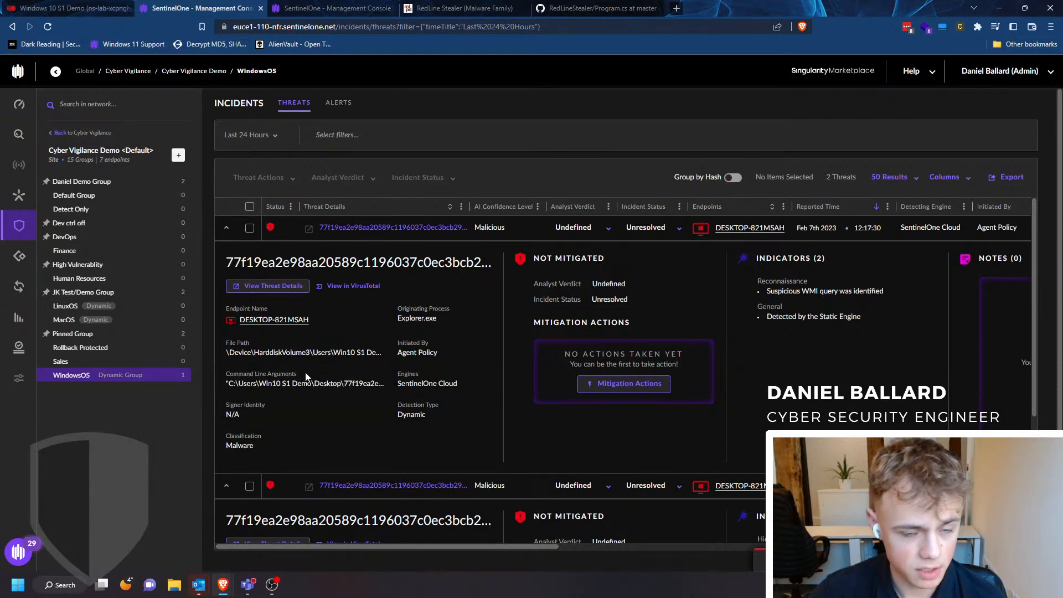
scroll(481, 387, "down", 3)
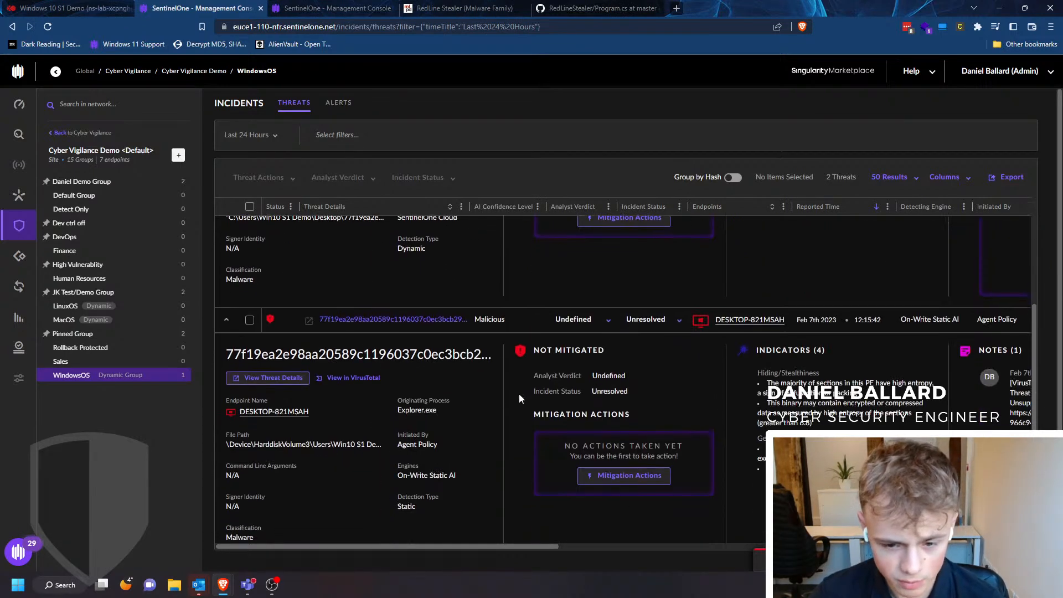
scroll(504, 394, "up", 3)
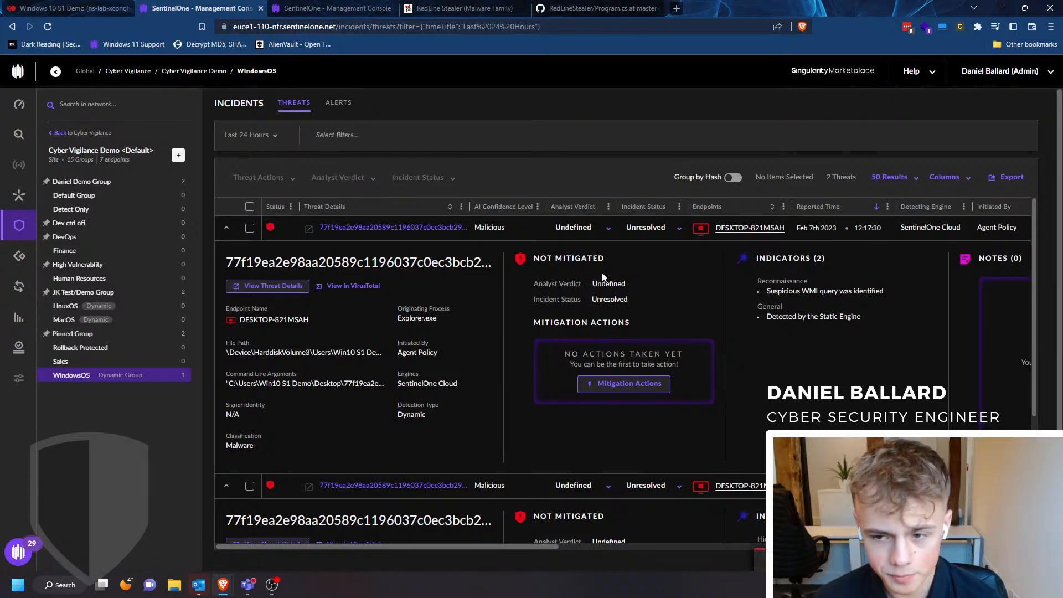
left_click_drag(774, 291, 891, 294)
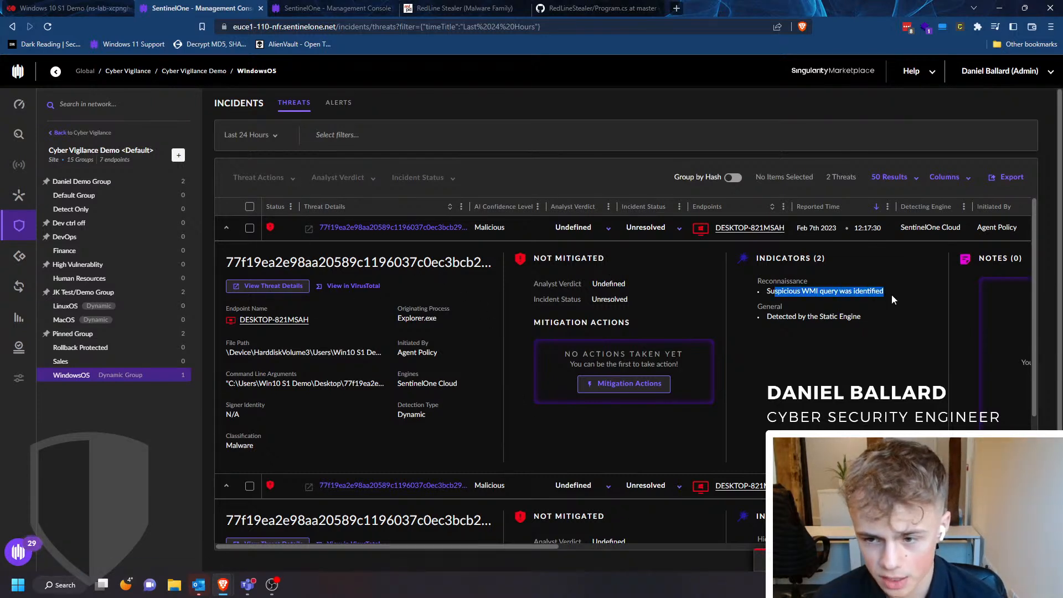
left_click(876, 316)
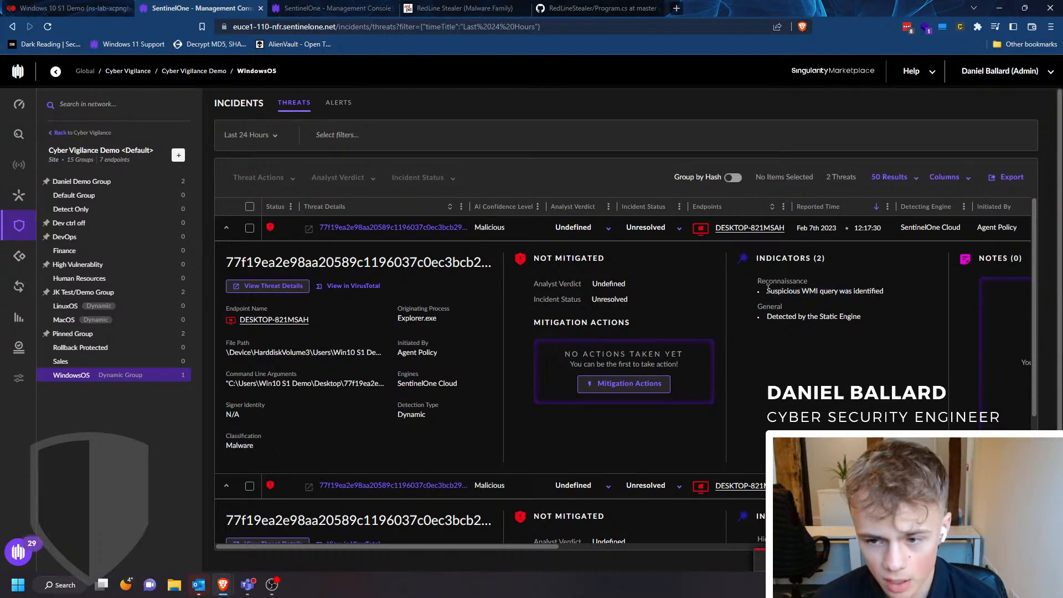
left_click(289, 286)
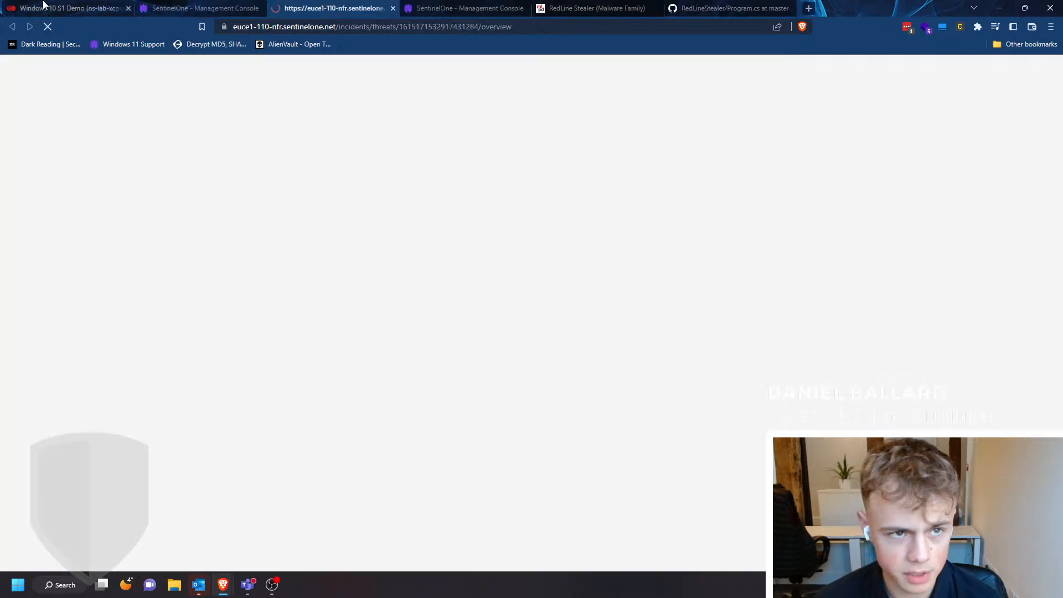
Step: Switch back to the console of the Windows 10 S1 Demo VM
key("ctrl+1")
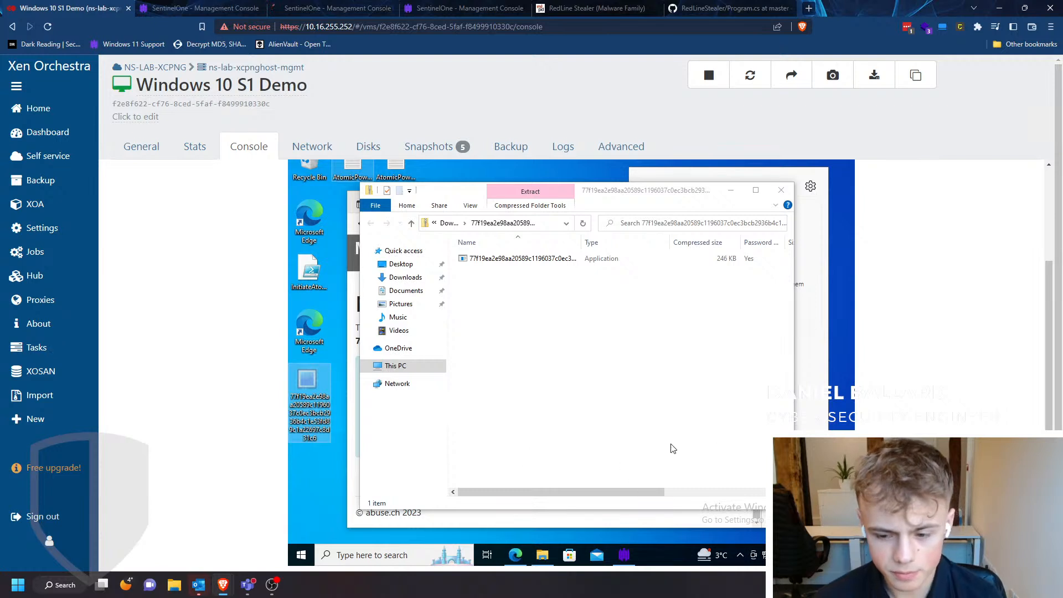
right_click(845, 410)
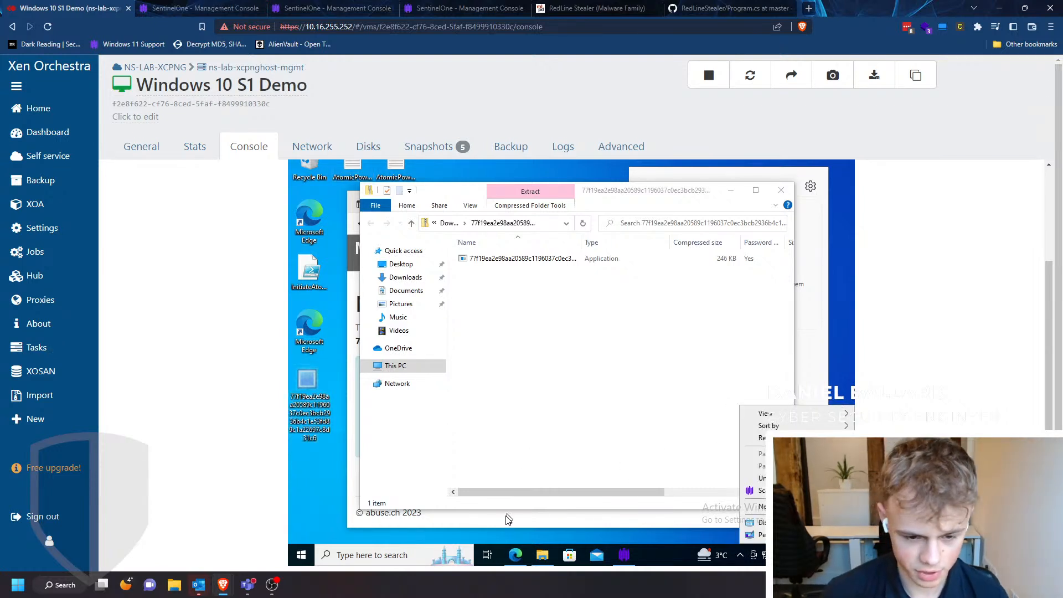
left_click(361, 559)
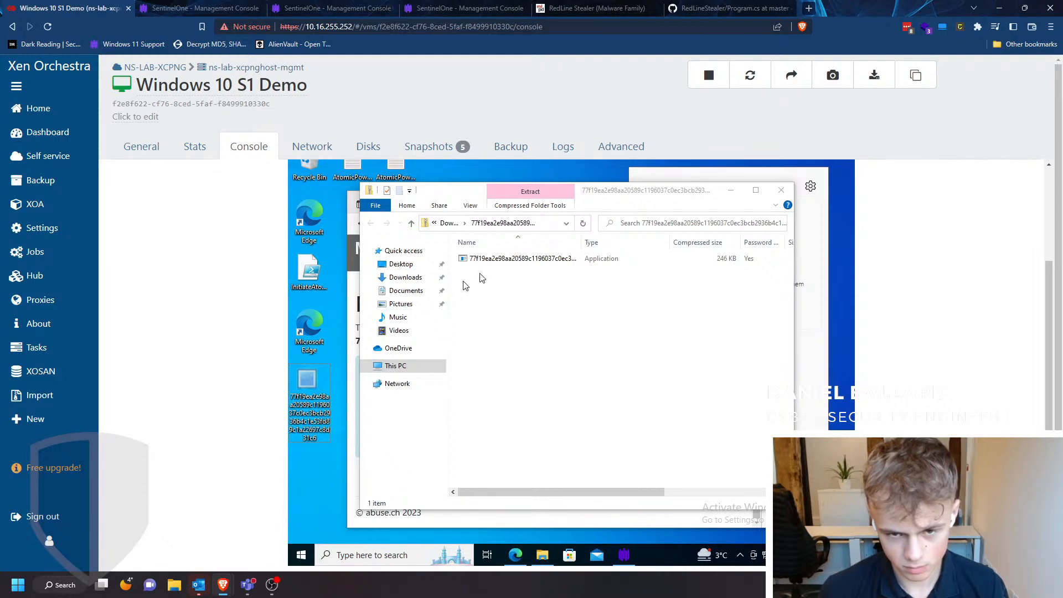
right_click(331, 462)
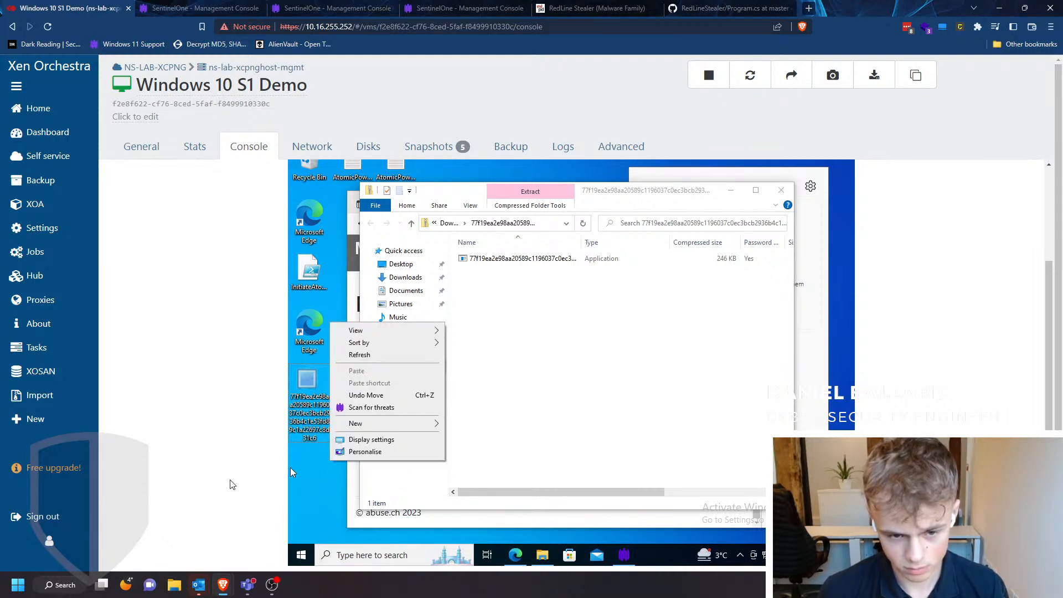
right_click(335, 484)
right_click(335, 515)
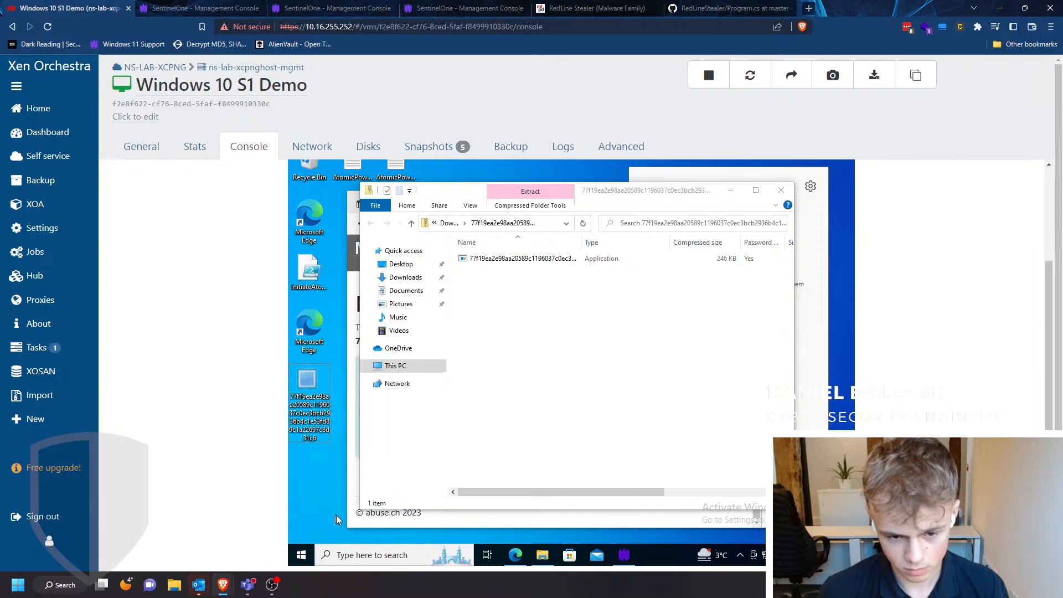
right_click(331, 513)
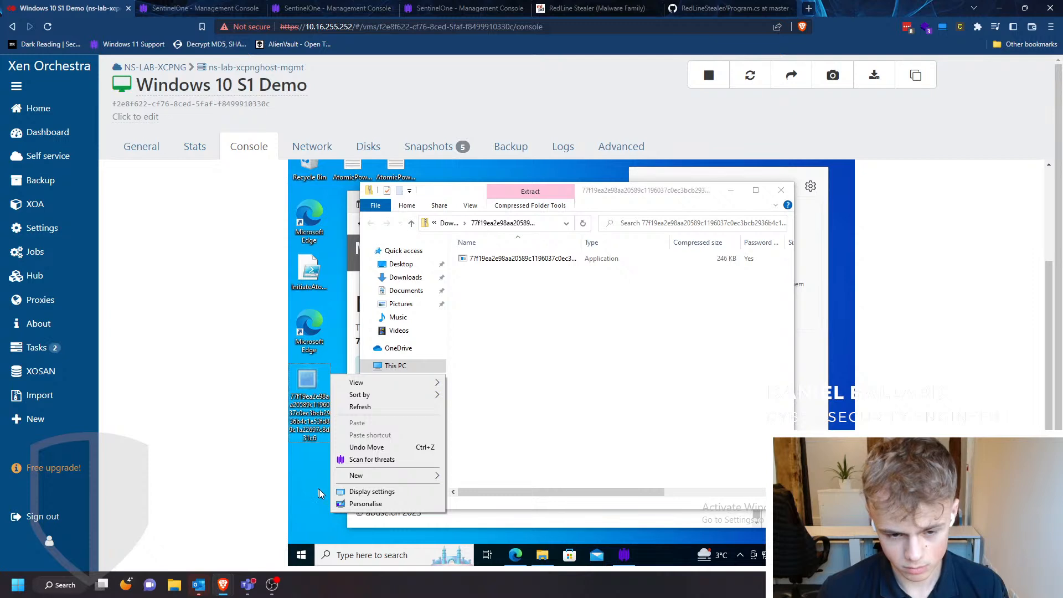
right_click(319, 489)
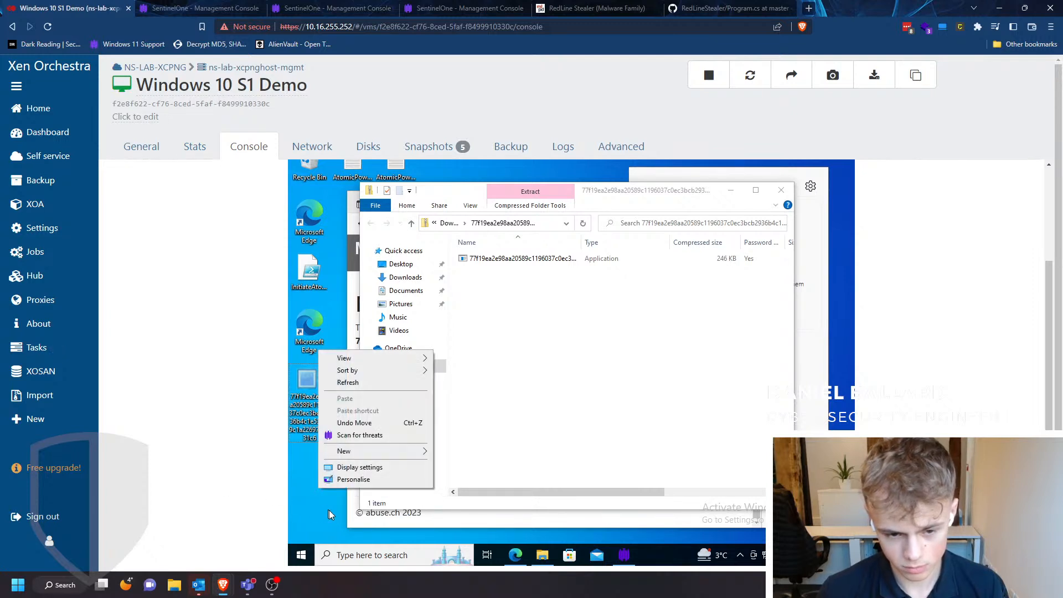
Step: Search for "task" in the VM's Windows search and open Task Manager
left_click(416, 554)
type("task")
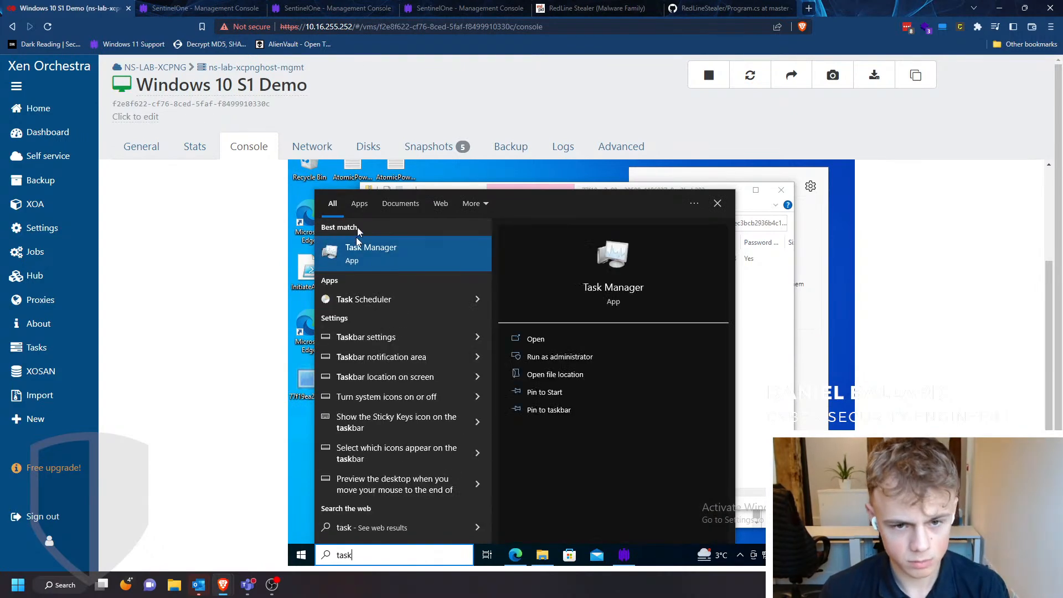
left_click(360, 246)
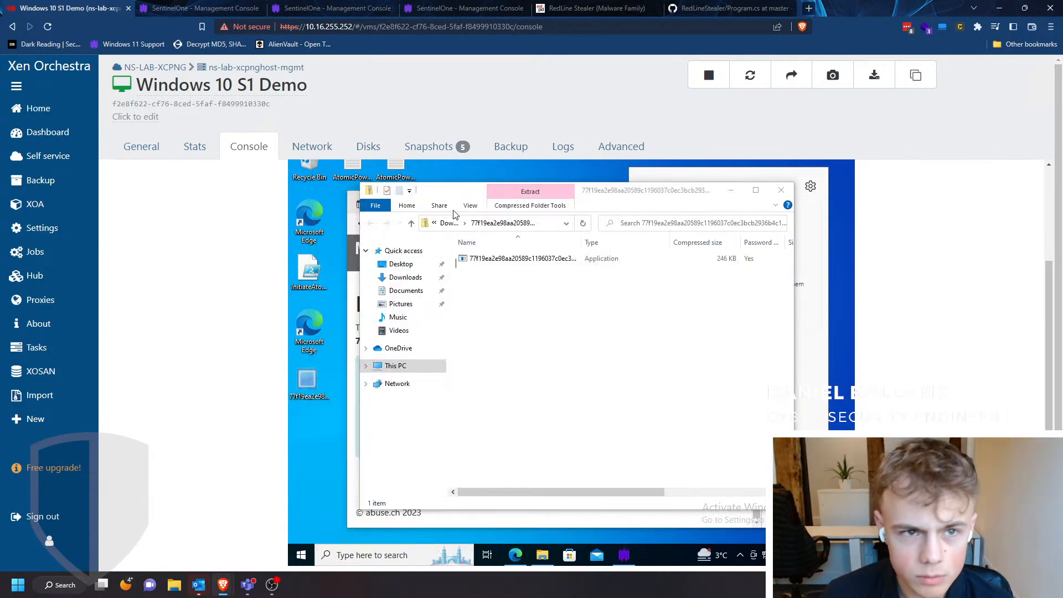
Step: Return to the SentinelOne threat details of the 12:17:30 detection and view its threat indicators with their MITRE techniques
left_click(215, 6)
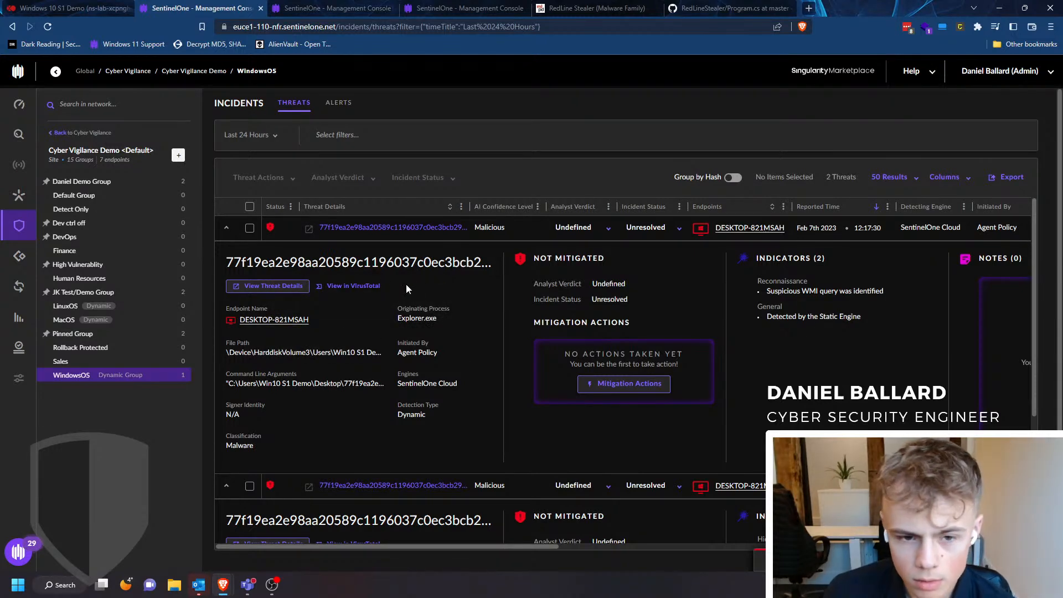
key("ctrl+Tab")
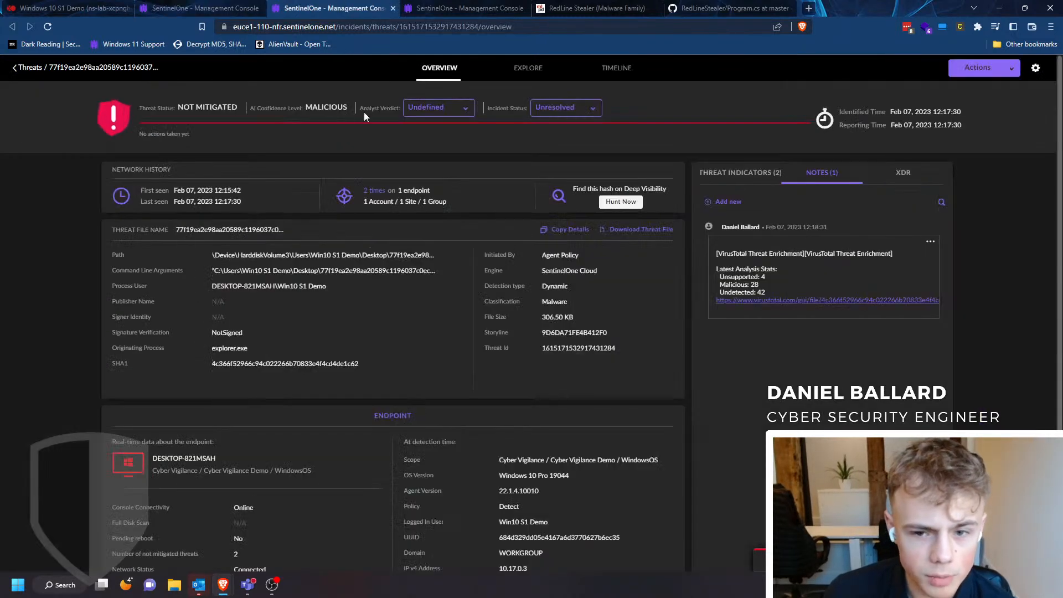
left_click(753, 178)
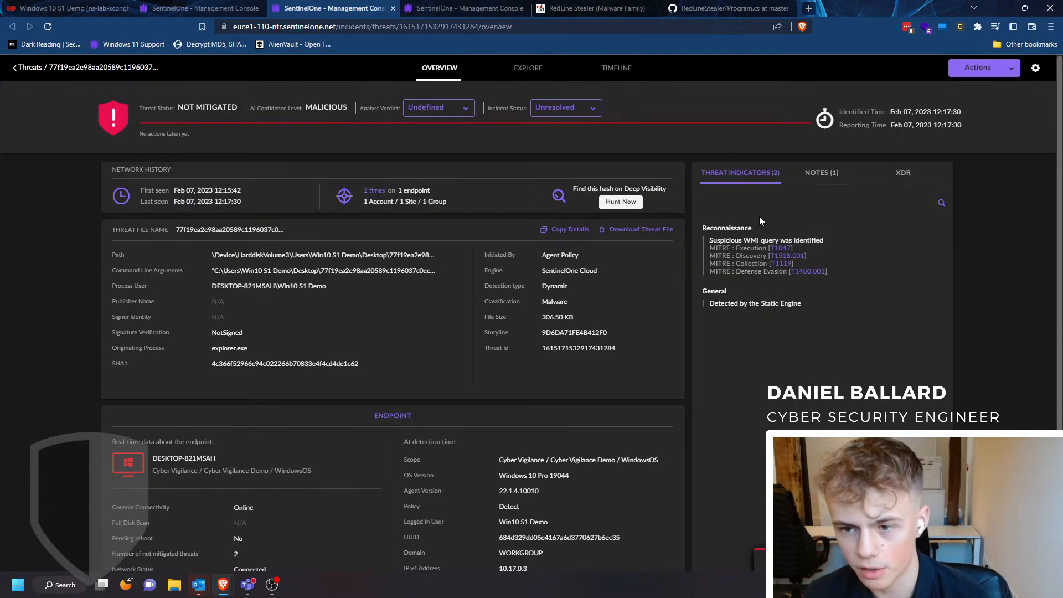
Step: Explore the threat's process tree and inspect the WerFault.exe child process, including its command line
left_click(531, 77)
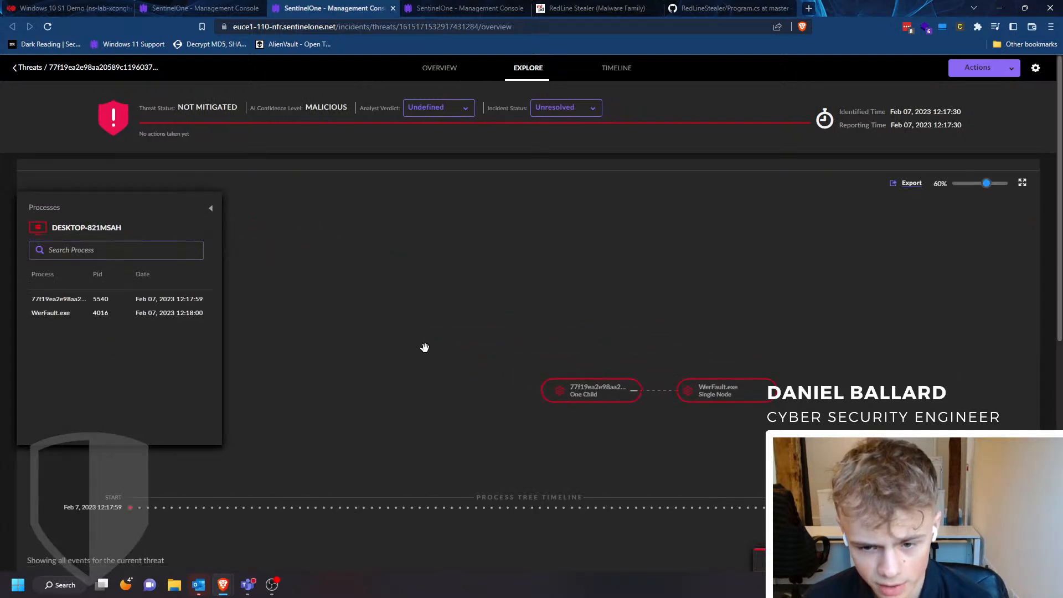
left_click(663, 363)
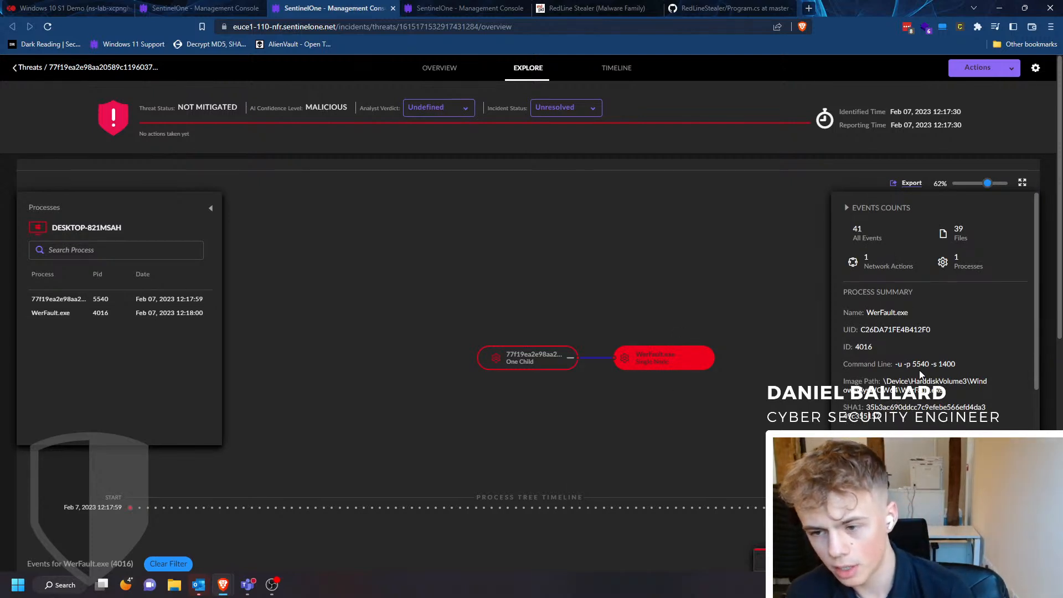
left_click_drag(914, 386, 897, 366)
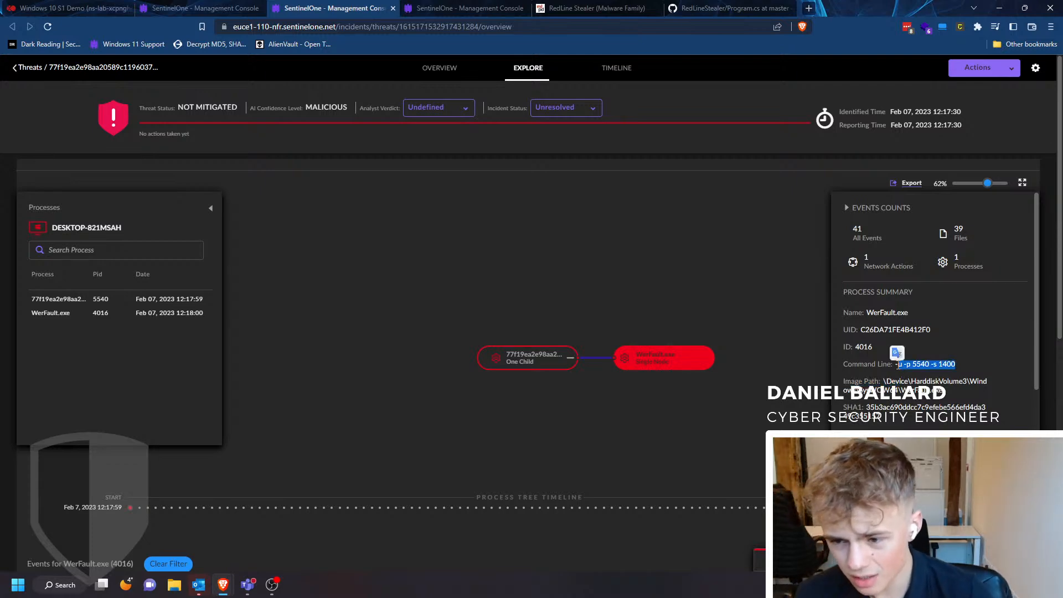
Step: Filter the WerFault.exe events to network actions and check the destination IP of the connection
left_click(633, 529)
scroll(632, 528, "down", 5)
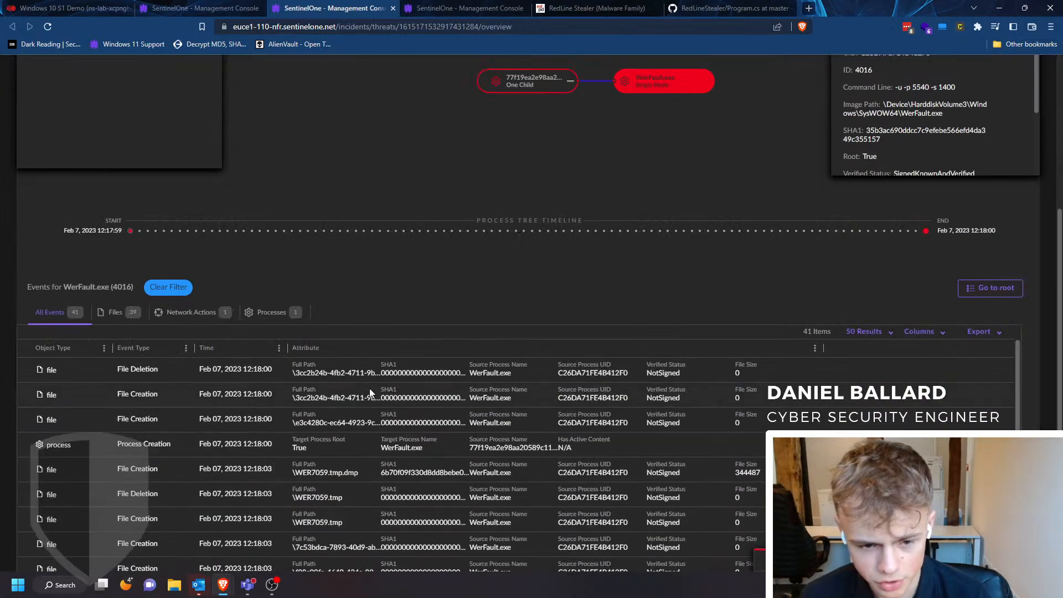
left_click(187, 313)
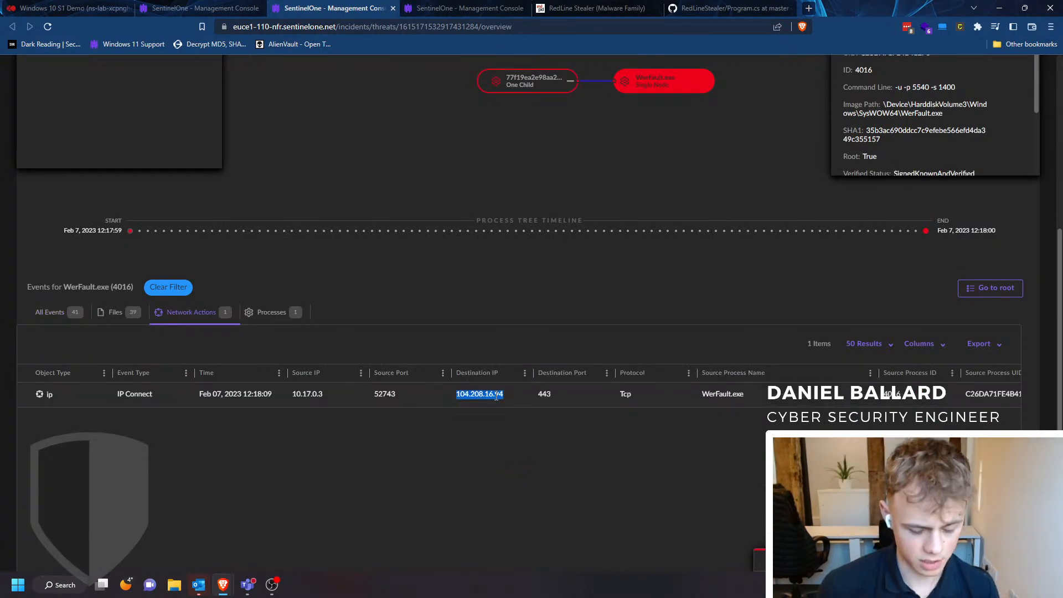
Step: Search the web for "whois" in a new browser tab and open the who.is site
left_click(808, 8)
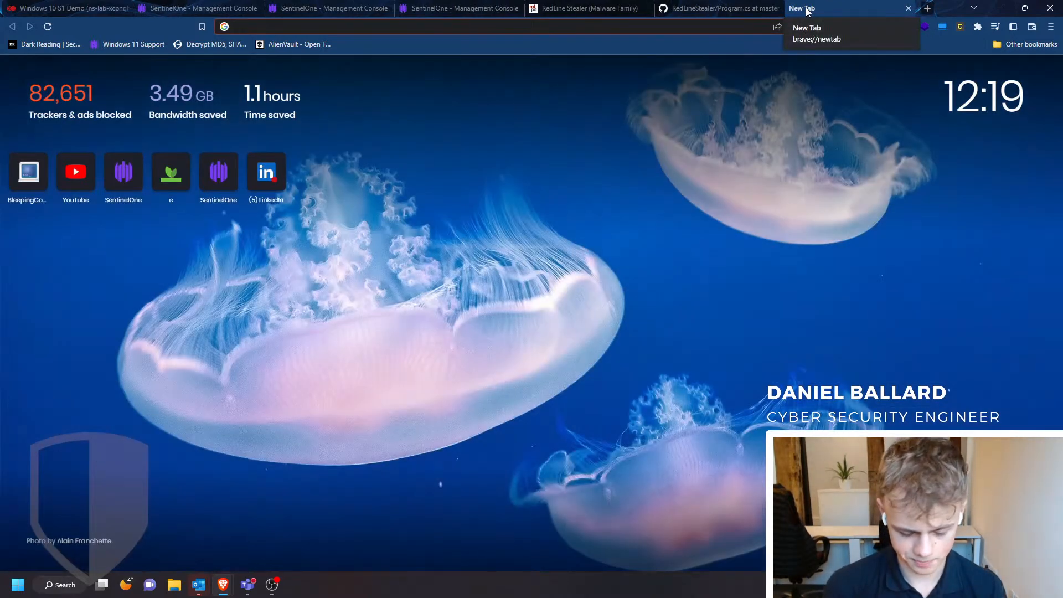
type("whois")
key("Return")
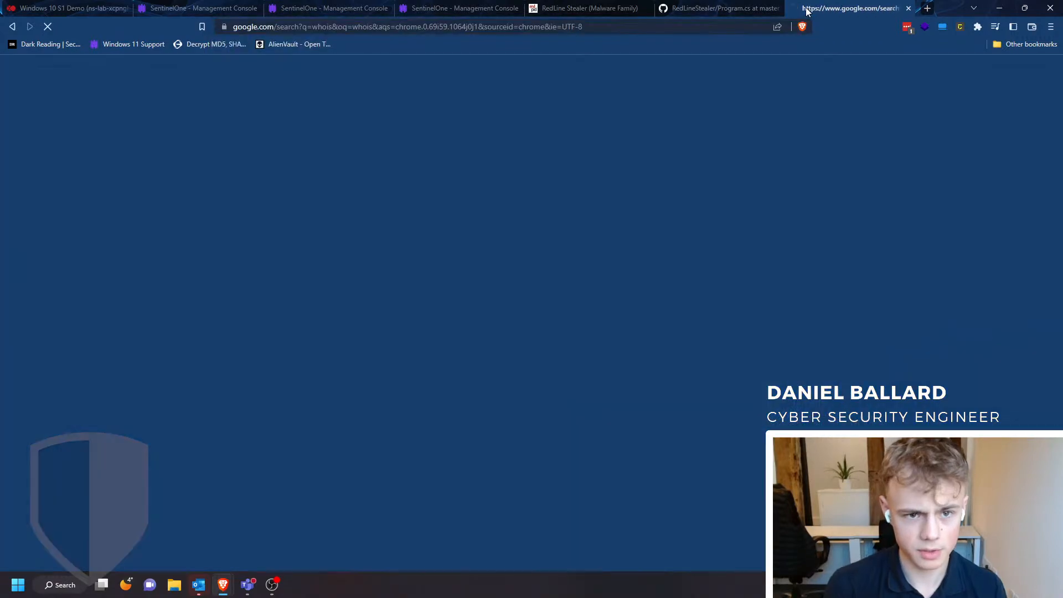
left_click(321, 175)
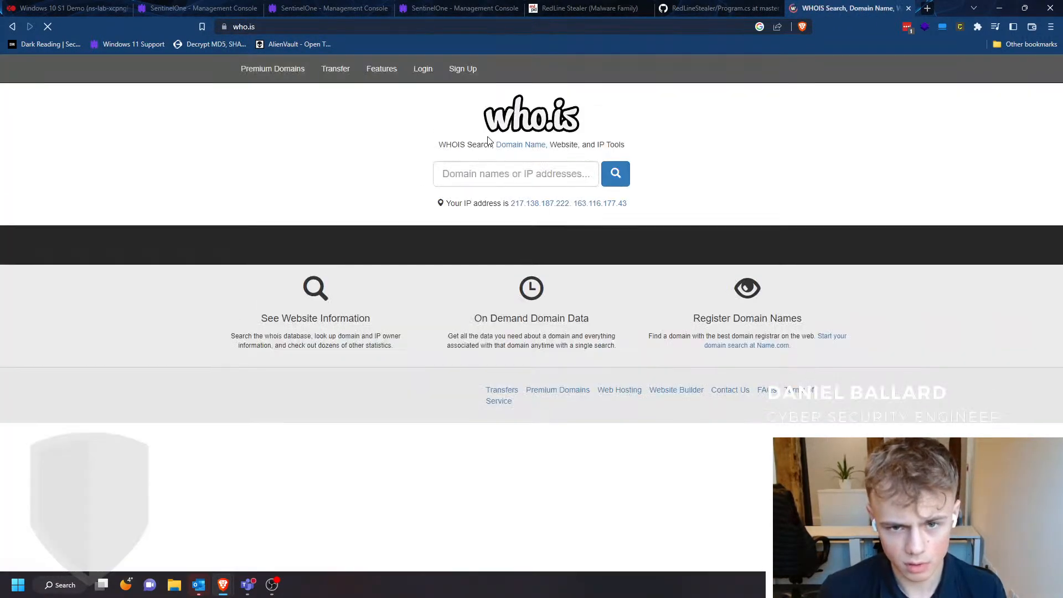
Step: Look up the IP address 104.208.16.94 on who.is and read through its registration record
left_click(484, 178)
type("104.208.16.94")
left_click(604, 172)
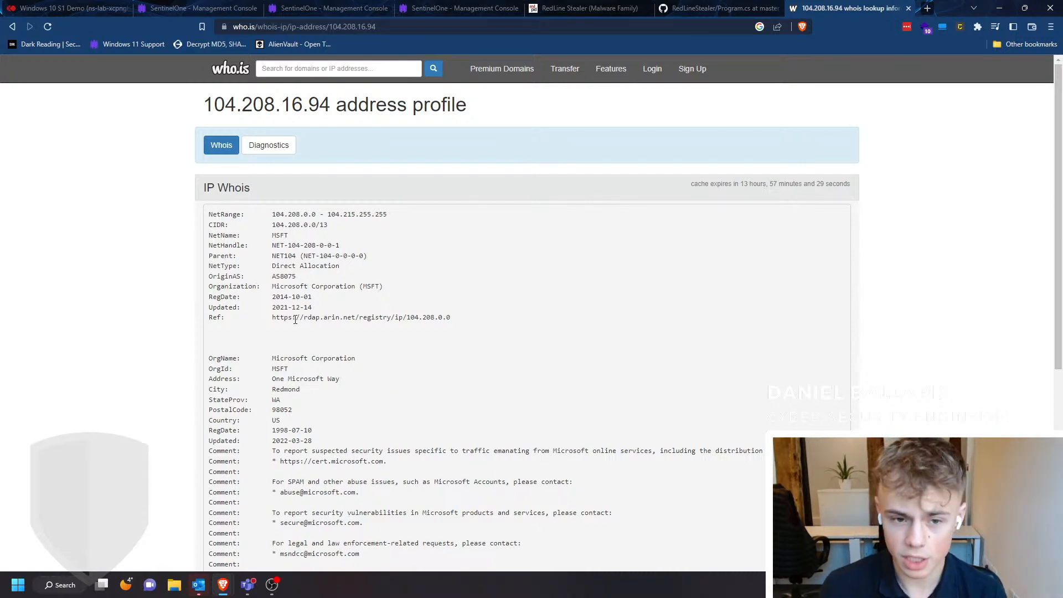
scroll(310, 334, "down", 5)
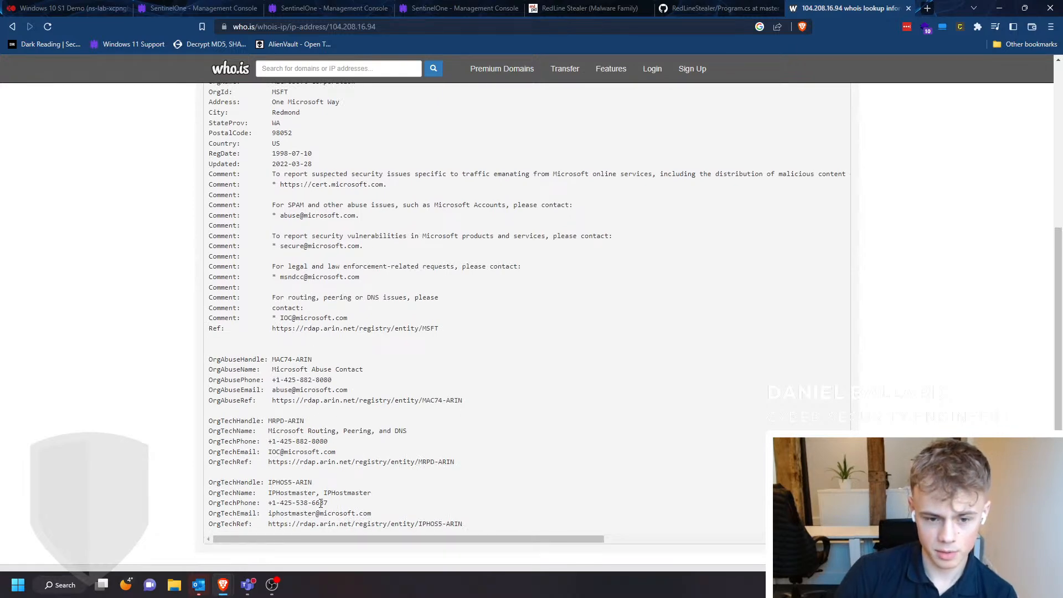
scroll(332, 447, "up", 4)
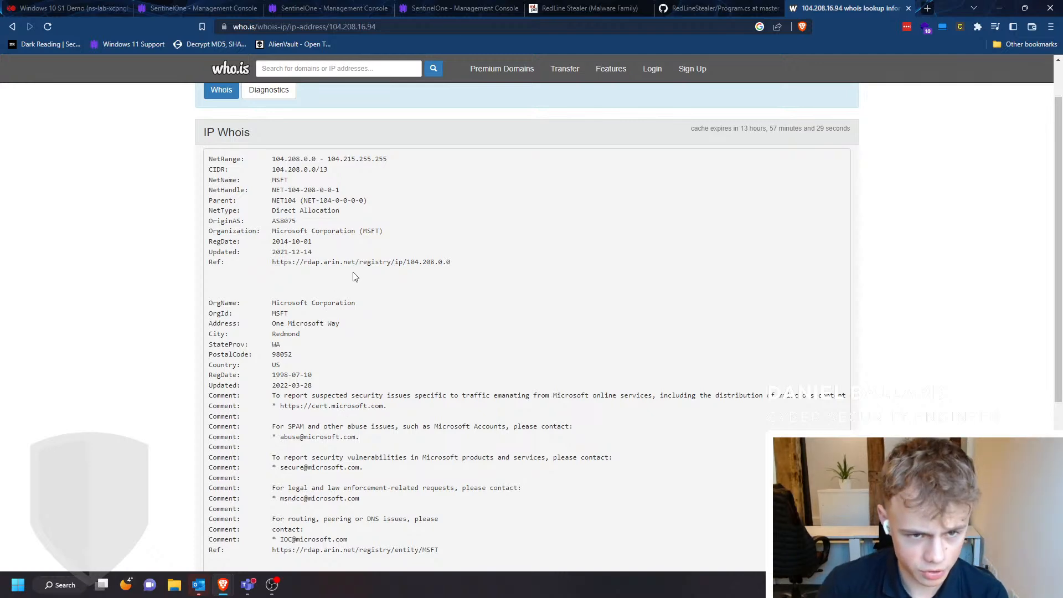
Step: Switch to the VM, expand Task Manager to its detailed view and look through the background processes for suspicious entries
left_click(83, 8)
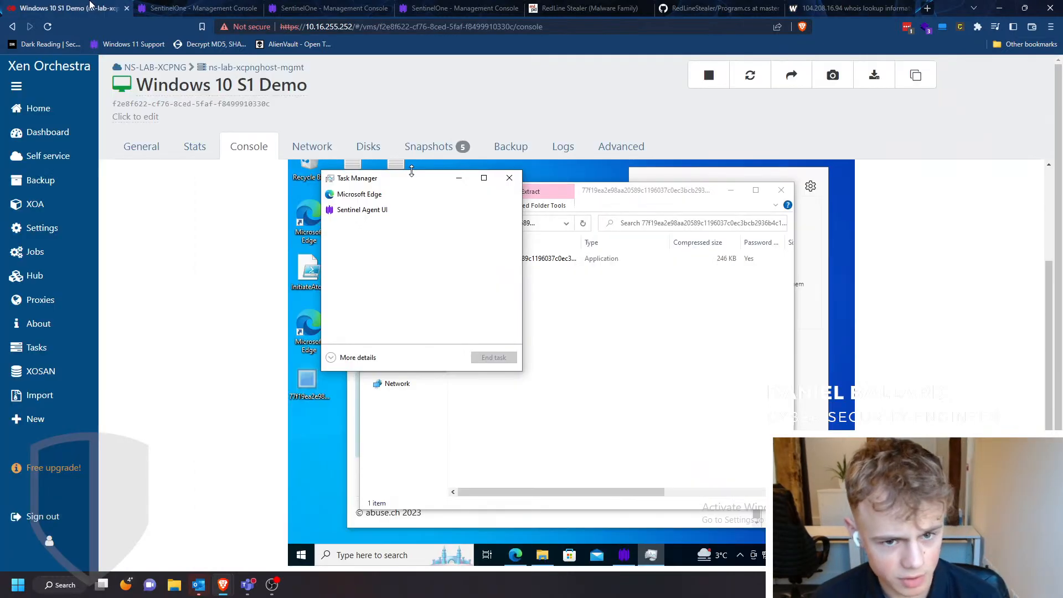
left_click(331, 357)
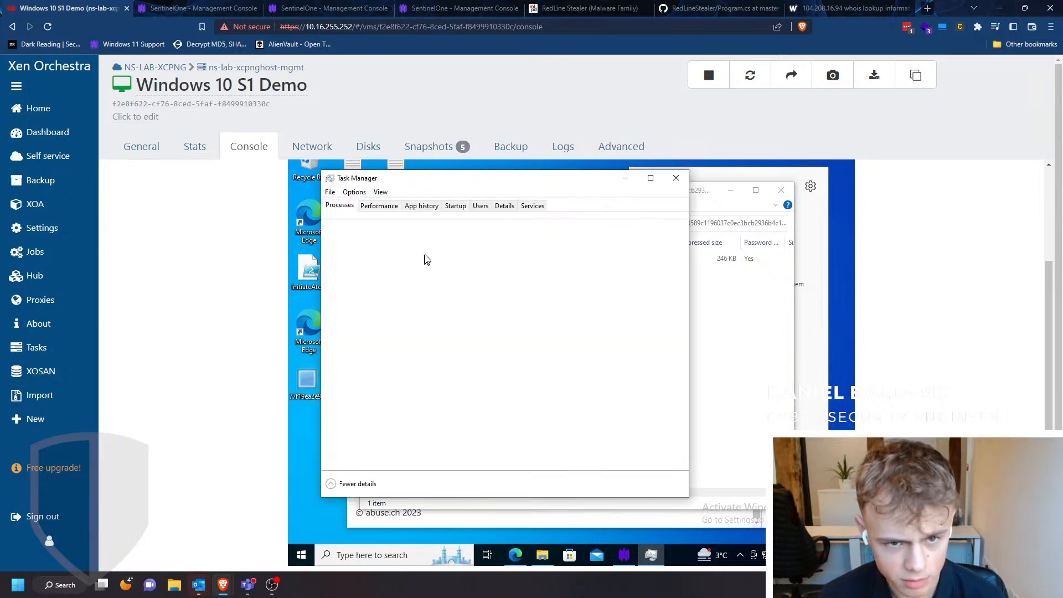
scroll(419, 341, "down", 4)
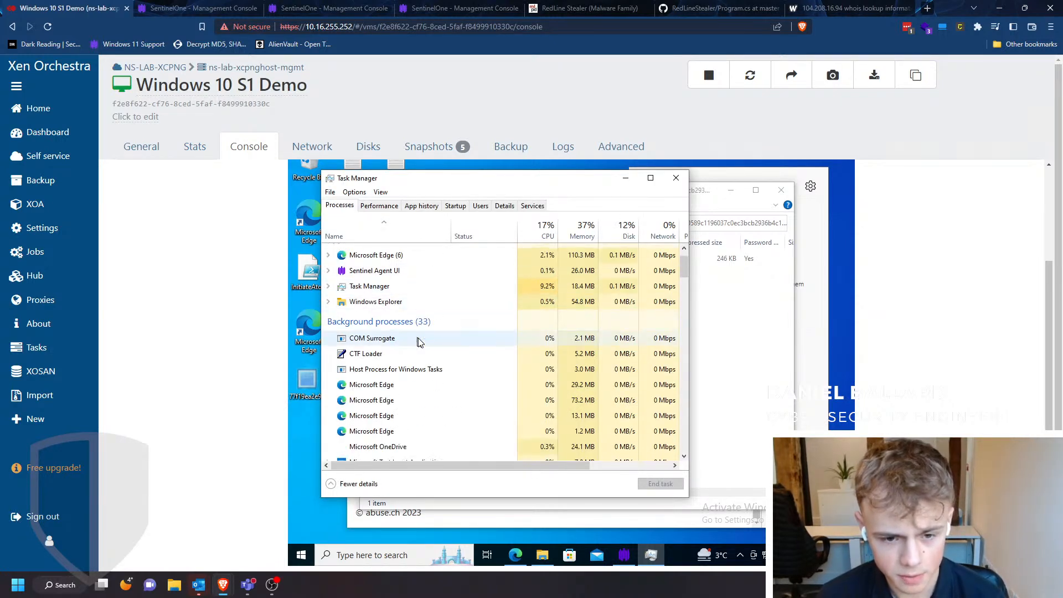
scroll(419, 343, "down", 6)
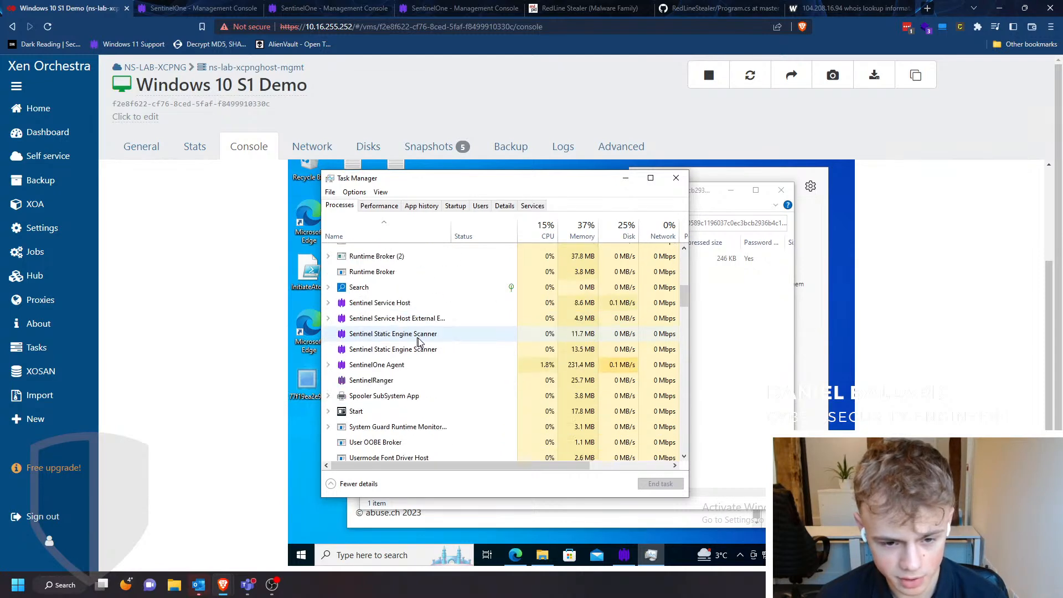
scroll(419, 342, "down", 1)
scroll(419, 342, "up", 3)
scroll(419, 343, "up", 3)
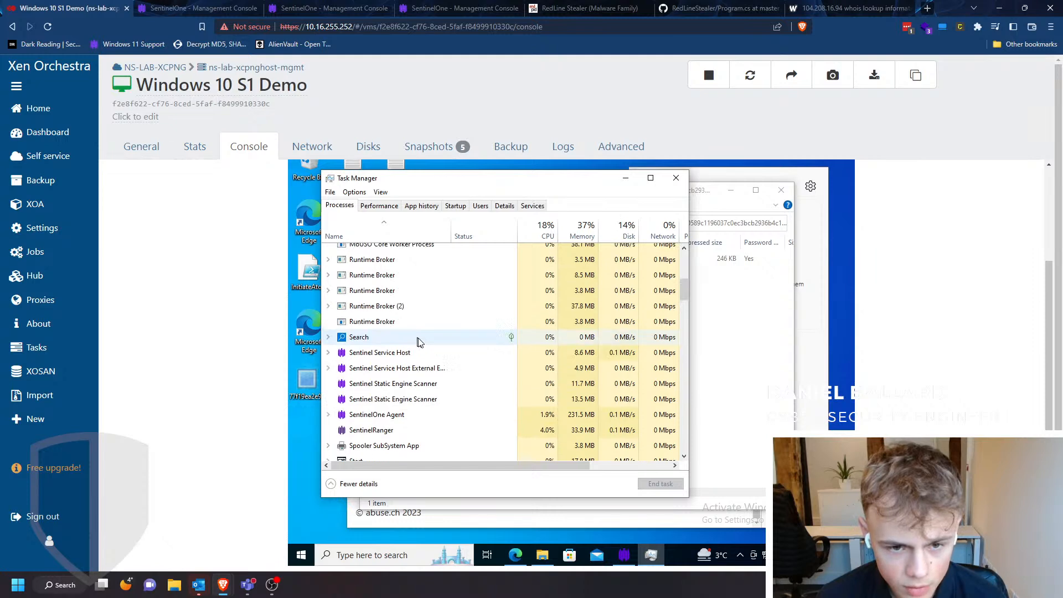
scroll(418, 344, "up", 4)
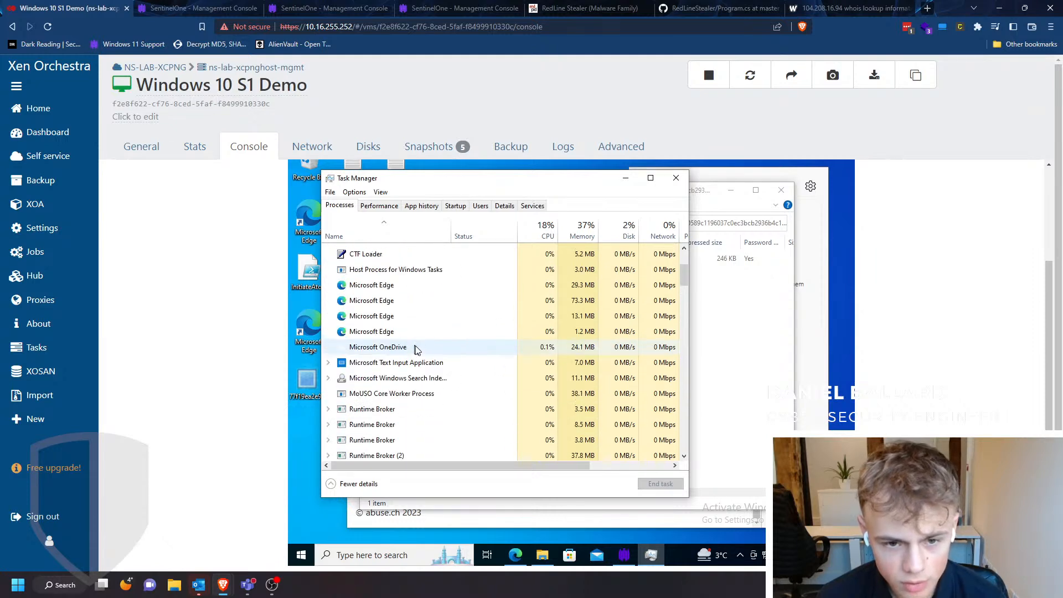
right_click(417, 349)
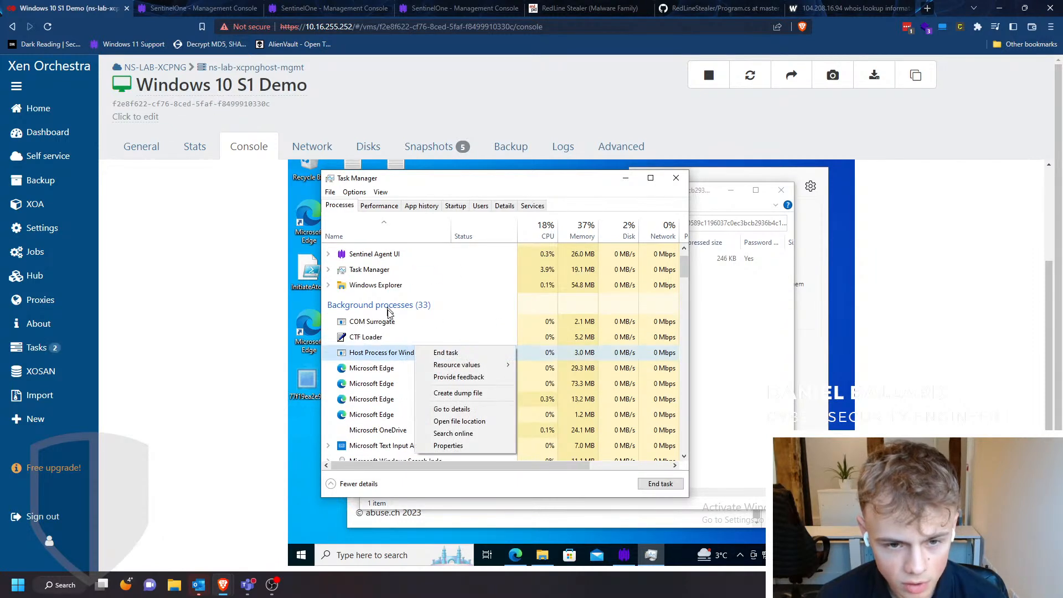
left_click(379, 321)
scroll(377, 332, "down", 3)
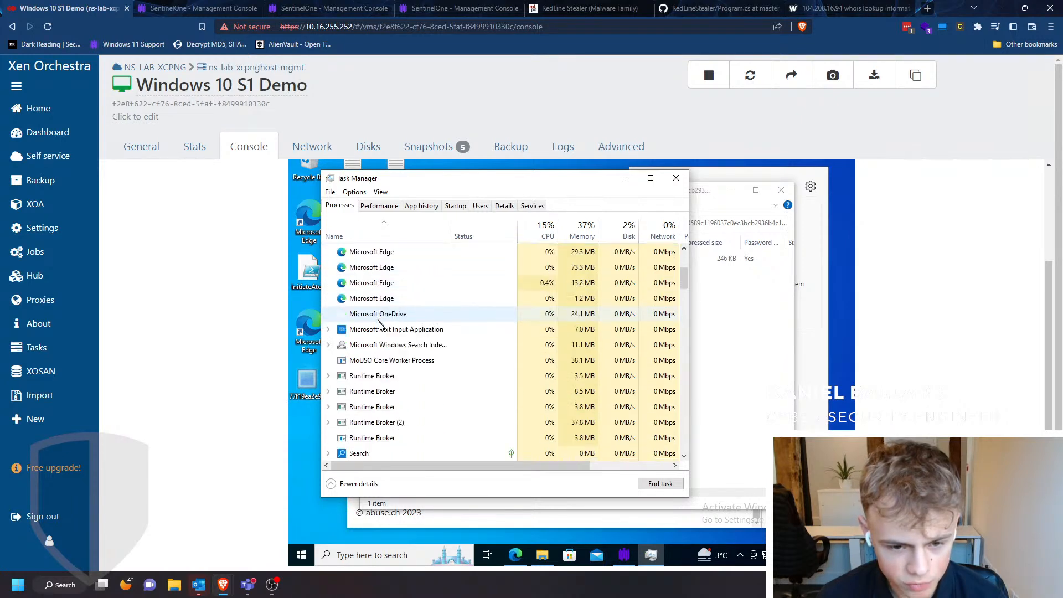
Step: Expand the Runtime Broker (2) group, then view the properties and security permissions of the single Runtime Broker process below it
left_click(328, 407)
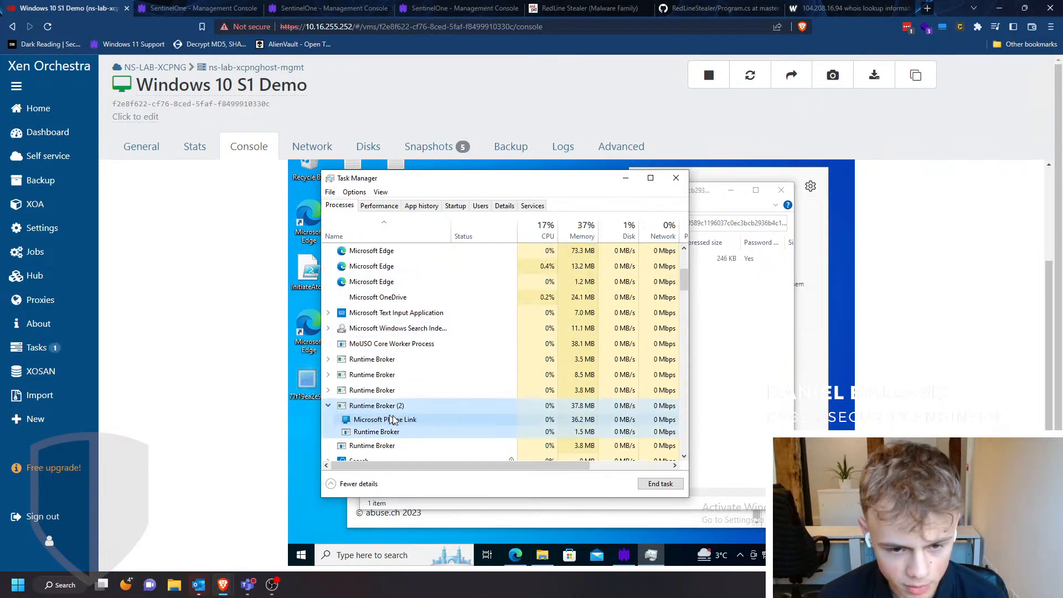
scroll(380, 420, "down", 1)
right_click(369, 413)
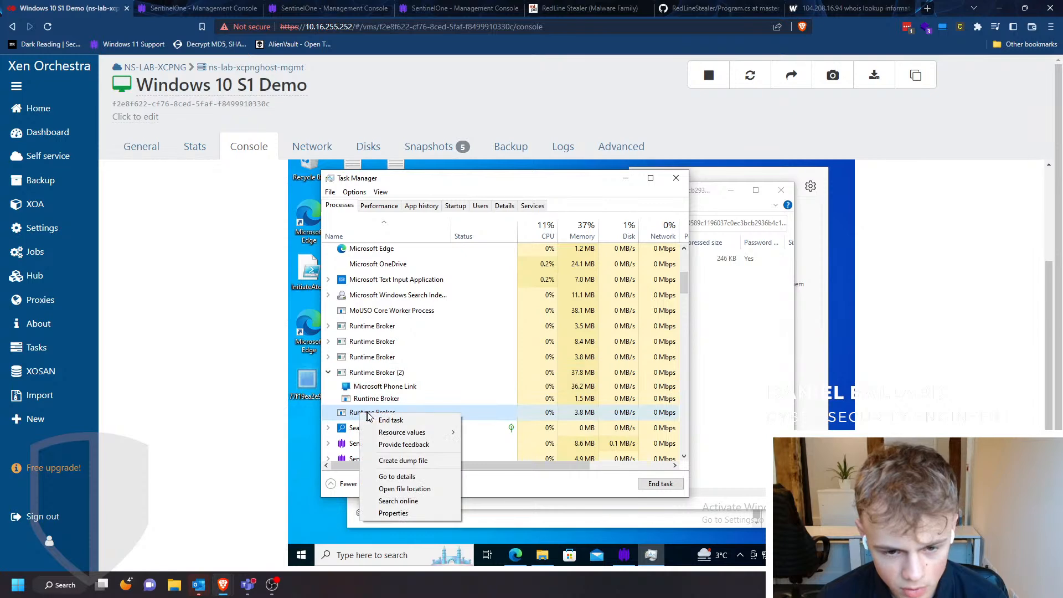
left_click(397, 510)
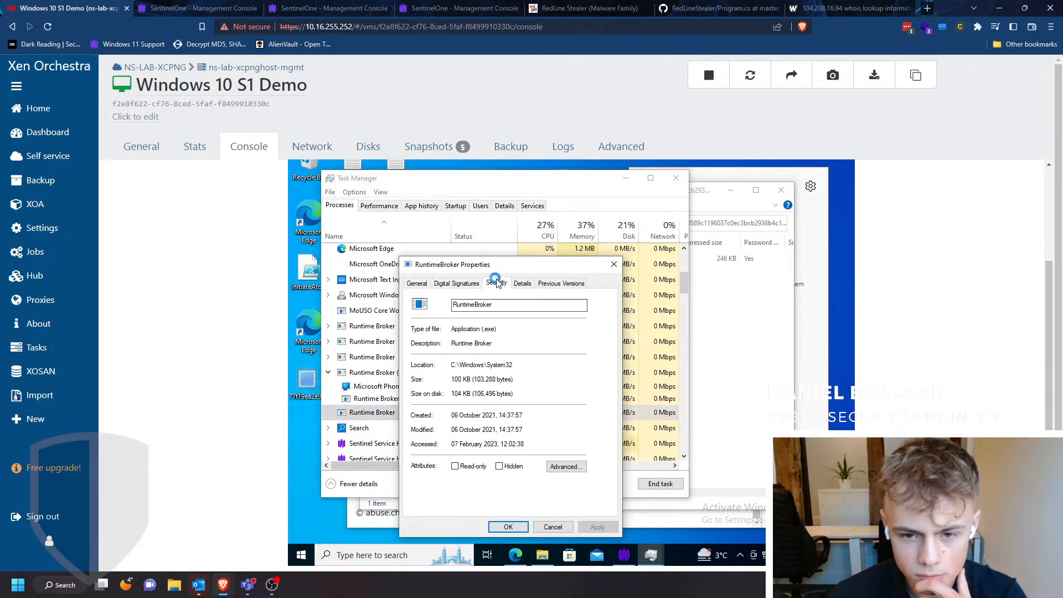
left_click(495, 282)
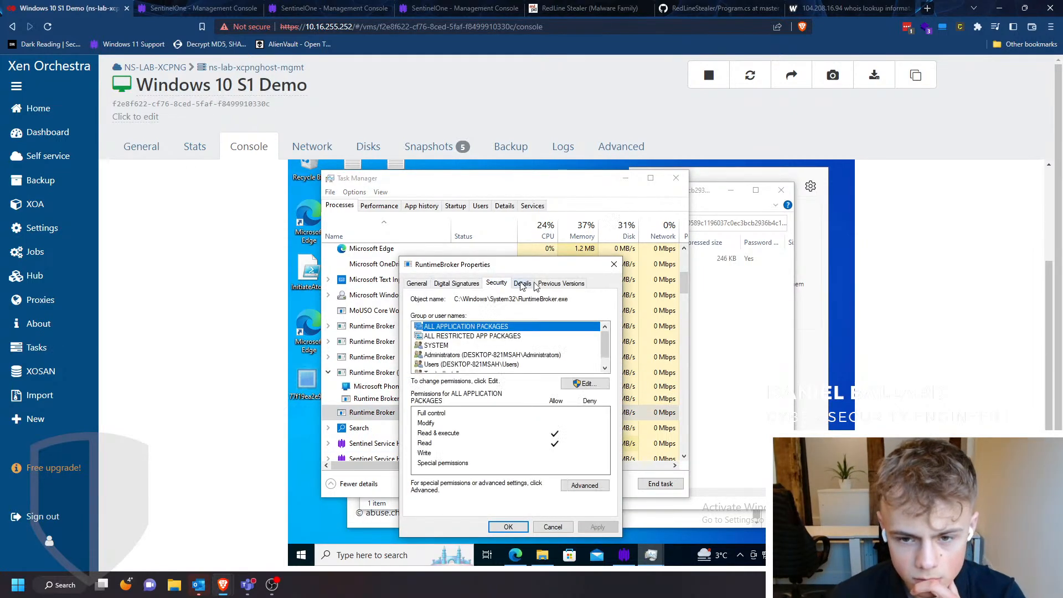
Step: Check the Runtime Broker's digital signatures, then inspect the security permissions and file details of the MoUSO Core Worker Process
left_click(464, 286)
left_click(614, 264)
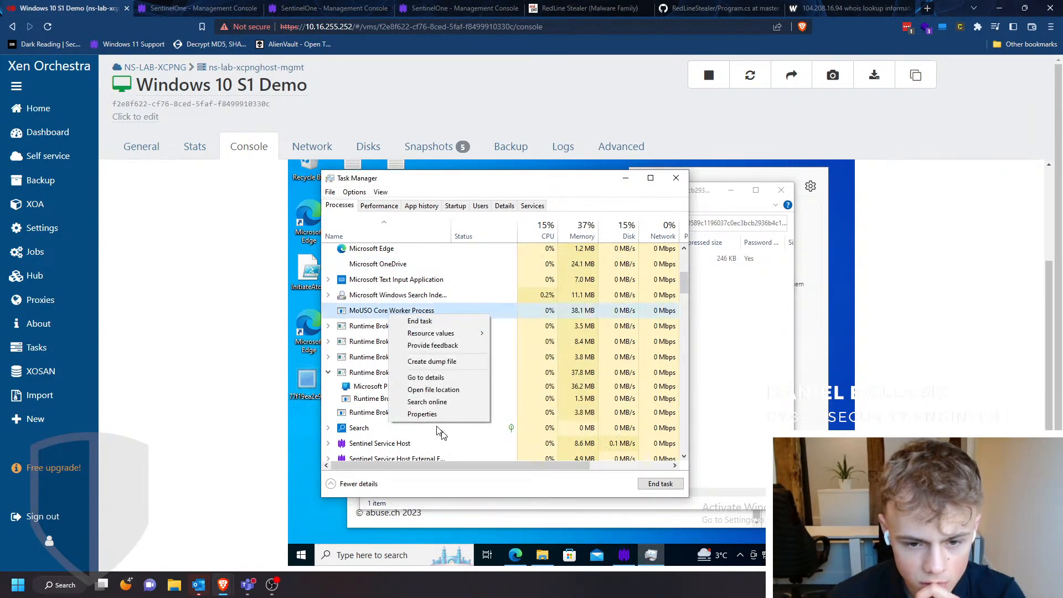
left_click(424, 414)
left_click(479, 285)
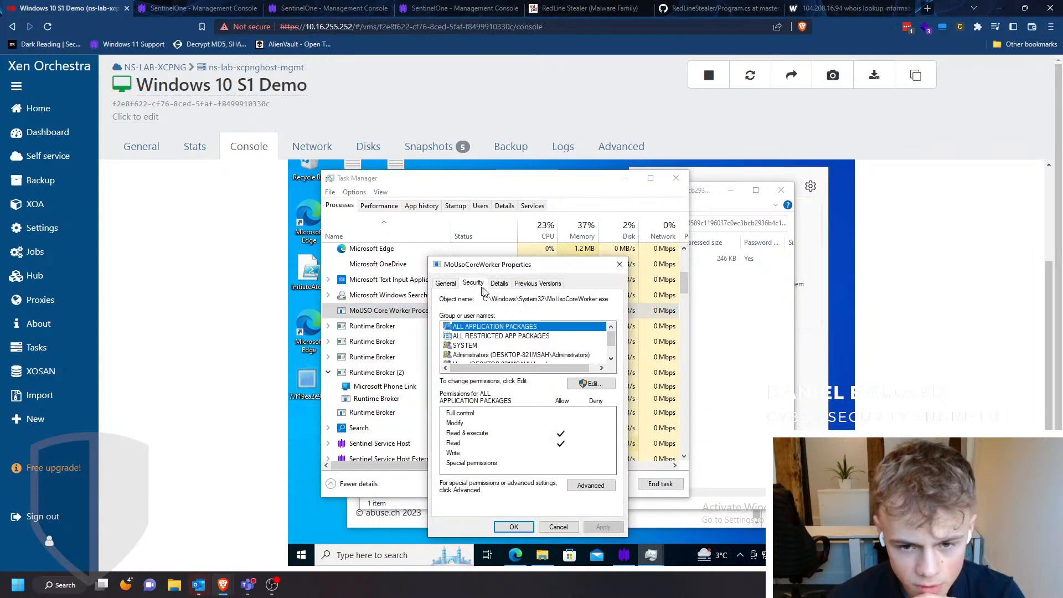
left_click(501, 284)
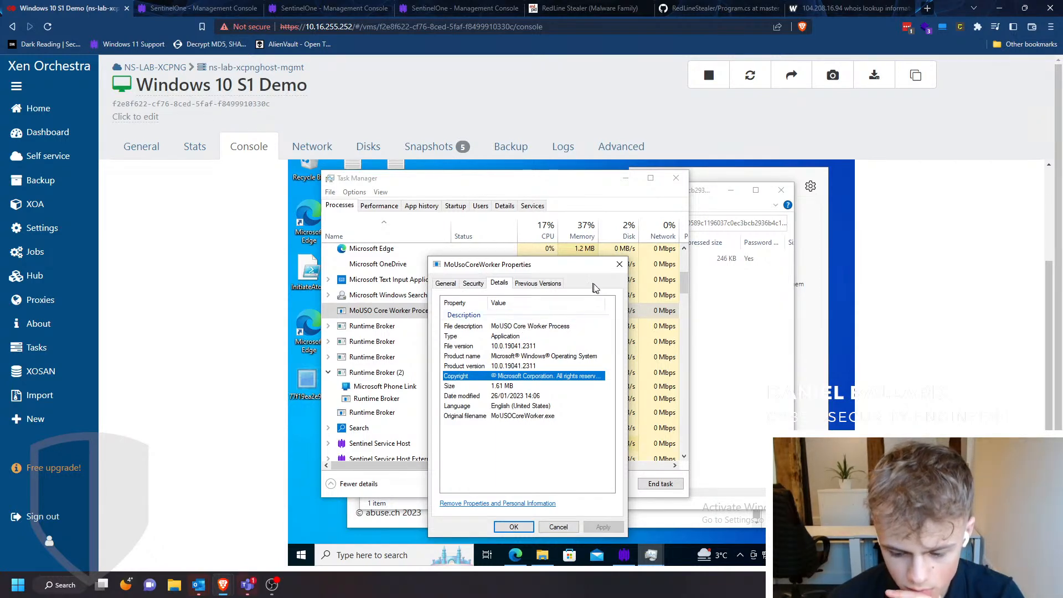
left_click(619, 265)
scroll(368, 398, "down", 4)
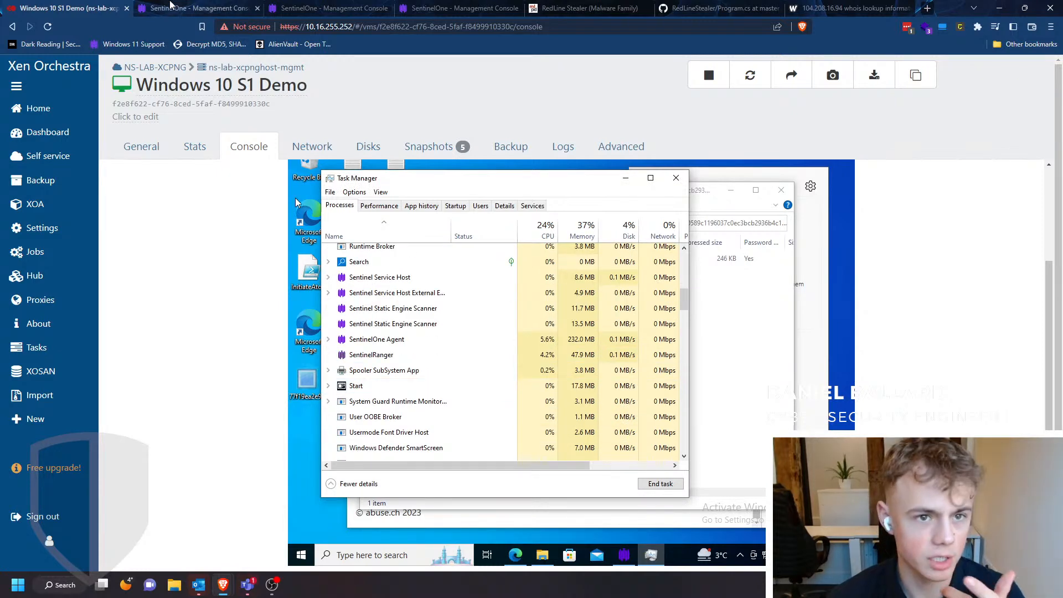
Step: Revisit the threat's page in the SentinelOne console, then return to the WindowsOS threats list and collapse both threat entries
left_click(196, 9)
left_click(327, 9)
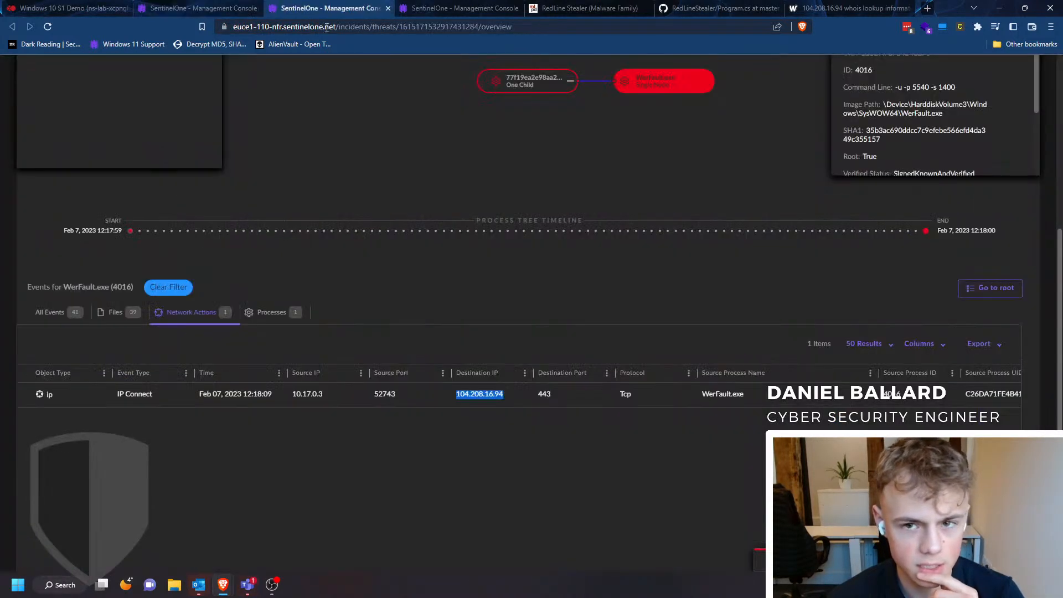
scroll(370, 283, "up", 5)
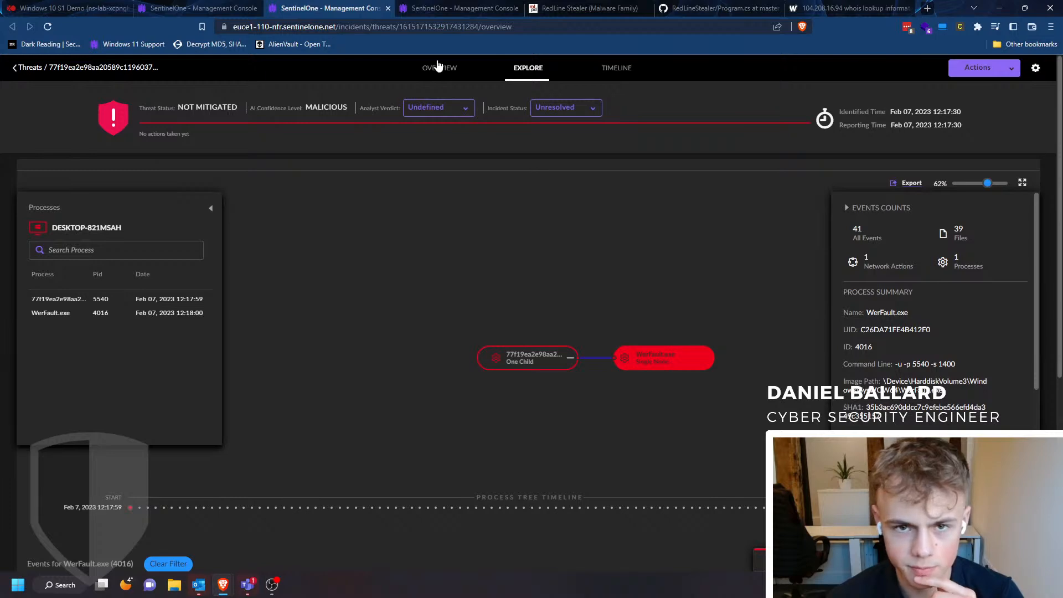
left_click(439, 68)
key("ctrl+shift+Tab")
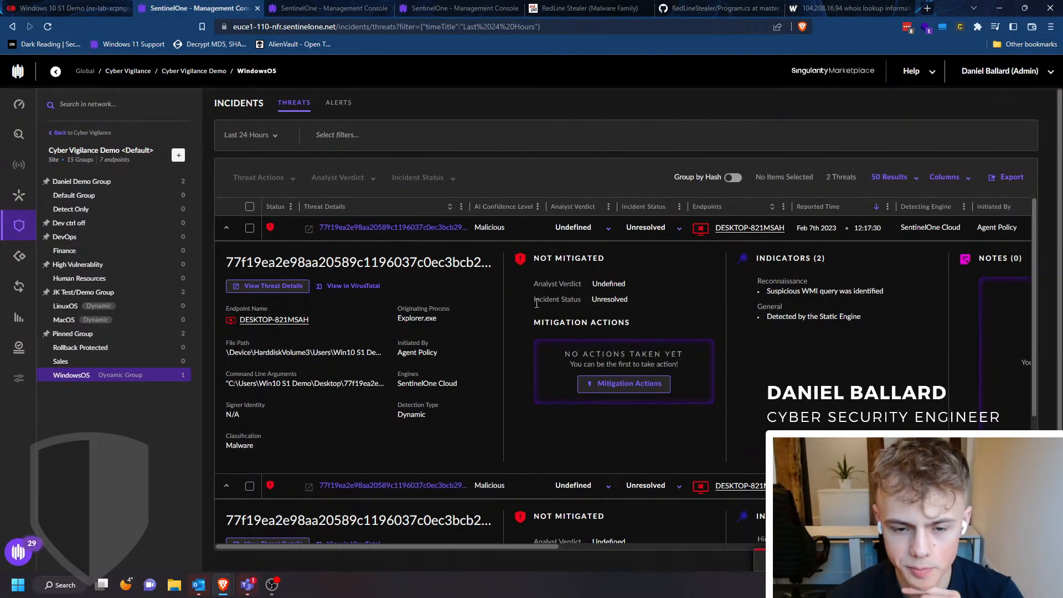
left_click(336, 6)
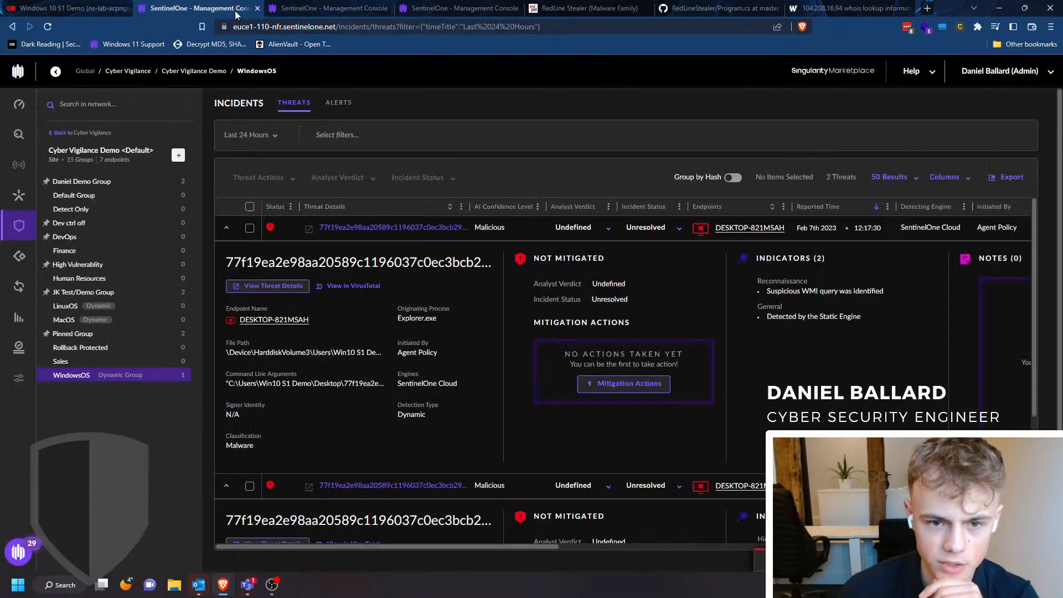
left_click(238, 8)
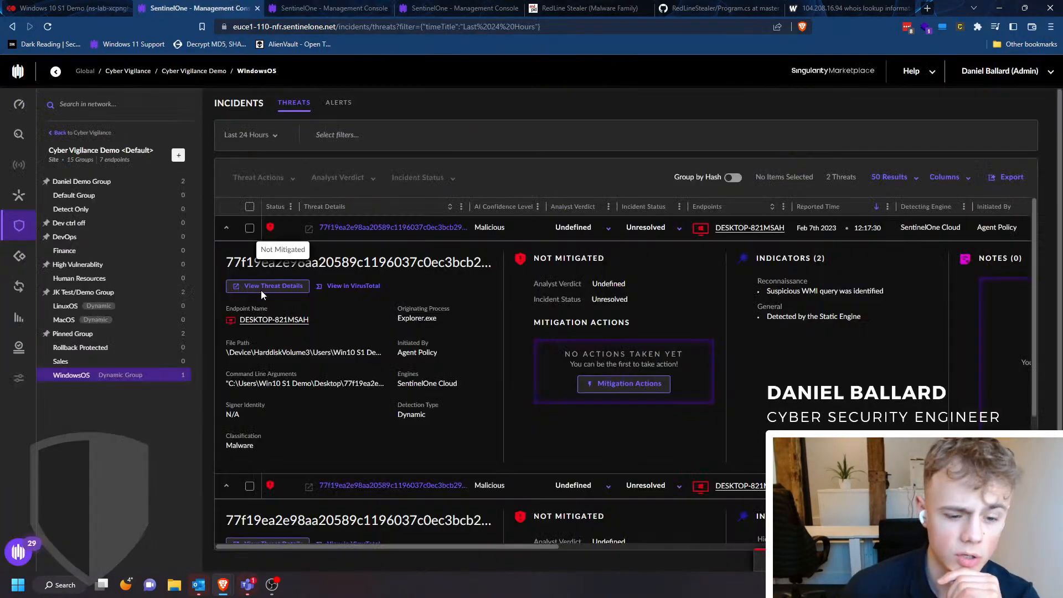
left_click(227, 488)
left_click(227, 229)
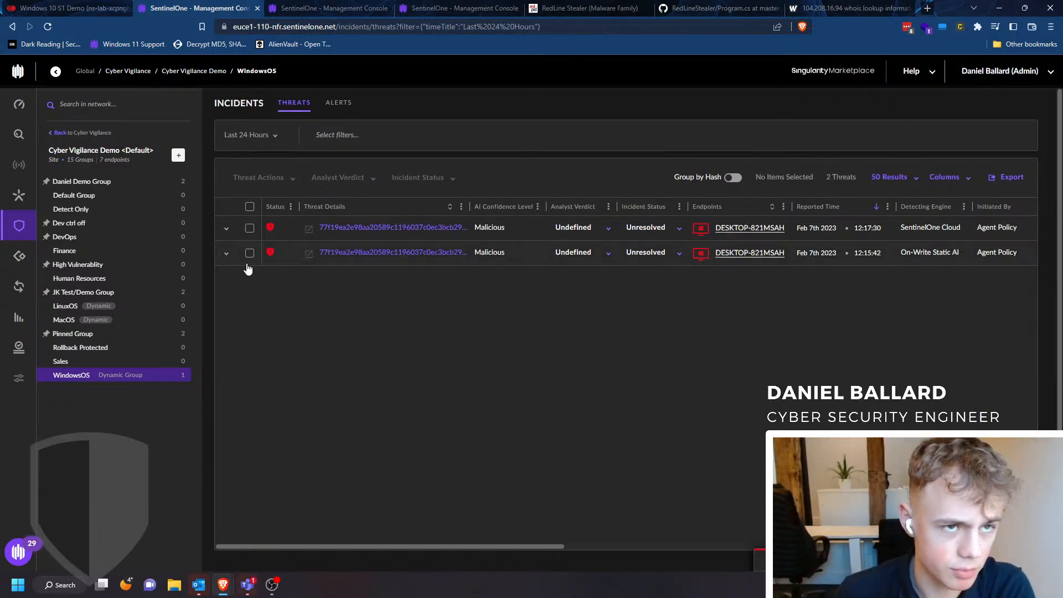
Step: Apply Kill, Quarantine and Remediate to both listed threats, marking them as resolved with the analyst verdict True Positive
left_click(249, 208)
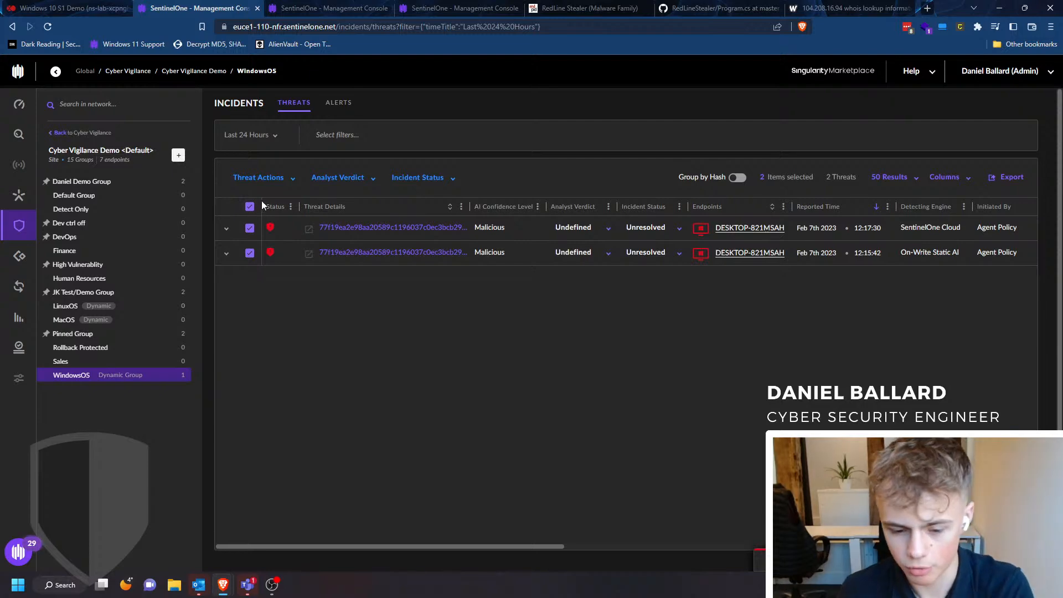
left_click(268, 179)
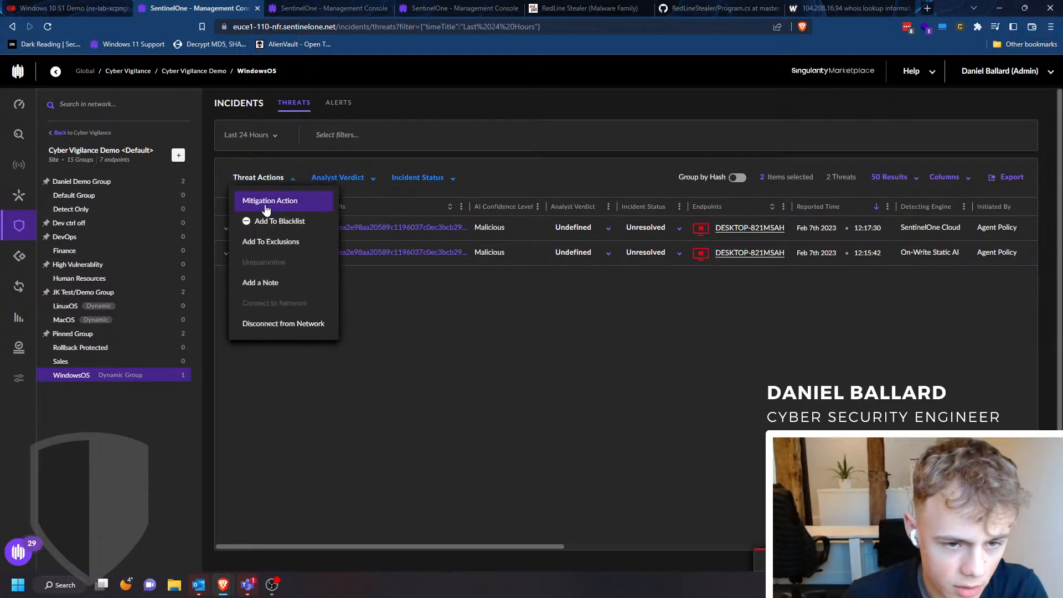
left_click(266, 203)
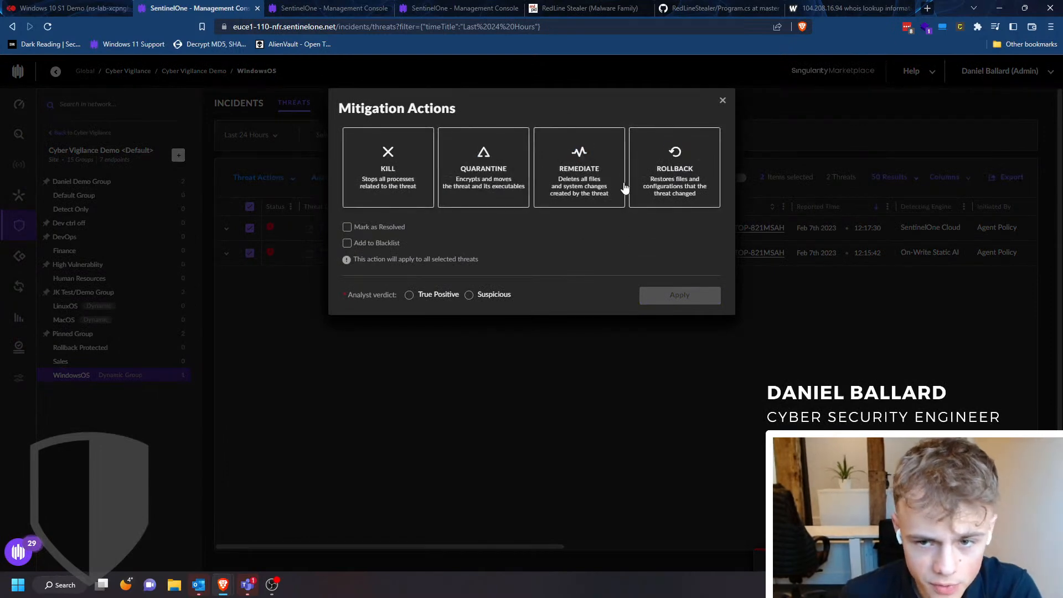
left_click(655, 177)
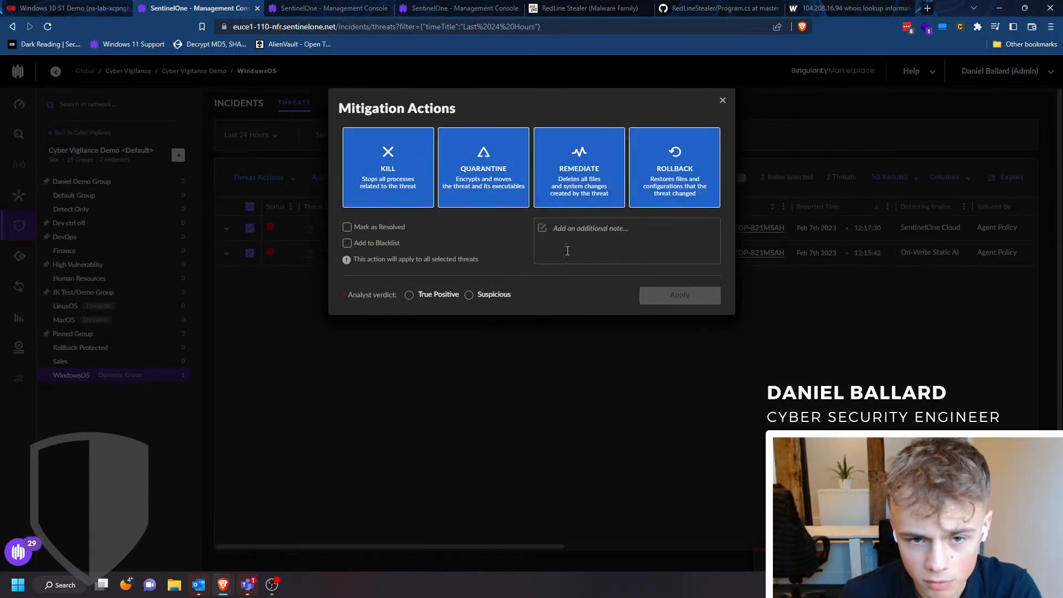
left_click(367, 228)
left_click(586, 188)
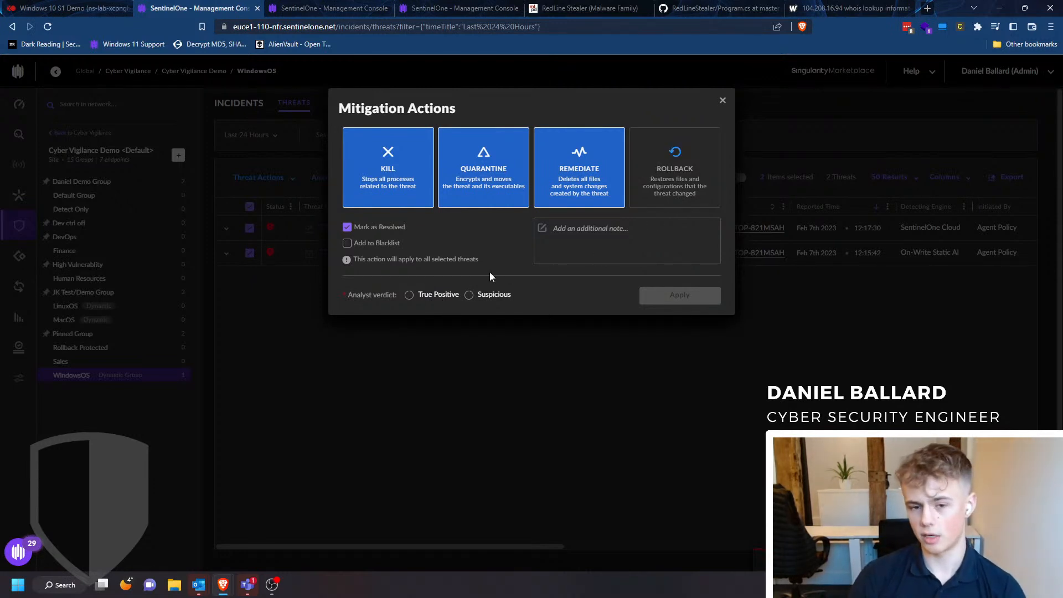
left_click(424, 299)
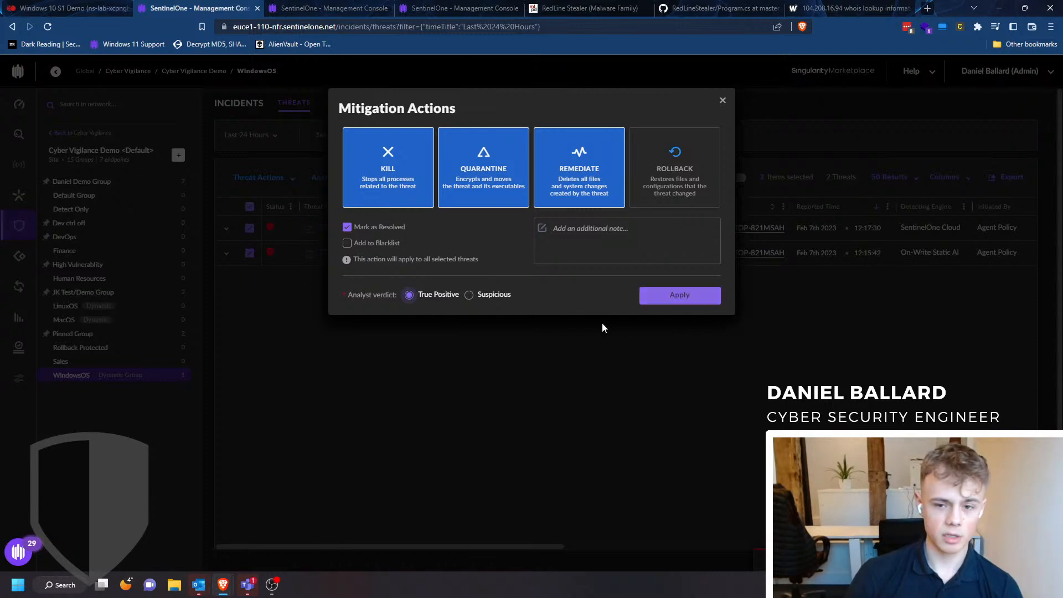
left_click(672, 295)
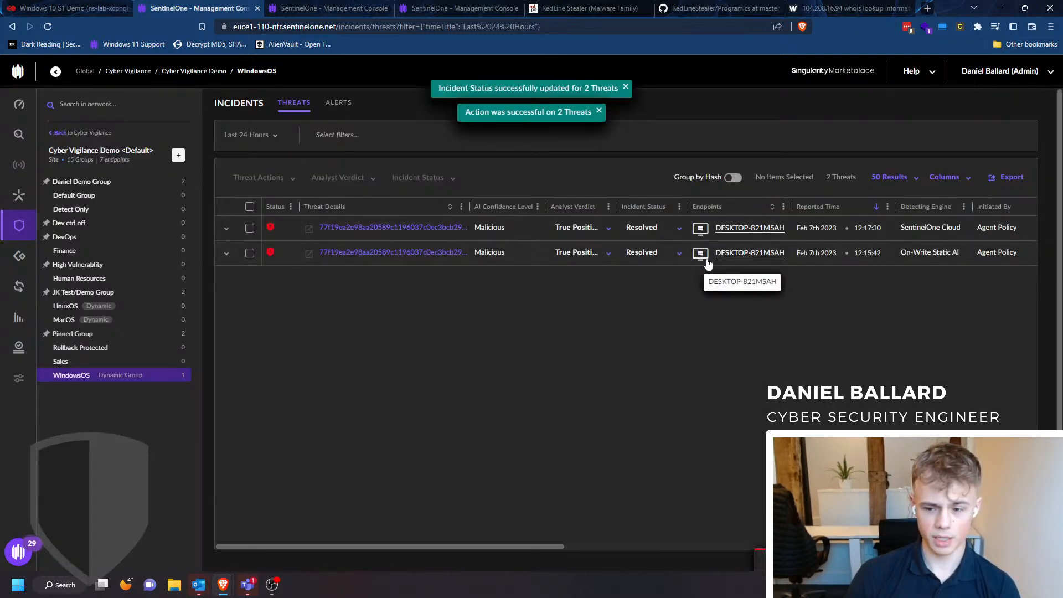
Step: Show the DESKTOP-821MSAH endpoint details, then switch to the VM and check the SentinelOne agent's overall status and latest events
left_click(874, 561)
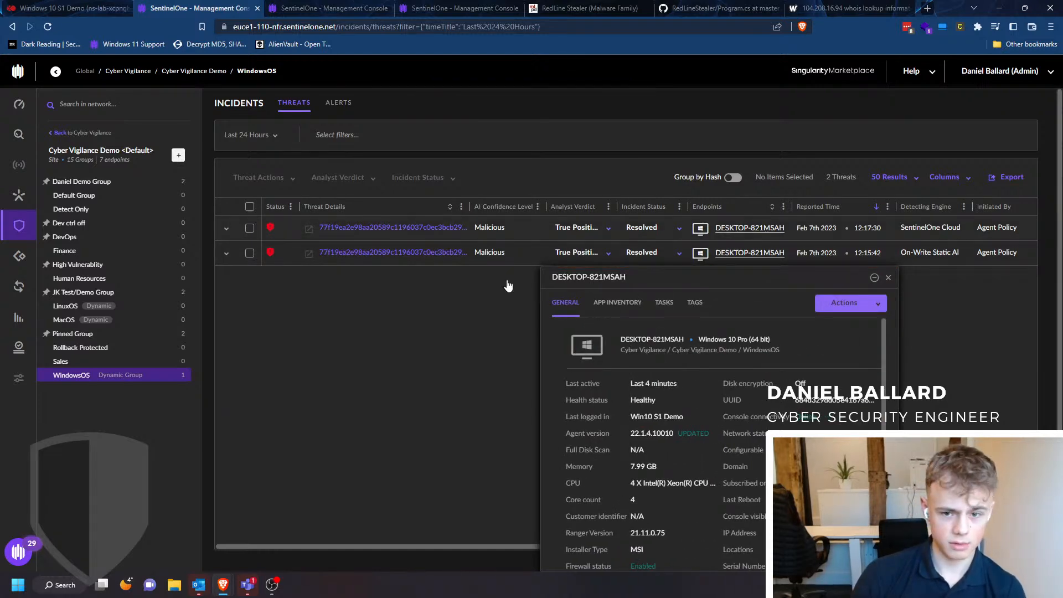
left_click(67, 8)
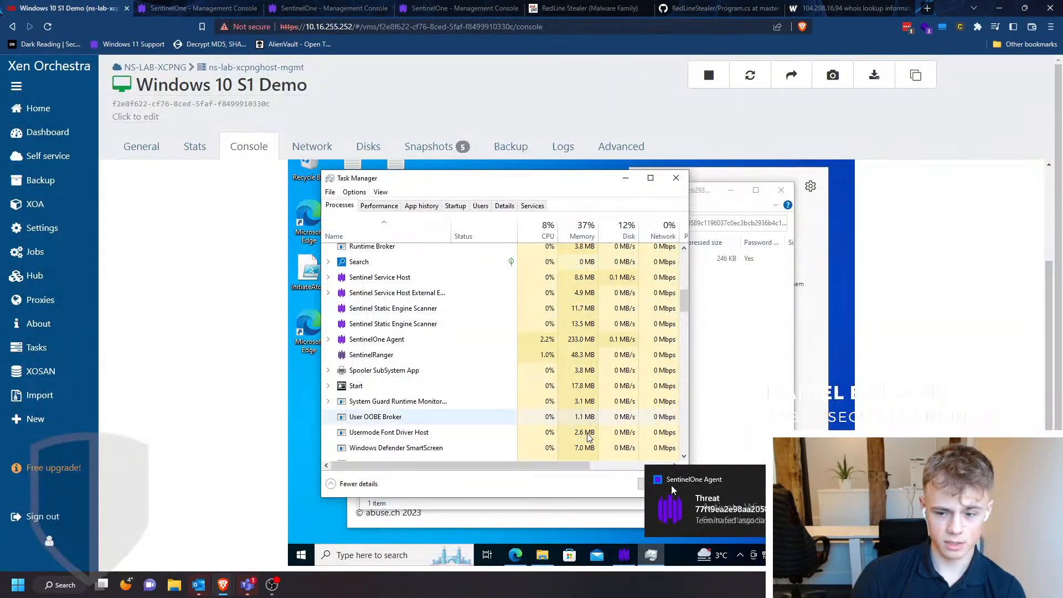
left_click(718, 510)
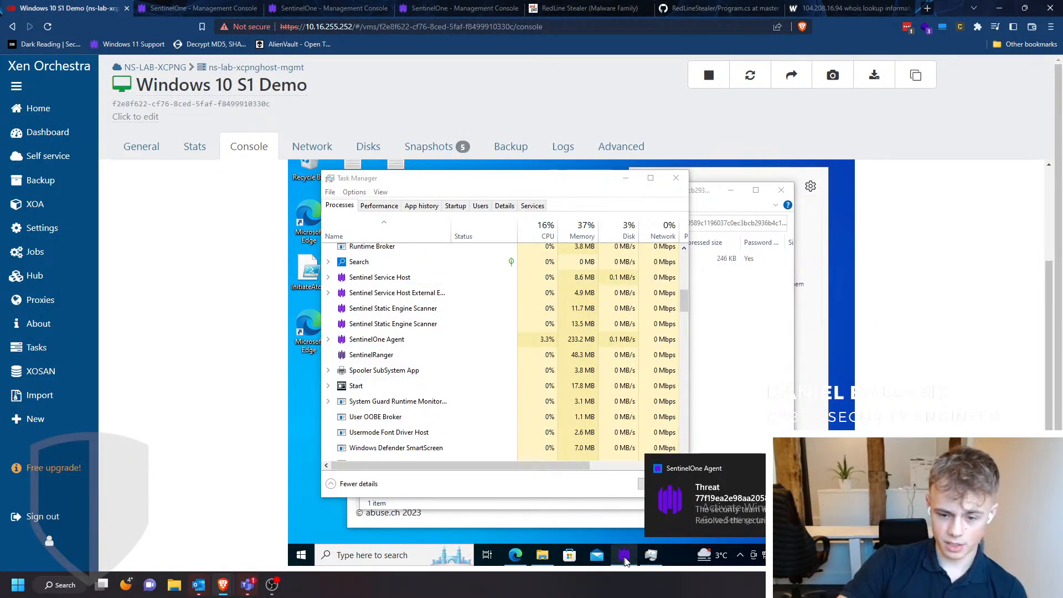
left_click(623, 555)
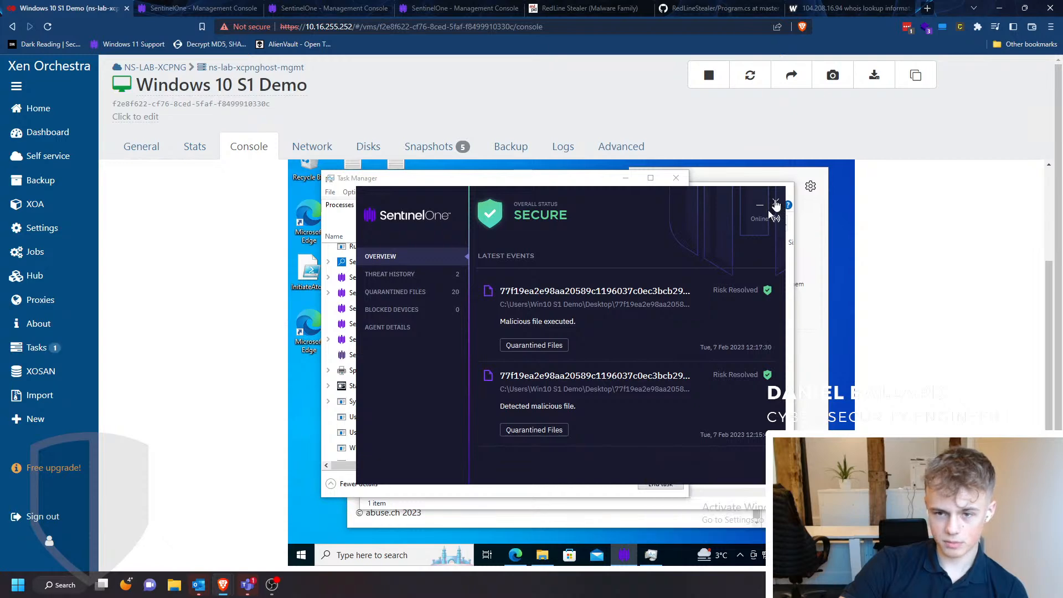
Step: Close Task Manager, the SentinelOne agent and the malware archive folder in the VM, then return to the SentinelOne threats list
left_click(676, 178)
left_click(677, 179)
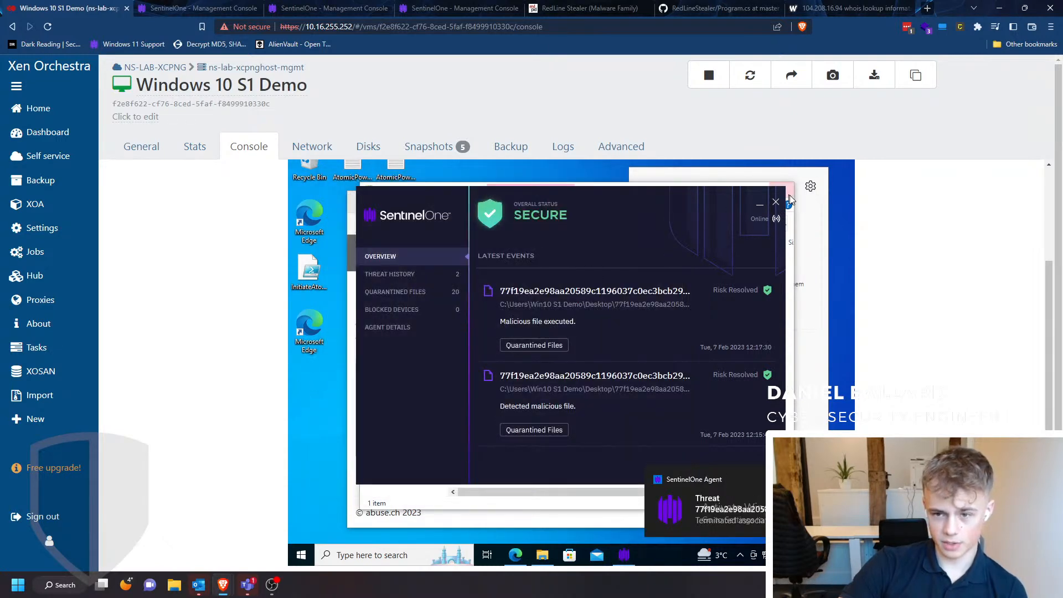
left_click(775, 202)
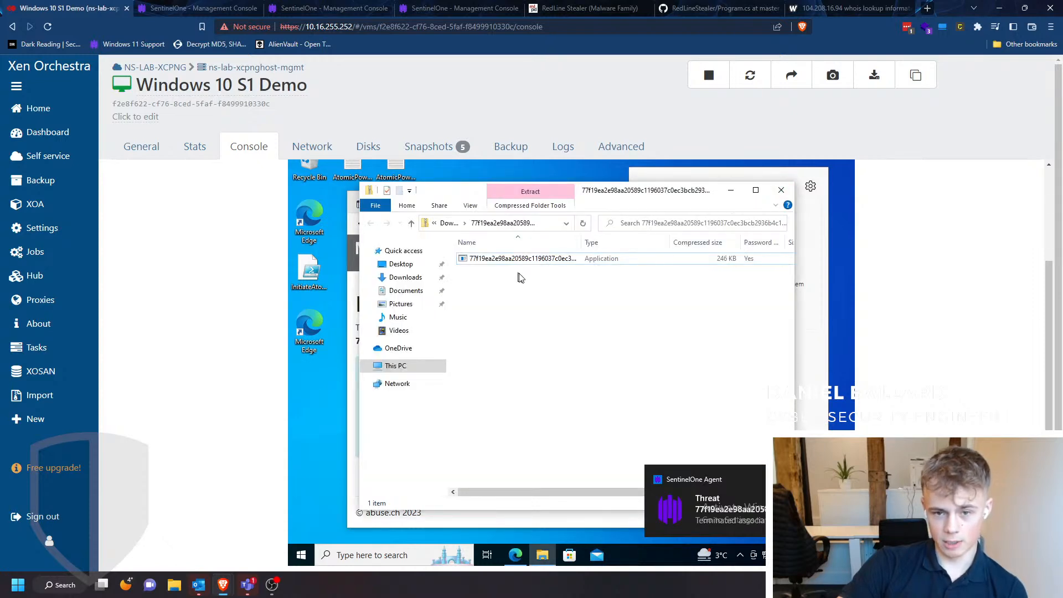
left_click(789, 192)
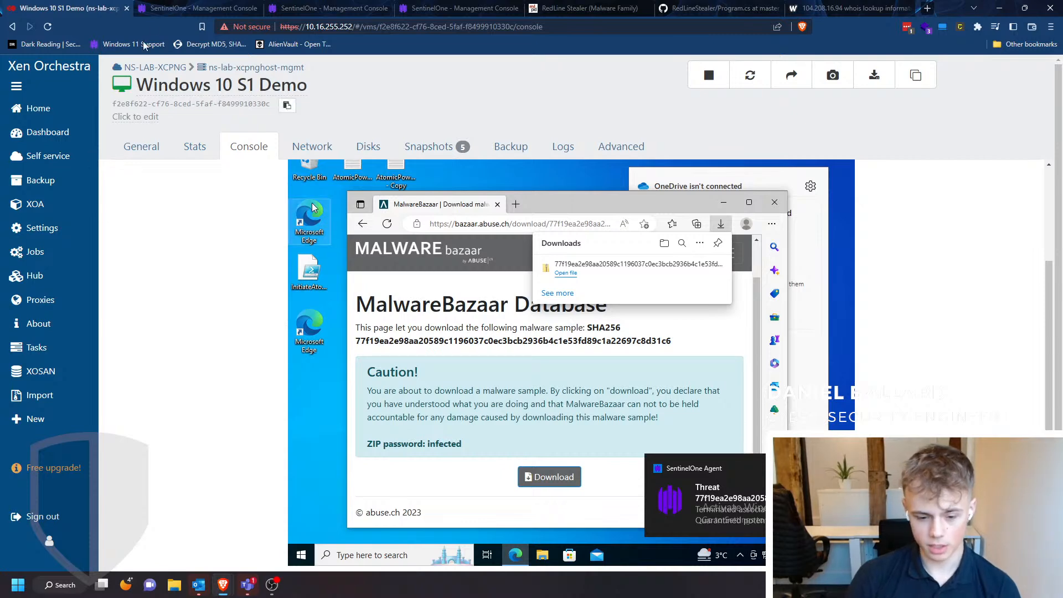
left_click(169, 6)
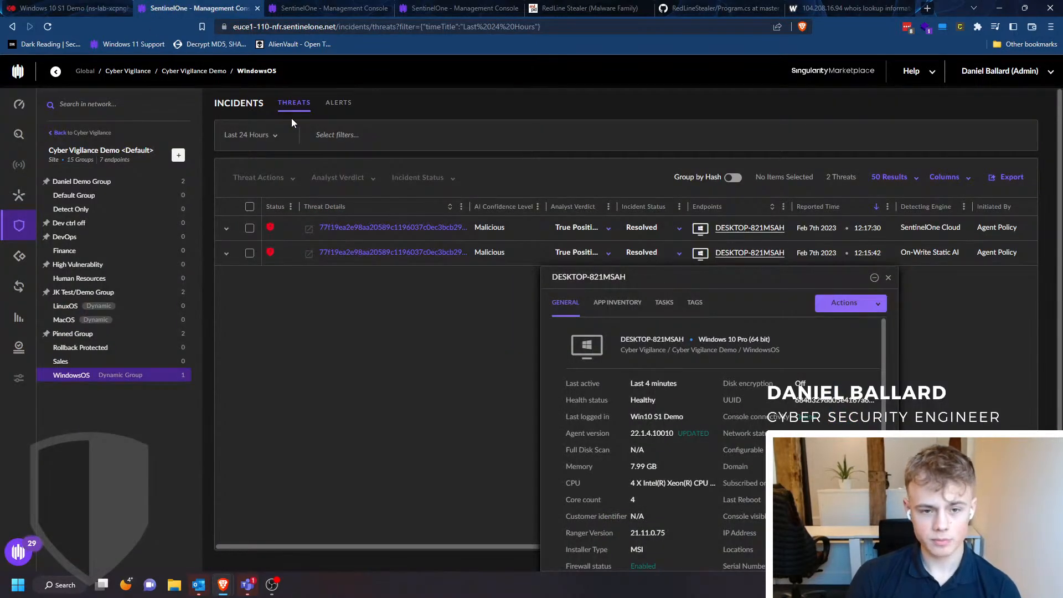